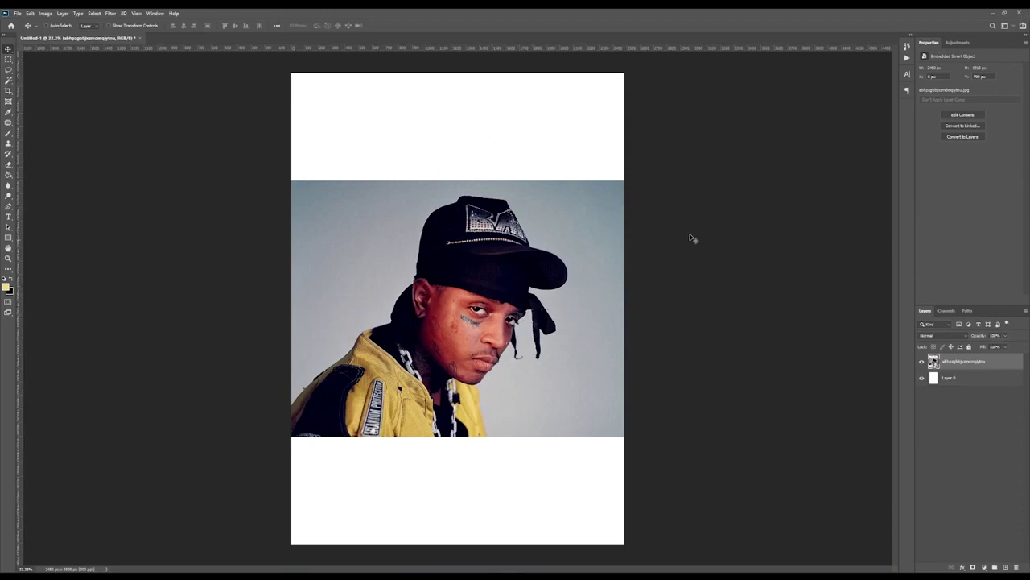
Step: Scale the placed portrait down proportionally, keeping its lower-left corner fixed at the canvas edge
key("ctrl+t")
left_click_drag(624, 179, 563, 219)
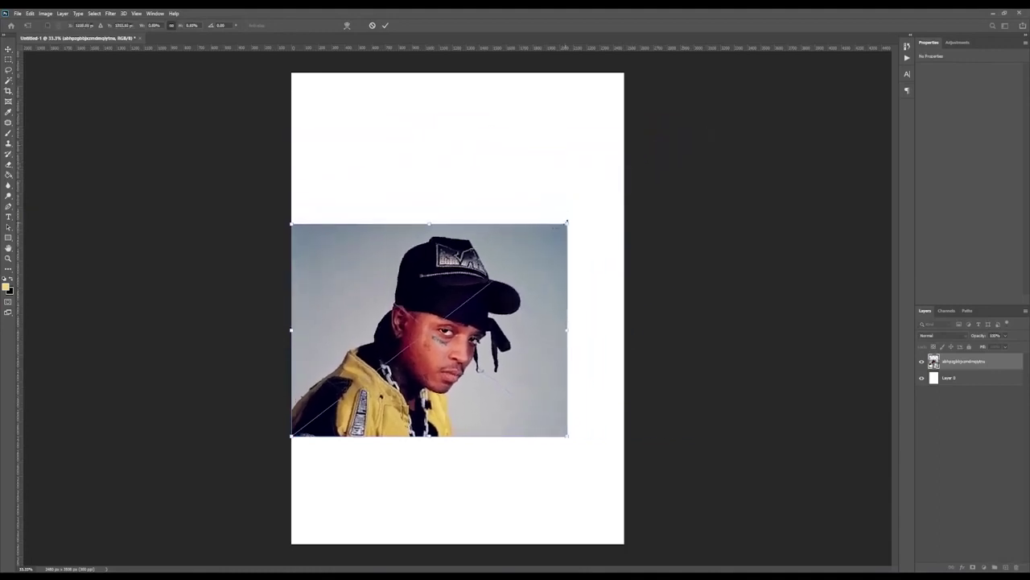
key("Return")
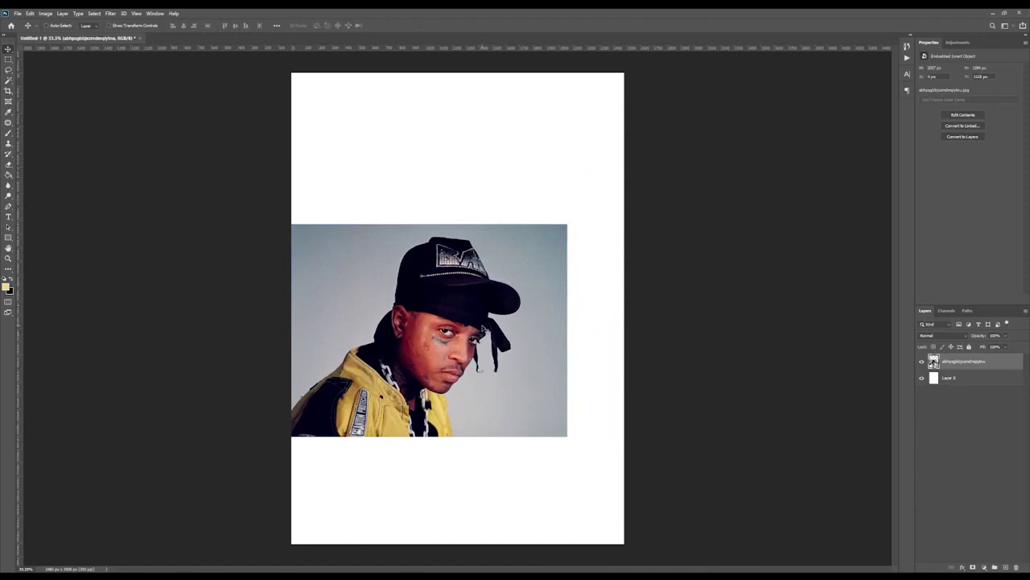
Step: Enlarge the portrait proportionally until it fills the full canvas height, with the face centred on the page
key("ctrl+t")
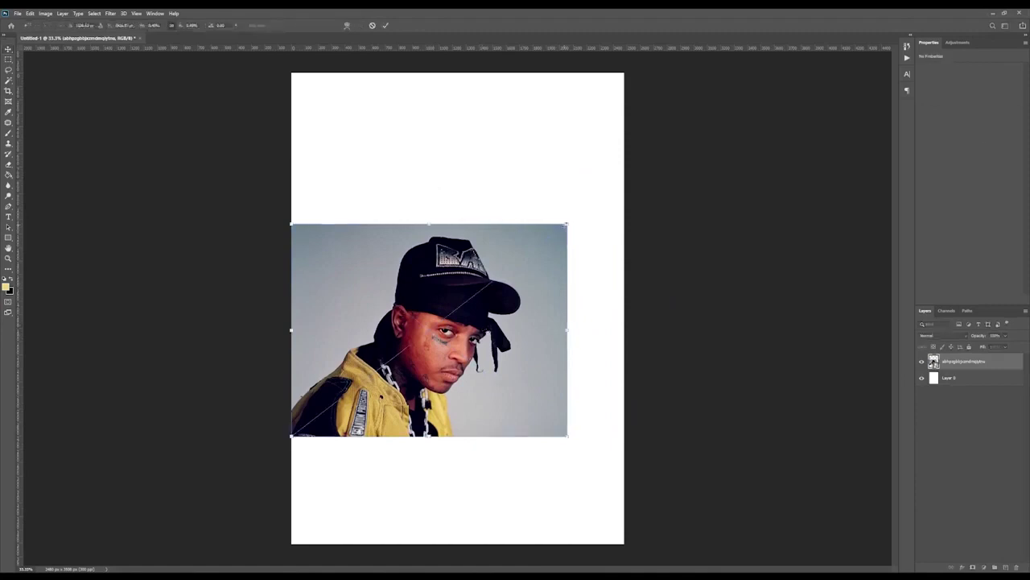
left_click_drag(568, 224, 834, 169)
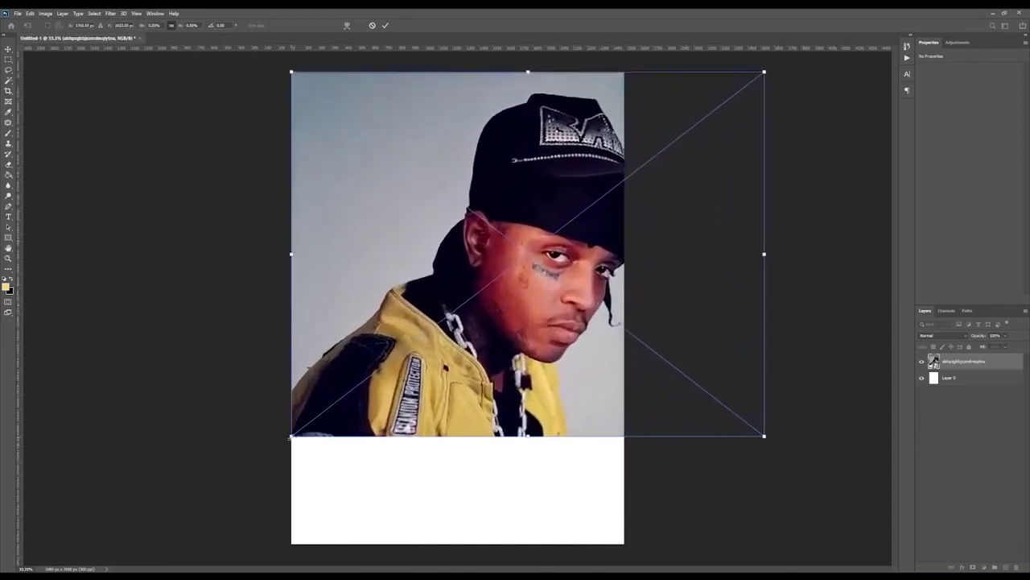
left_click_drag(292, 437, 150, 545)
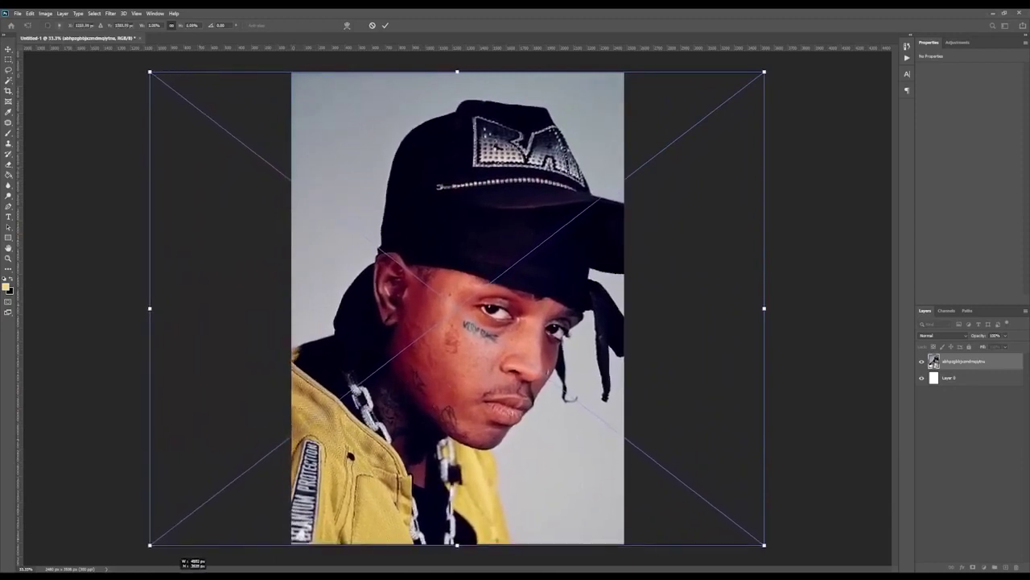
key("alt+Tab")
left_click(98, 236)
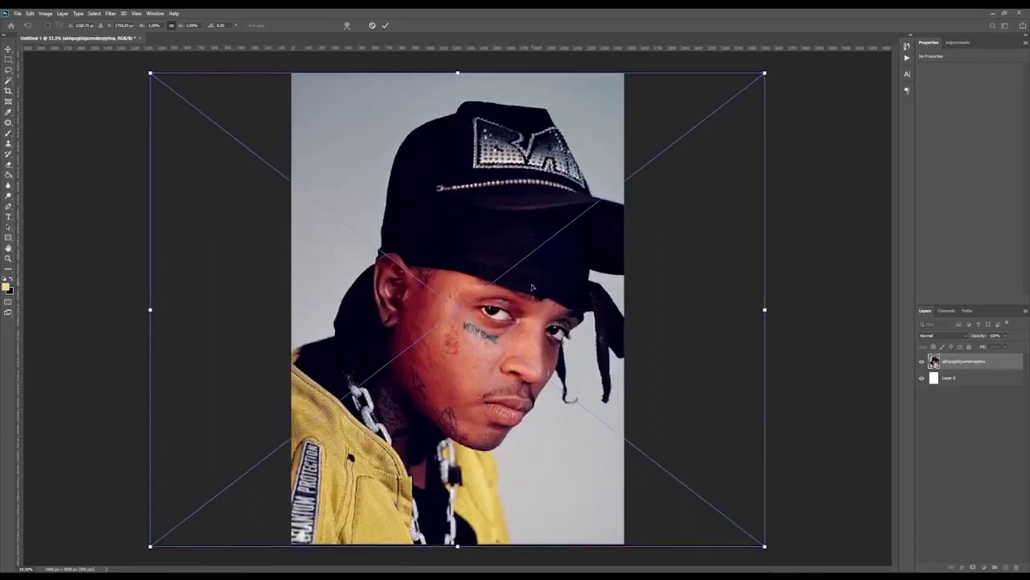
left_click_drag(531, 286, 532, 286)
key("Return")
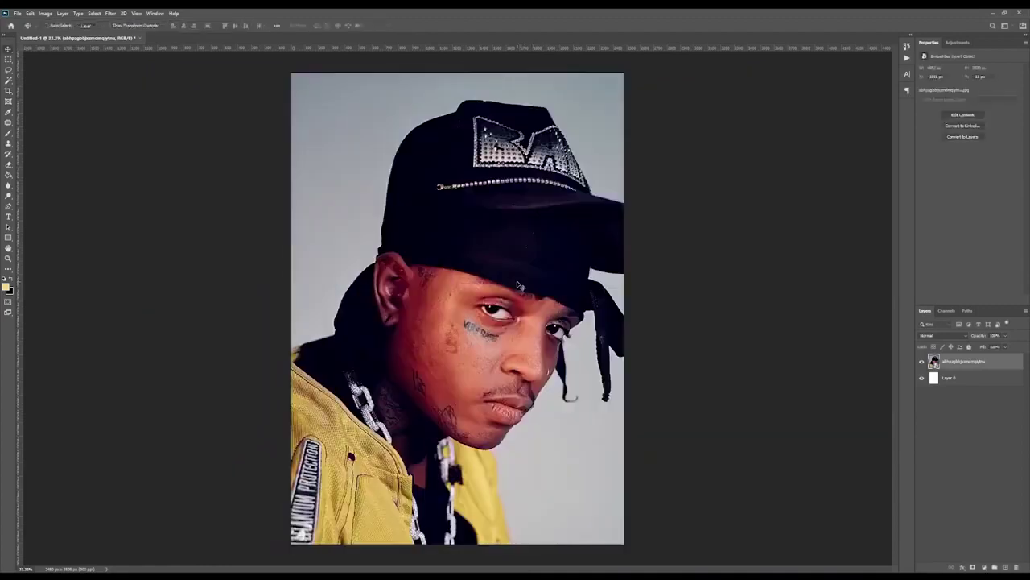
Step: Add a new empty layer above the portrait layer
left_click(1004, 566)
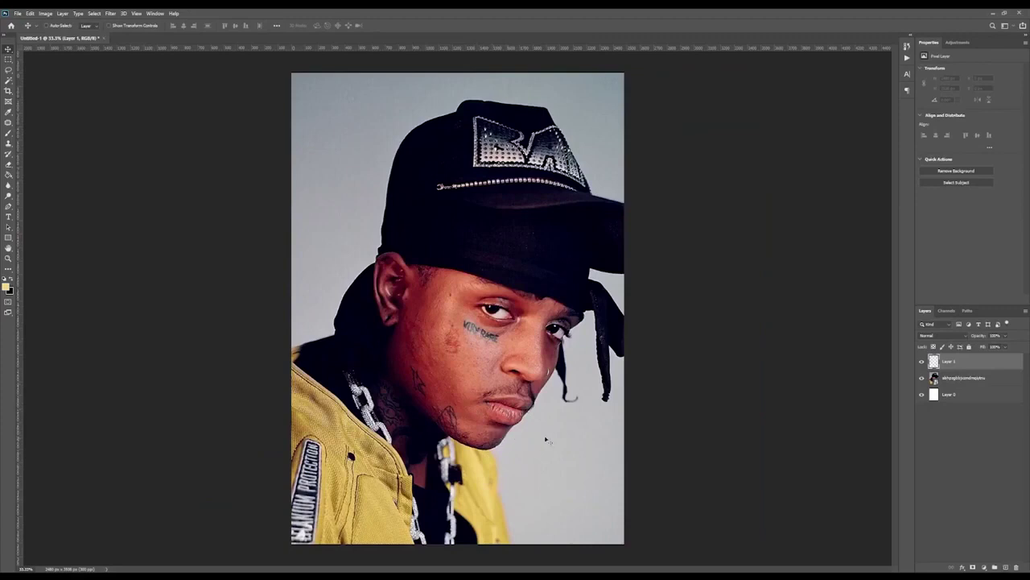
key("Delete")
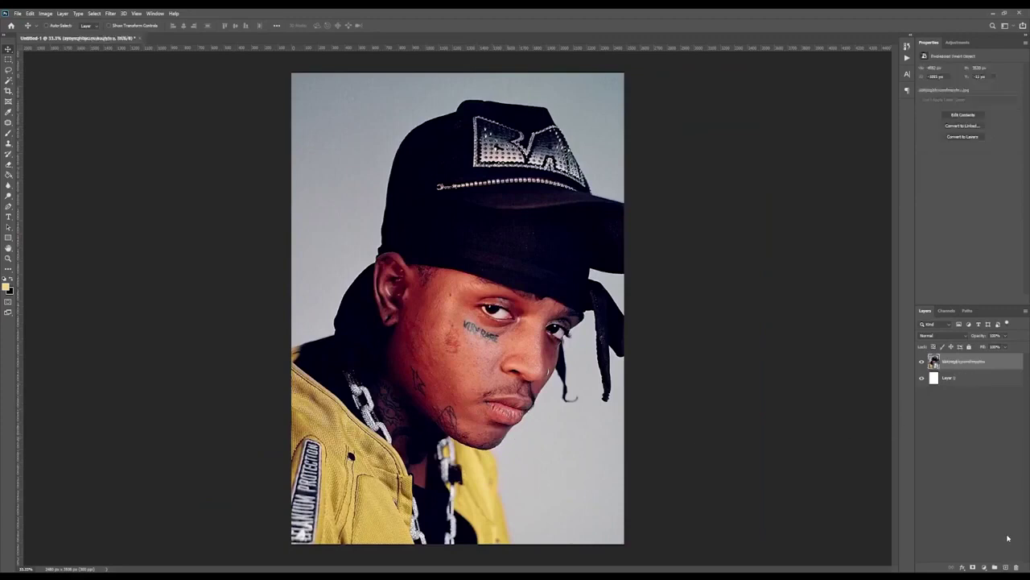
left_click(1006, 567)
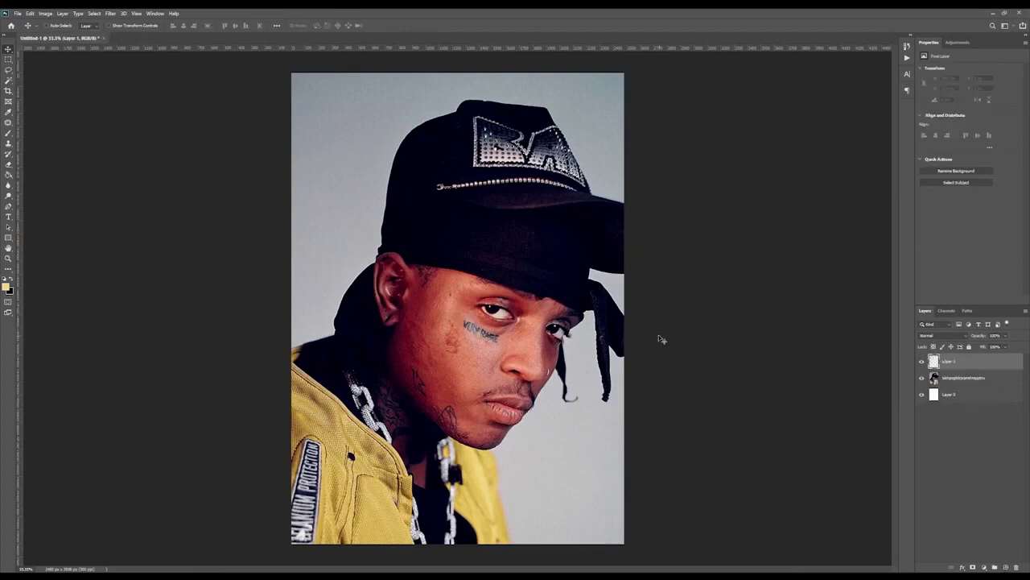
Step: Start a Pen tool path just outside the photo's left edge and trace the shoulder line up to the black scarf
left_click(10, 207)
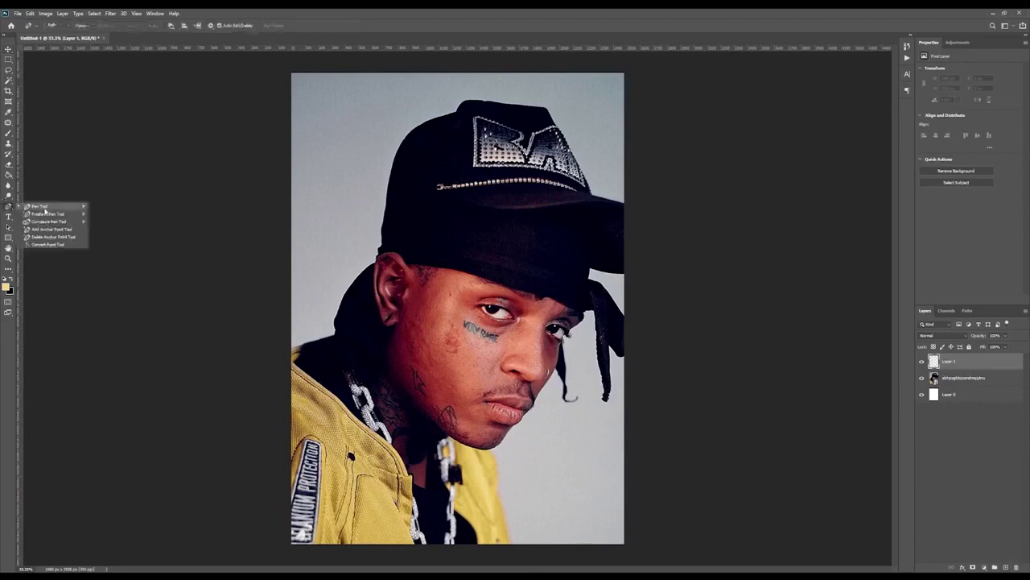
left_click(46, 210)
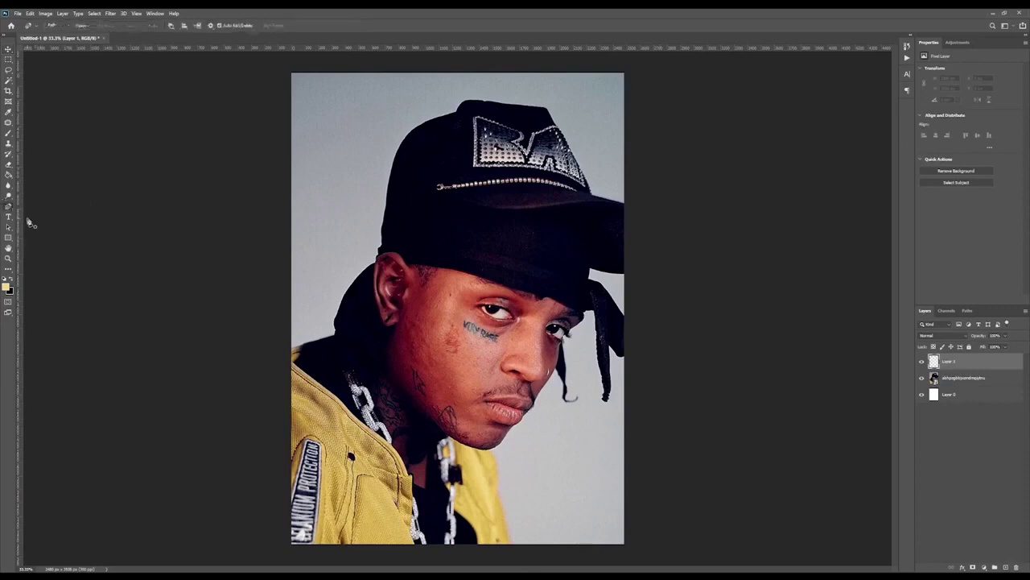
key("ctrl+plus")
key("ctrl+plus")
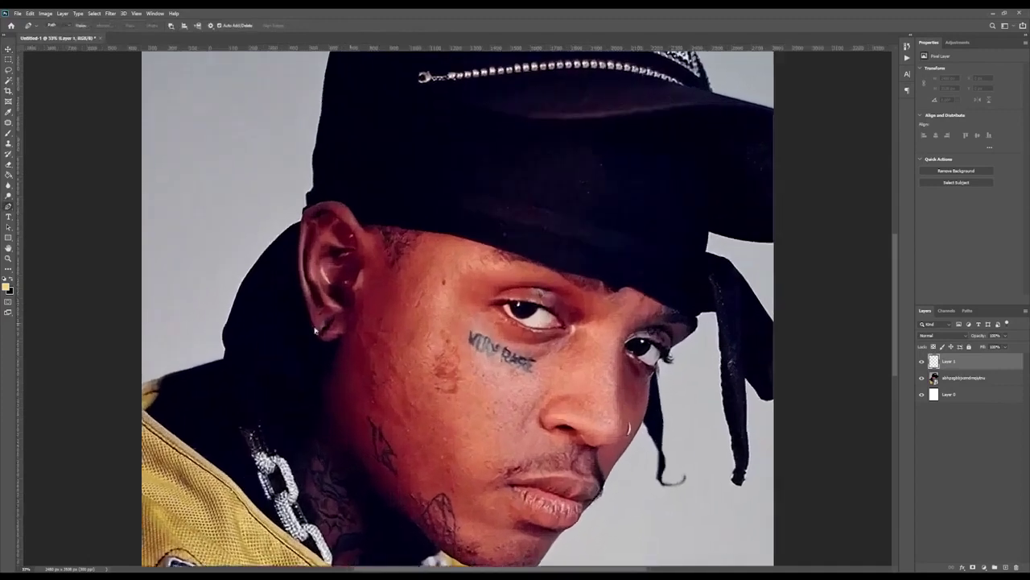
left_click_drag(223, 352, 390, 351)
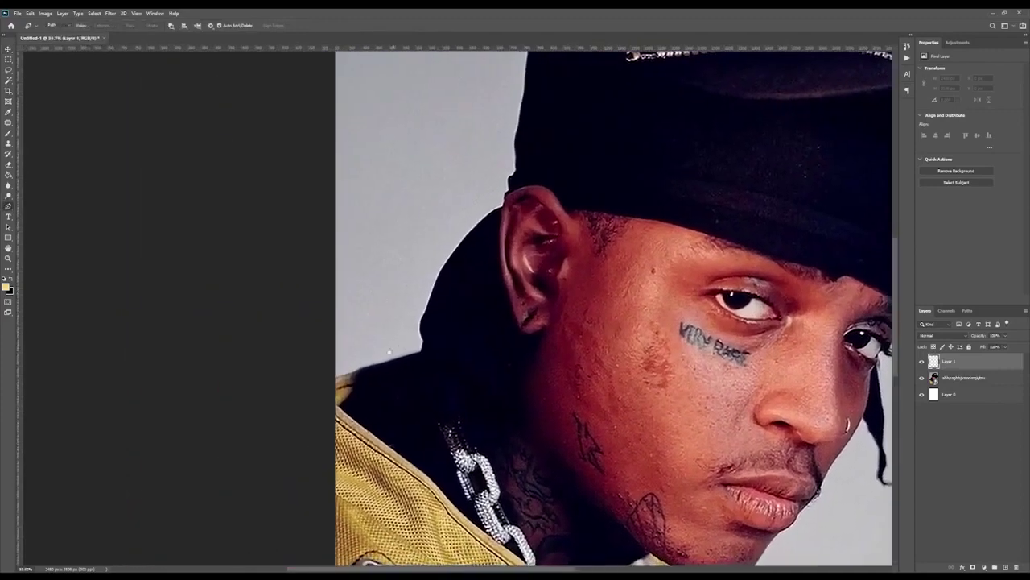
left_click(327, 382)
left_click(423, 355)
left_click_drag(424, 355, 475, 341)
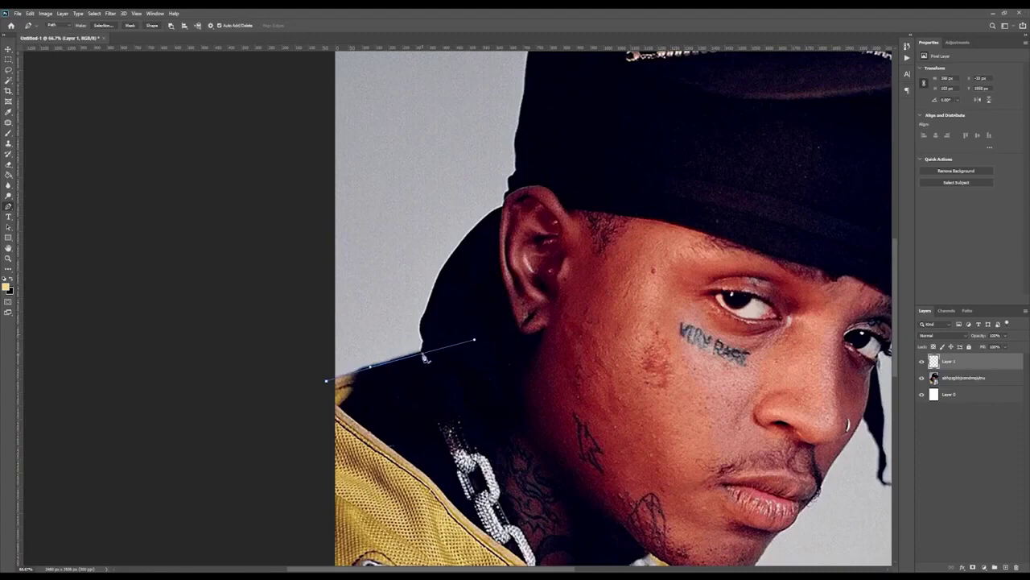
left_click(424, 355, "alt")
left_click(427, 349, "alt")
key("ctrl+z")
Step: Continue the path around the scarf's lowest bulge behind the neck, ending in a corner anchor
left_click_drag(431, 337, 432, 337)
left_click(430, 303)
left_click(455, 294)
key("ctrl+z")
key("ctrl+z")
left_click(427, 314)
left_click(434, 303)
key("ctrl+z")
left_click_drag(427, 314, 437, 298)
left_click(427, 314, "alt")
Step: Curve the path along the back edge of the scarf up to the ear and make the end anchor a corner
left_click_drag(503, 208, 548, 209)
key("ctrl+z")
key("ctrl+z")
left_click(504, 210)
left_click_drag(504, 210, 555, 184)
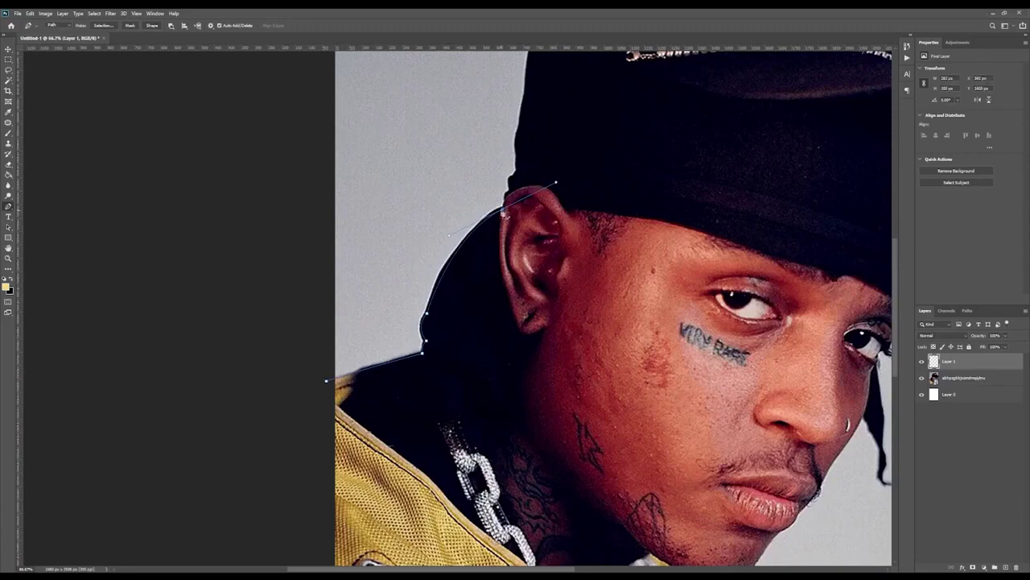
left_click(504, 212, "alt")
Step: Extend the path along the ear's upper outer edge to the fabric above it, ending in a corner anchor
left_click_drag(542, 187, 455, 310)
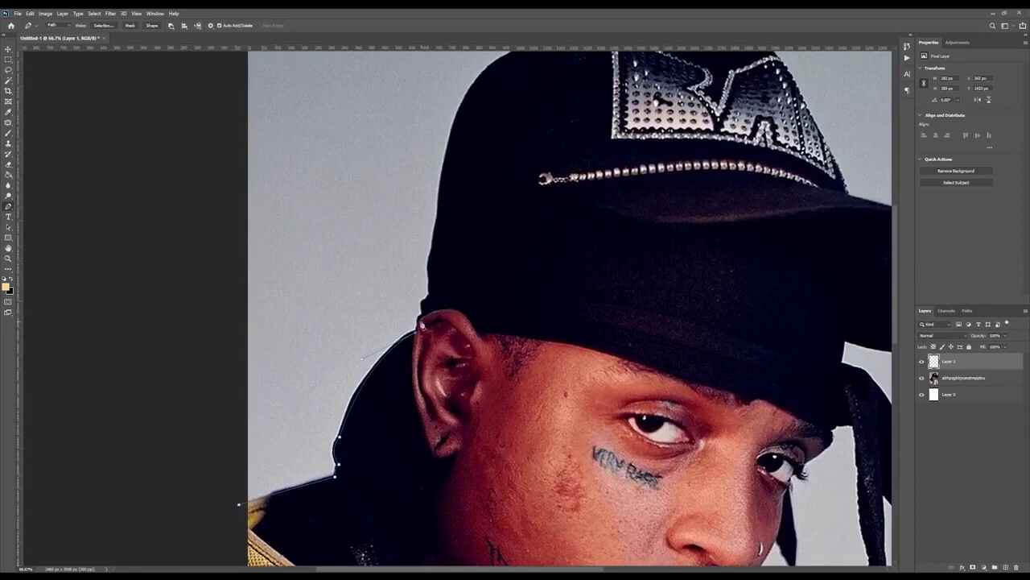
left_click(421, 325)
left_click_drag(421, 325, 431, 320)
scroll(426, 322, "up", 1)
scroll(426, 326, "up", 1)
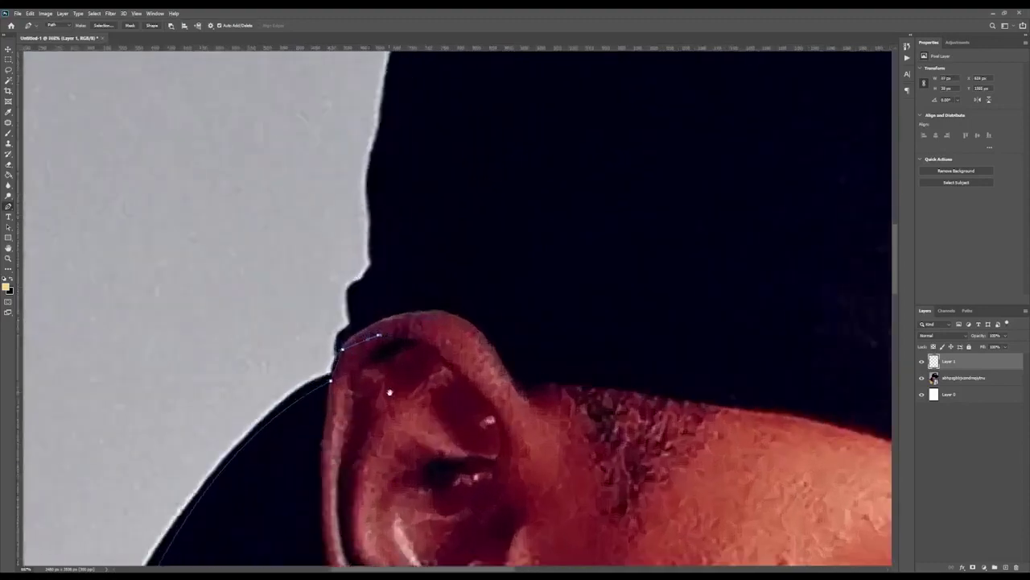
scroll(390, 393, "up", 1)
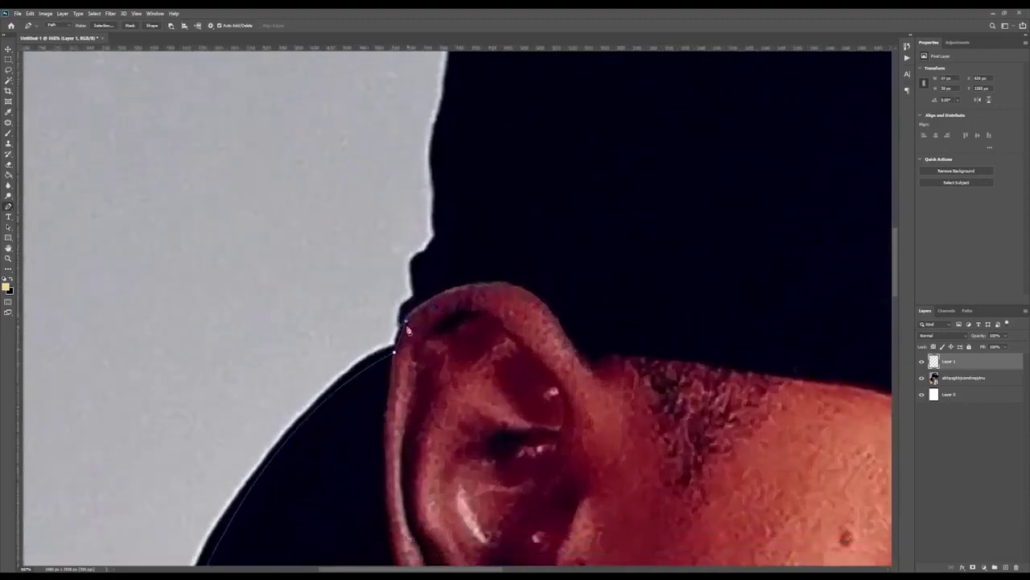
key("ctrl+z")
mouse_move(403, 326)
left_mouse_down()
mouse_move(417, 323)
mouse_move(407, 330)
left_mouse_up()
left_click(405, 327, "alt")
Step: Trace the fabric folds above the ear and continue the path onto the lower back edge of the cap
key("ctrl+minus")
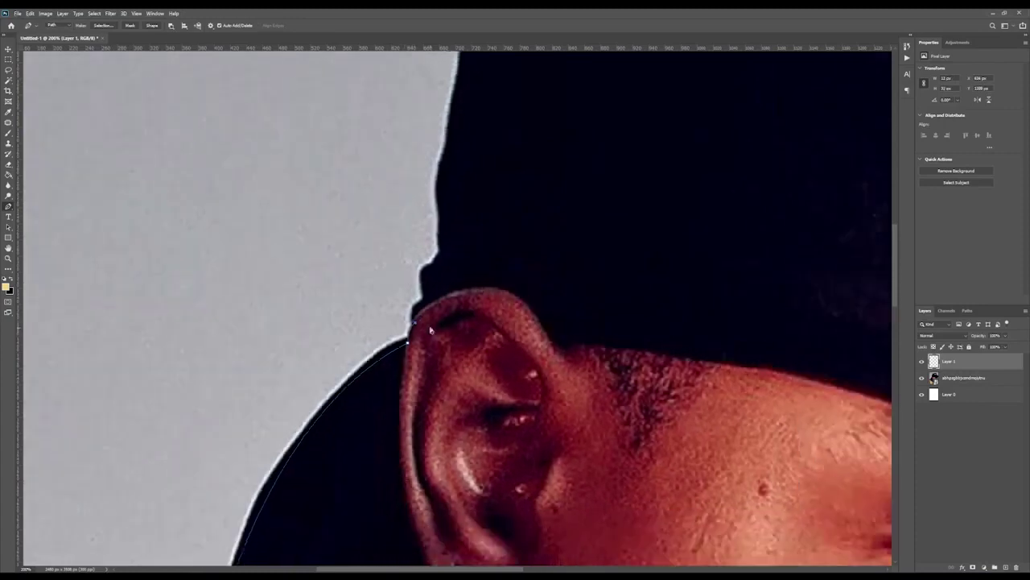
left_click_drag(482, 279, 471, 338)
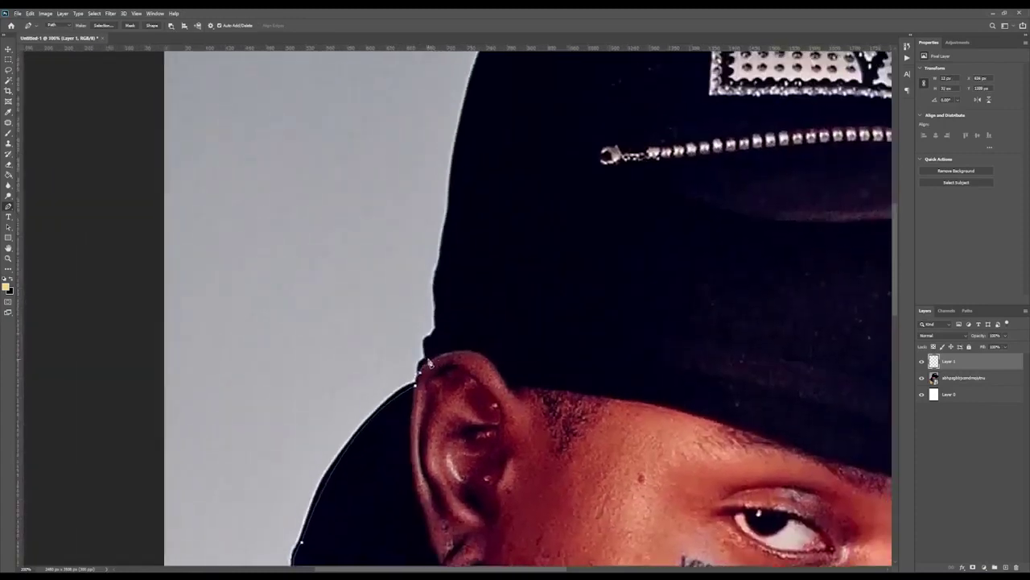
left_click_drag(427, 358, 440, 348)
left_click_drag(438, 330, 457, 312)
left_click_drag(474, 271, 364, 411)
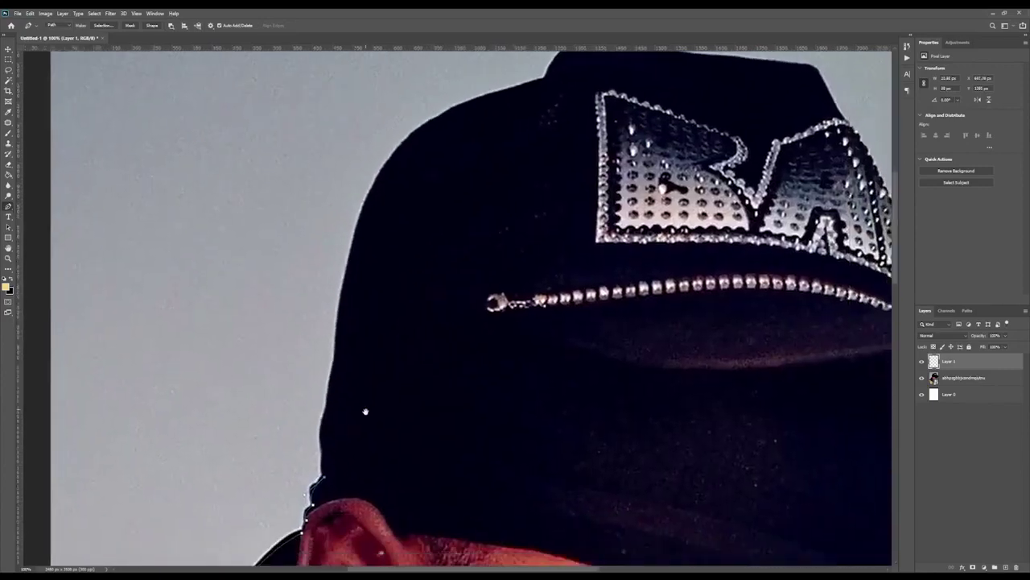
scroll(366, 412, "down", 3)
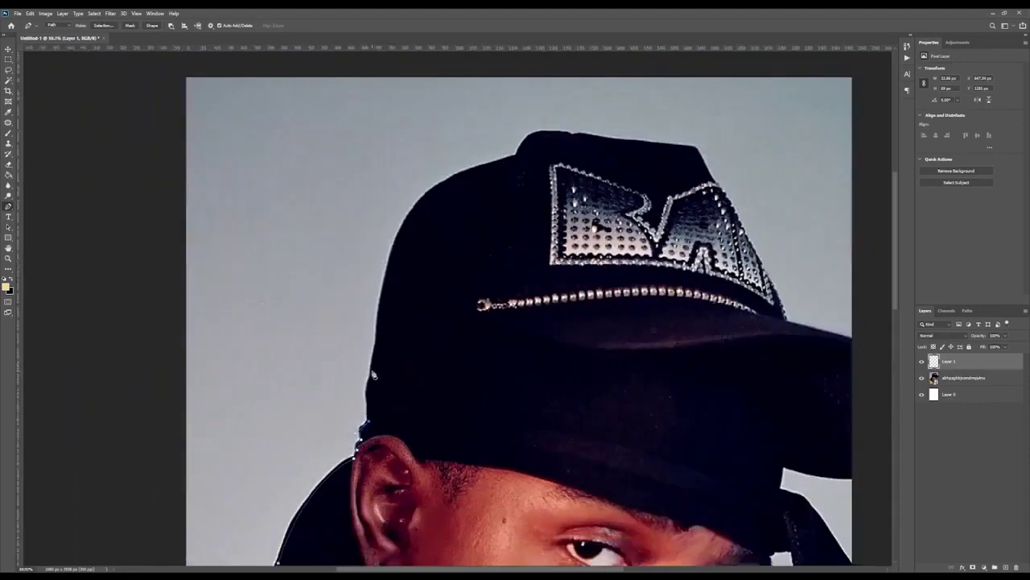
left_click_drag(372, 371, 380, 351)
left_click(374, 373, "alt")
Step: Curve the path up the back of the cap to its rounded upper shoulder, ending in a corner anchor
left_click(413, 212)
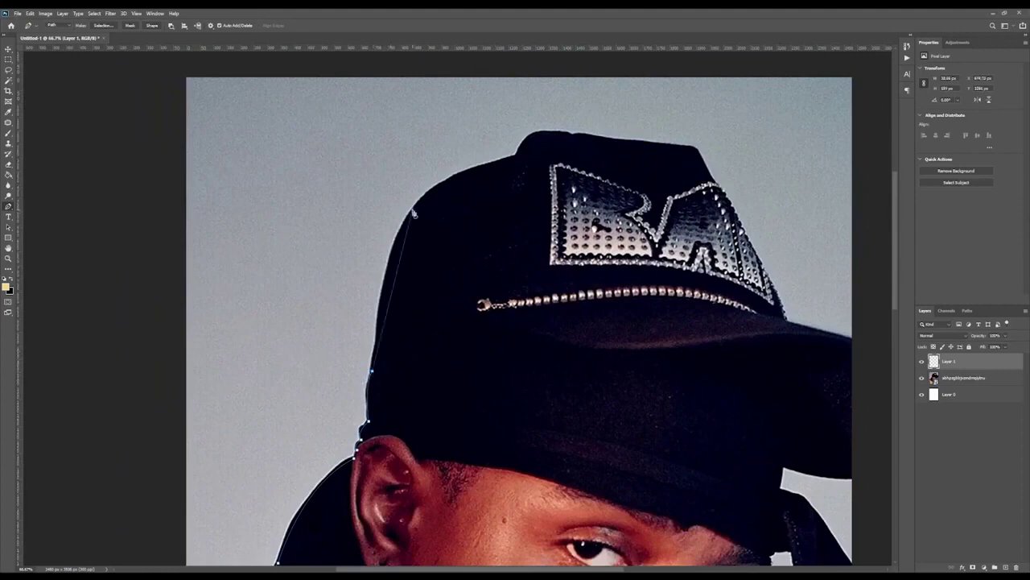
left_click(471, 174)
key("ctrl+z")
left_click_drag(427, 249, 381, 283)
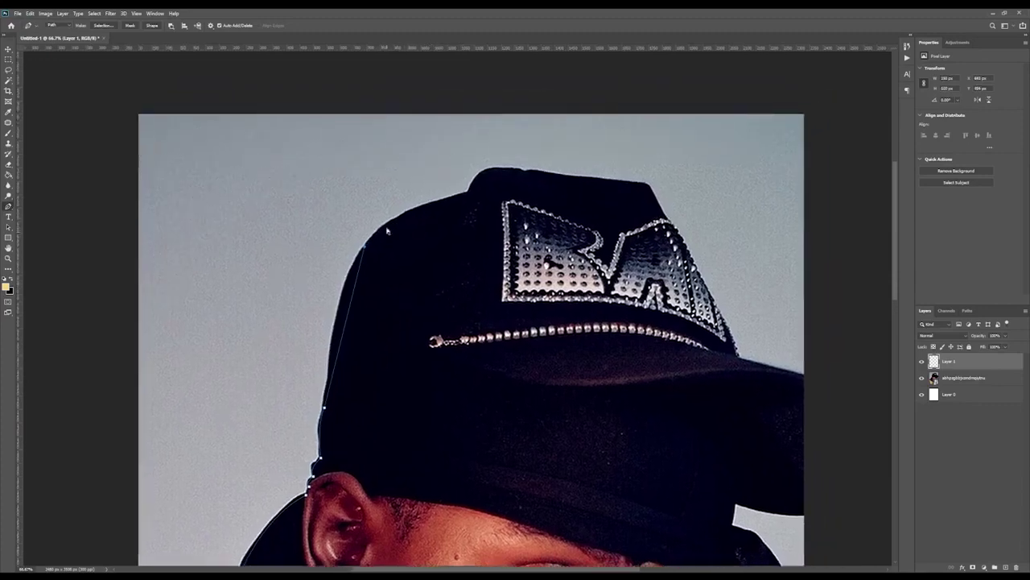
key("ctrl+z")
left_click_drag(385, 226, 434, 208)
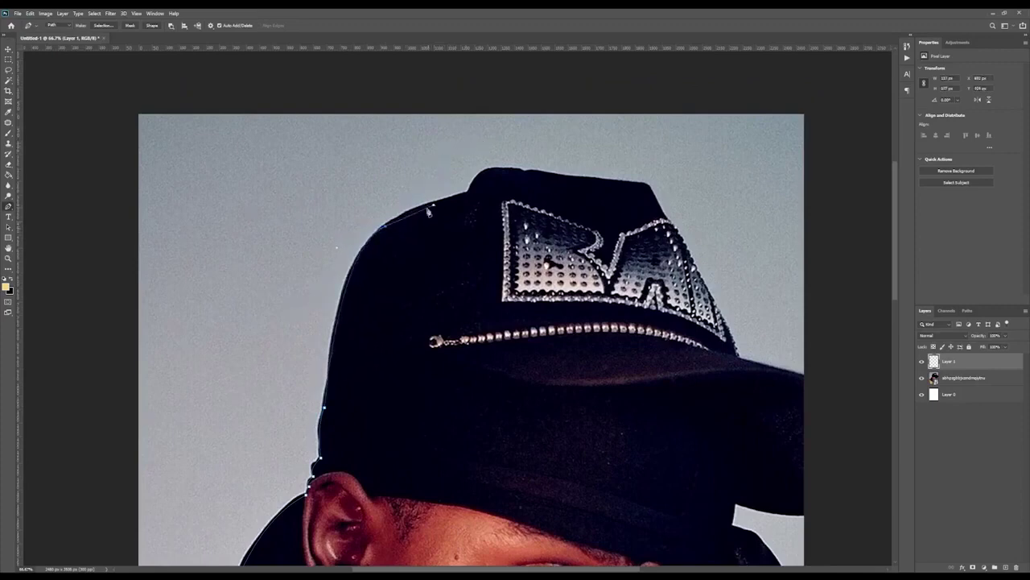
left_click(384, 227, "alt")
Step: Trace the cap's top edge through the notch and over the raised crown to its front corner
left_click_drag(435, 244, 411, 361)
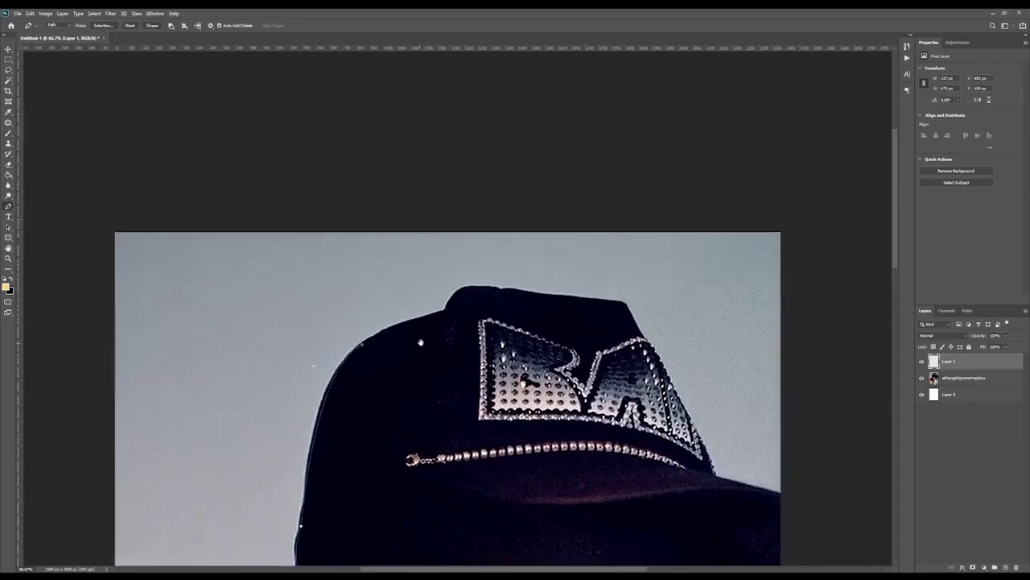
left_click_drag(446, 314, 495, 303)
left_click(446, 312, "alt")
left_click_drag(481, 288, 507, 294)
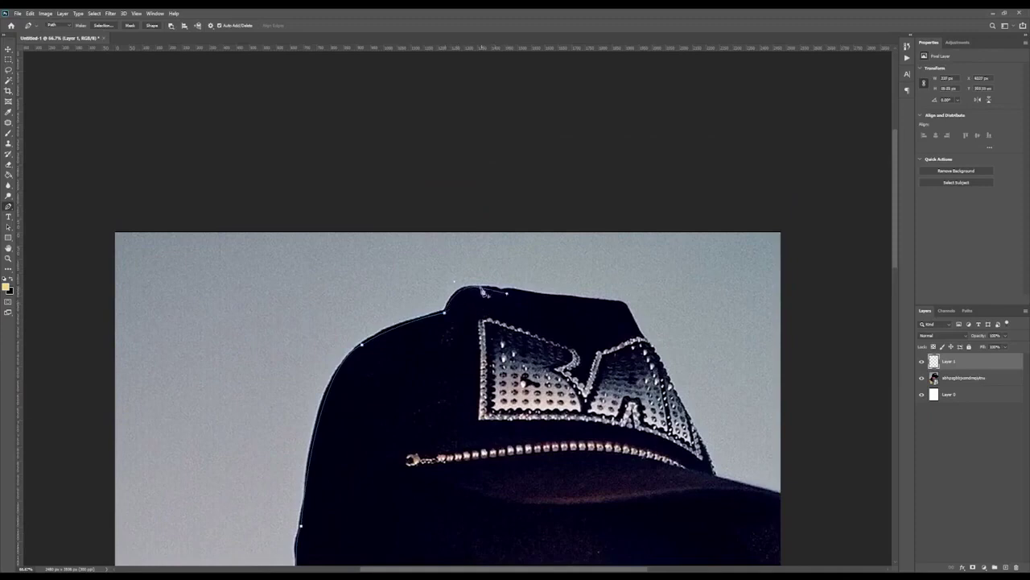
left_click_drag(590, 283, 469, 257)
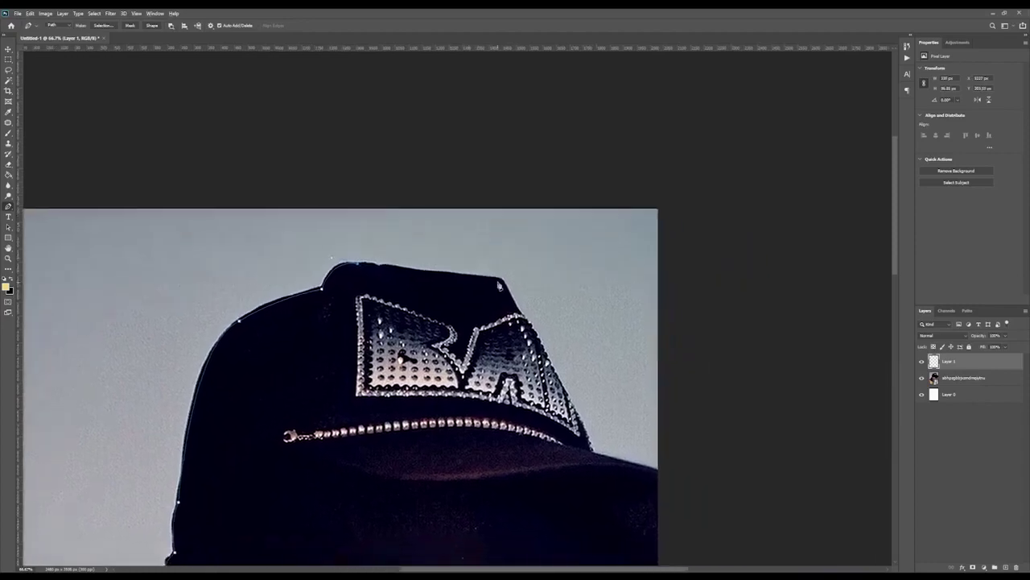
left_click(492, 281)
Step: Curve the path around the cap crown's front corner and continue it down to the top of the studded badge
key("ctrl+plus")
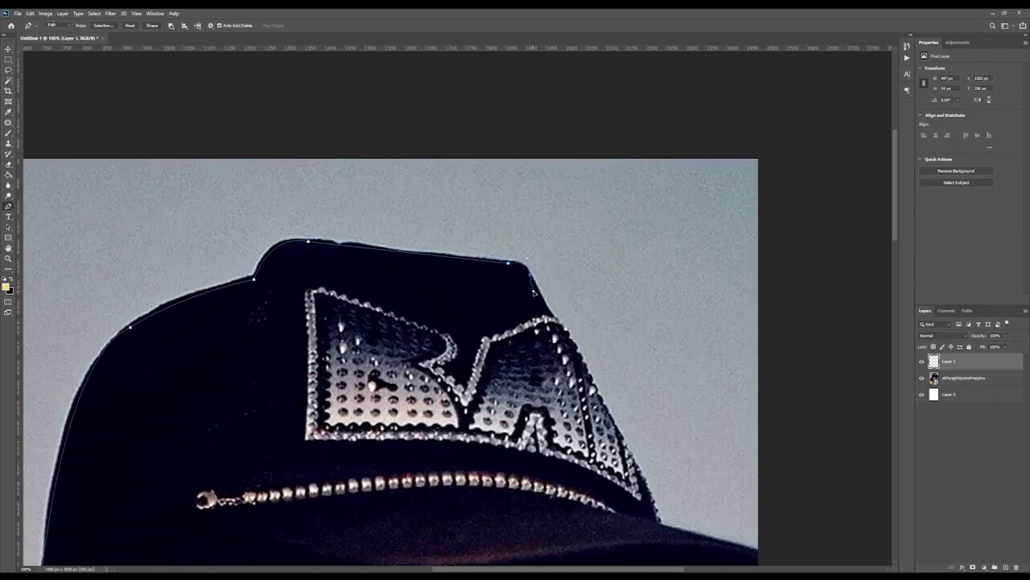
left_click_drag(533, 286, 508, 255)
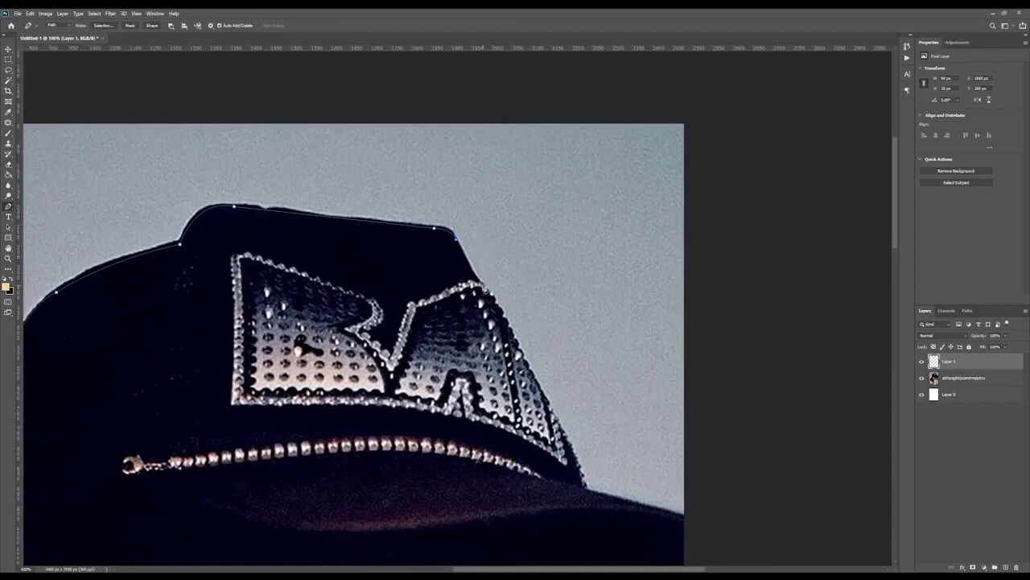
left_click(486, 290)
left_click_drag(560, 290, 481, 156)
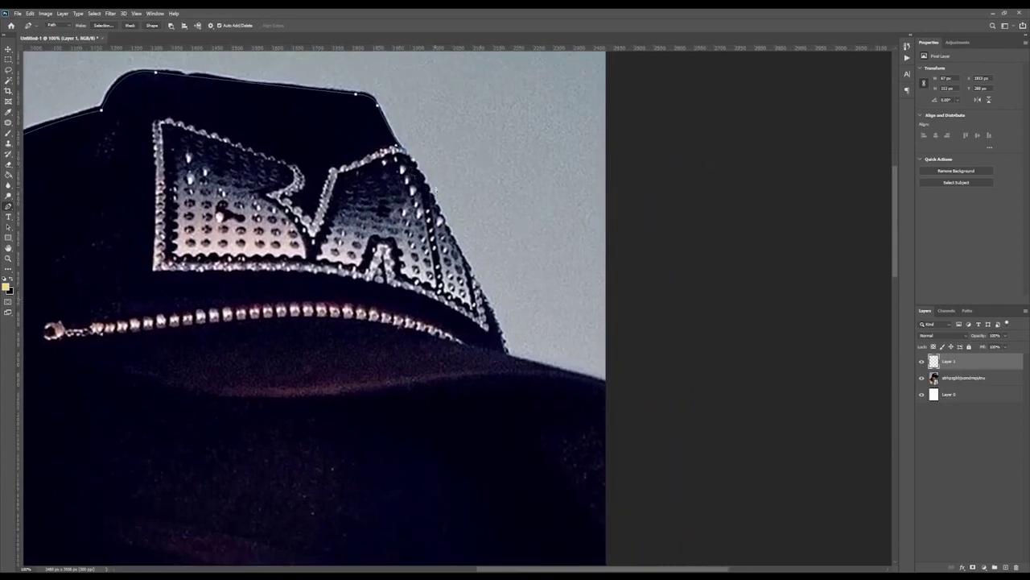
Step: Curve the path down the studded badge's outer edge to the point where the crown meets the brim
scroll(436, 190, "up", 3)
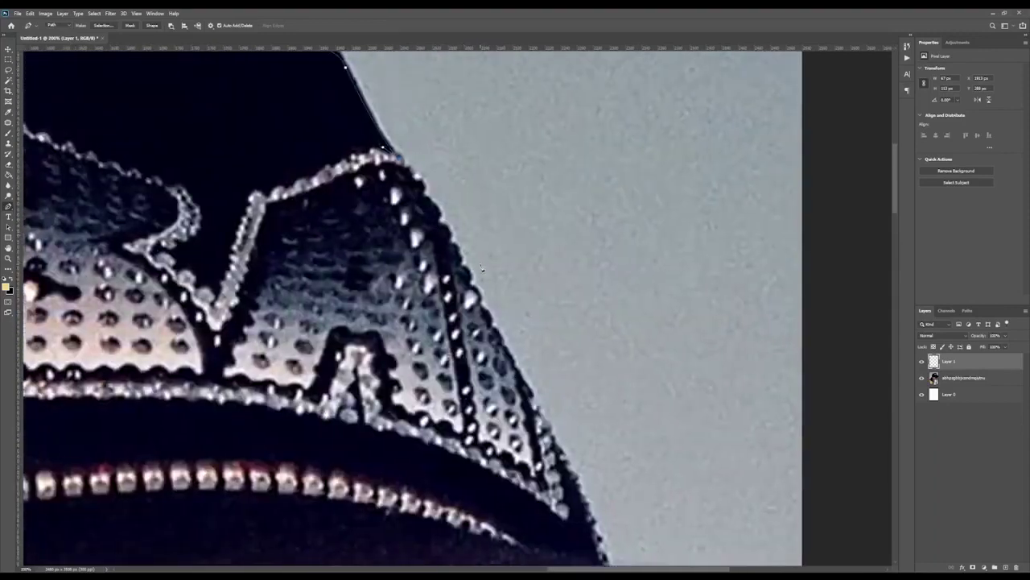
scroll(482, 268, "down", 3)
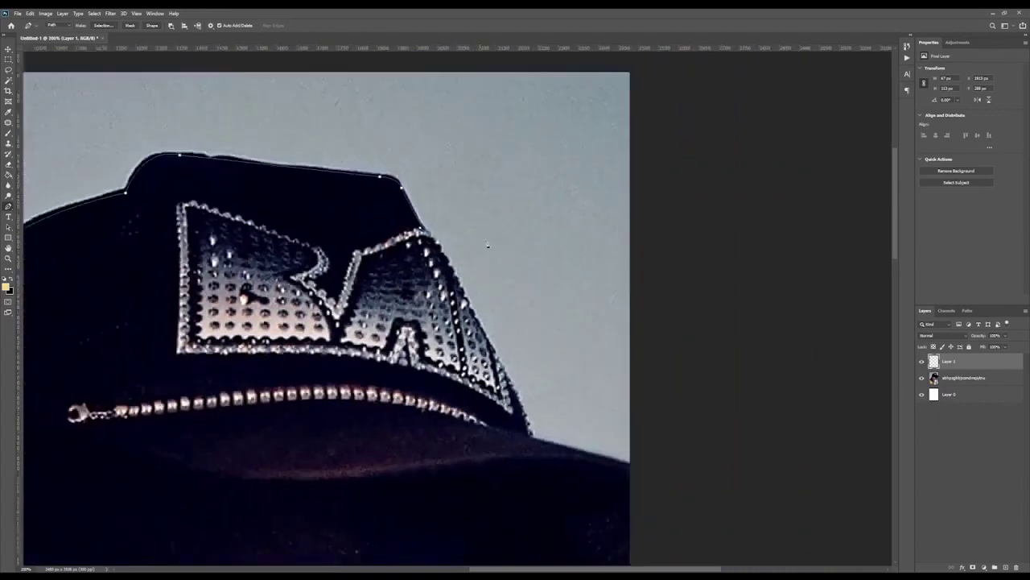
left_click_drag(585, 304, 541, 235)
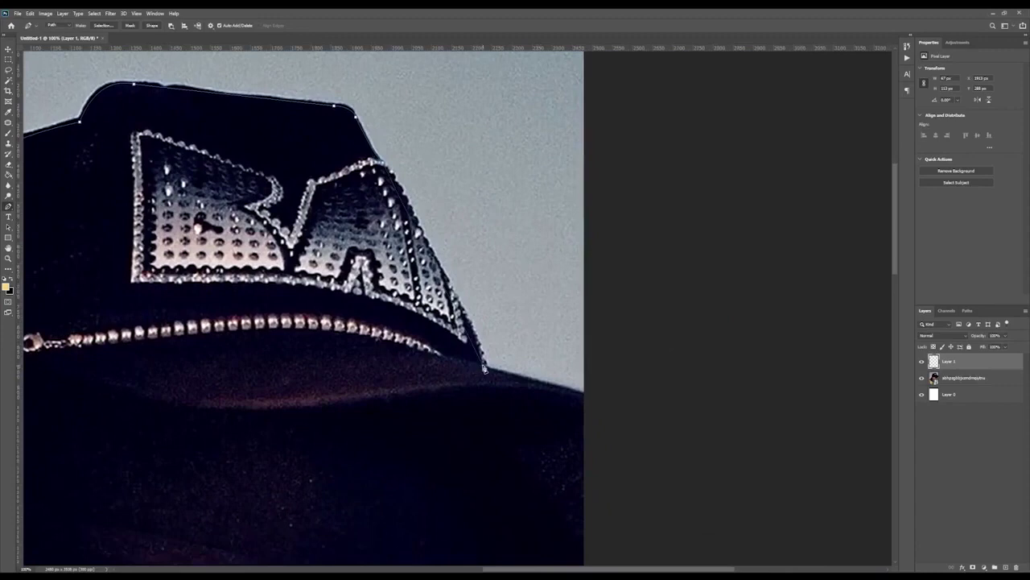
left_click(484, 368)
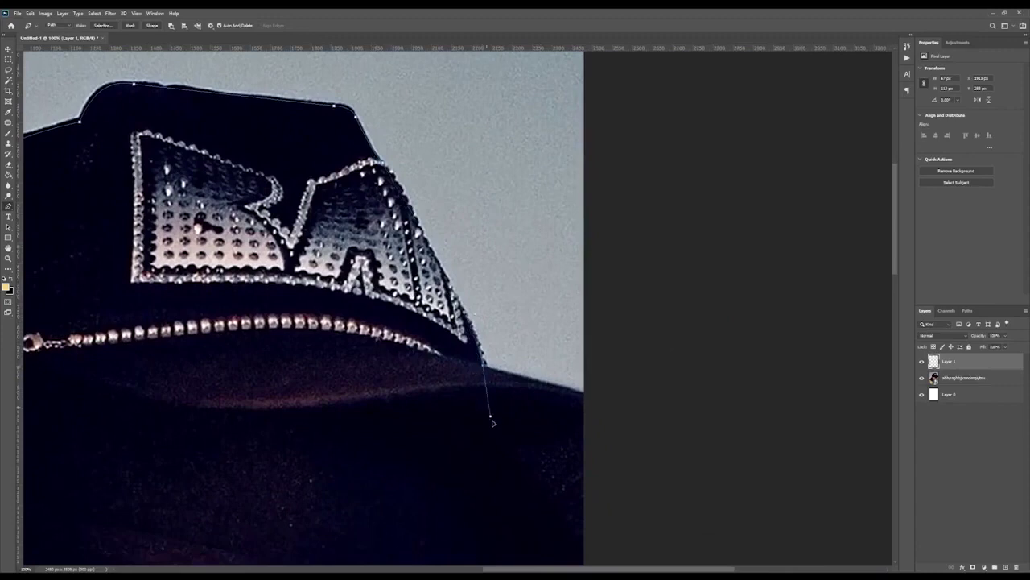
left_click(534, 488)
key("ctrl+z")
Step: Trace the brim's top edge past the photo's side edge and return along its underside to the headwrap notch
left_click(586, 390)
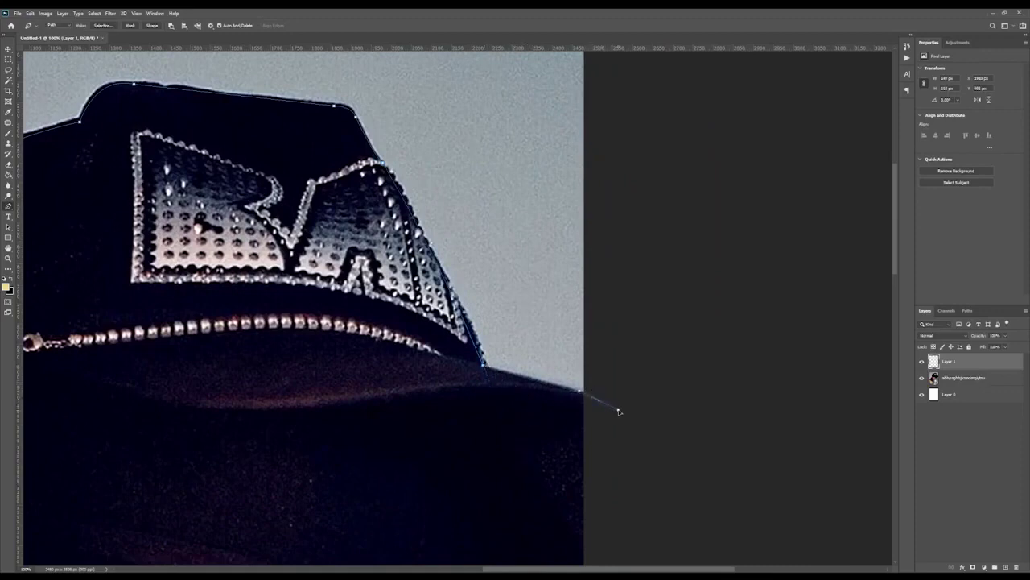
left_click_drag(644, 449, 642, 159)
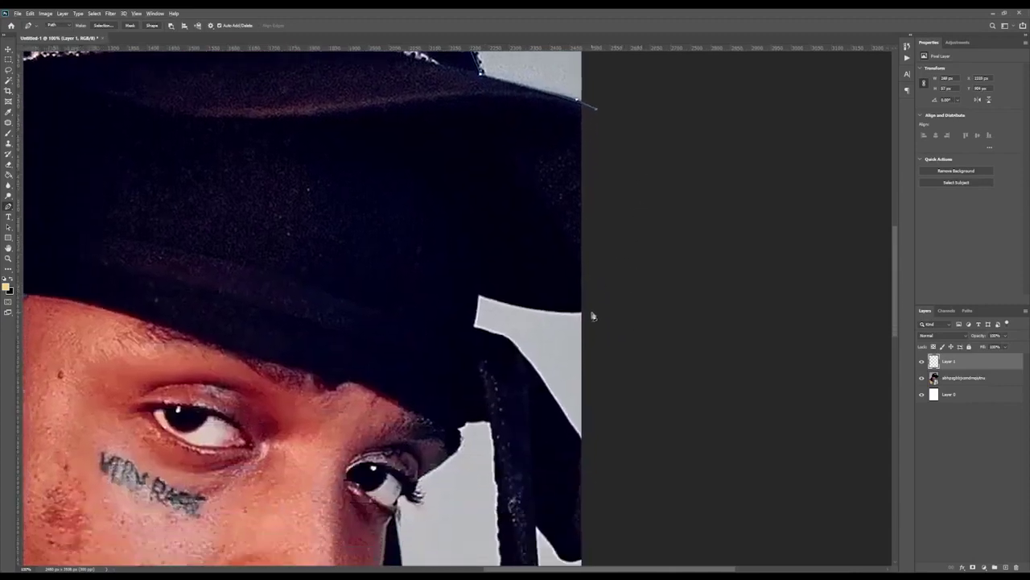
left_click(593, 312)
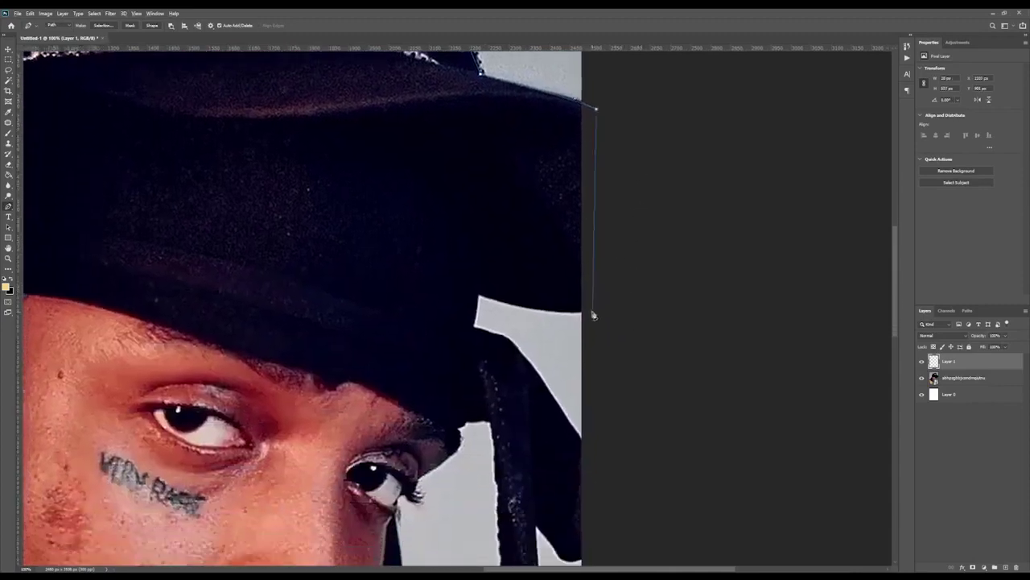
left_click(477, 294)
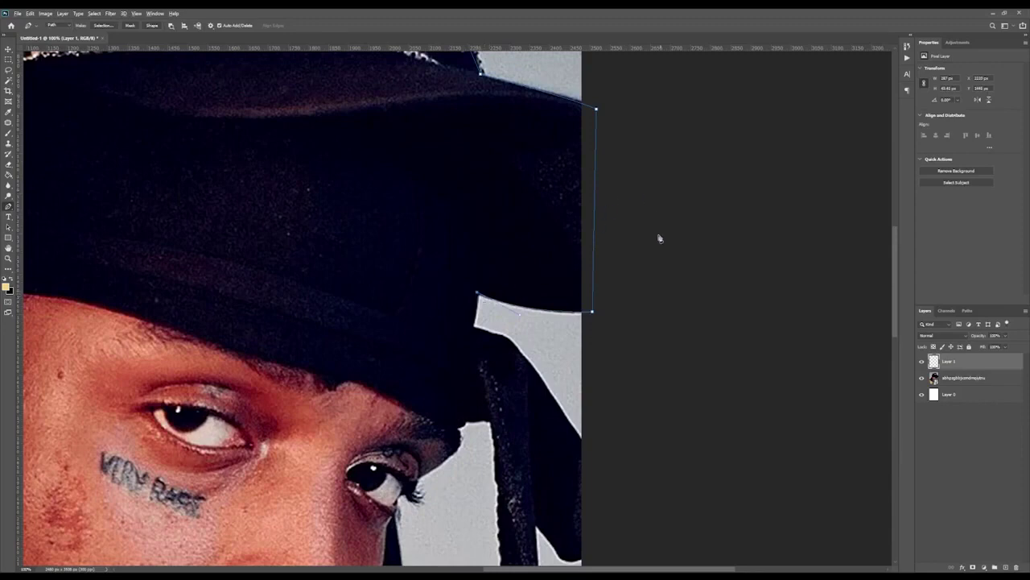
Step: Trace the notch below the brim and follow the fabric flap's upper edge just past the photo's side, ending in a corner anchor
left_click_drag(511, 299, 534, 254)
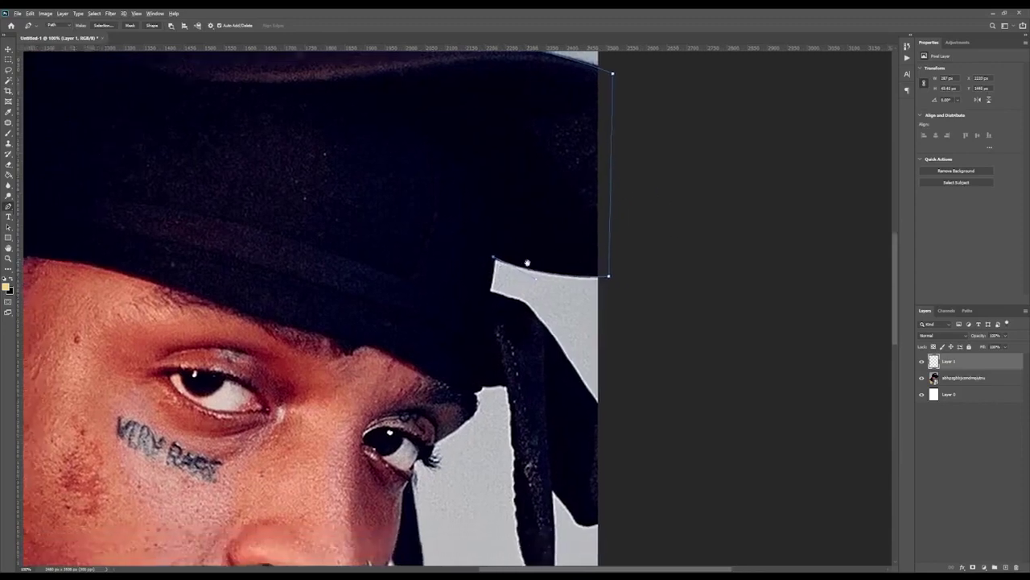
left_click_drag(487, 291, 480, 299)
left_click_drag(537, 314, 550, 332)
left_click_drag(611, 428, 698, 220)
left_click(612, 429, "alt")
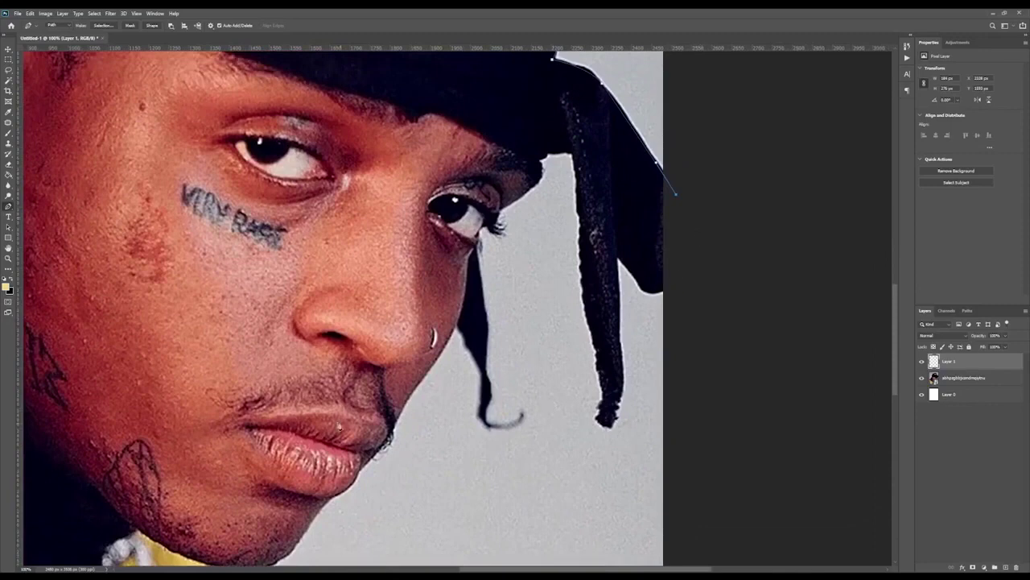
Step: Trace the flap's rounded lower end, then follow the long hanging strip's outer edge down and around its tip
left_click(672, 288)
left_click(617, 253)
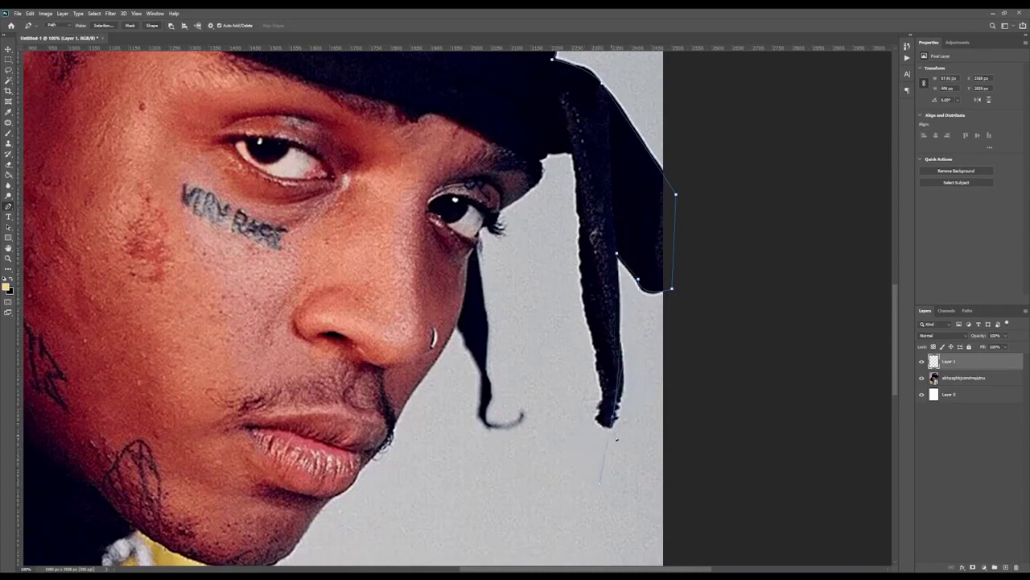
left_click(613, 419)
left_click(611, 337)
left_click(605, 389, "alt")
key("ctrl+z")
left_click(605, 390, "alt")
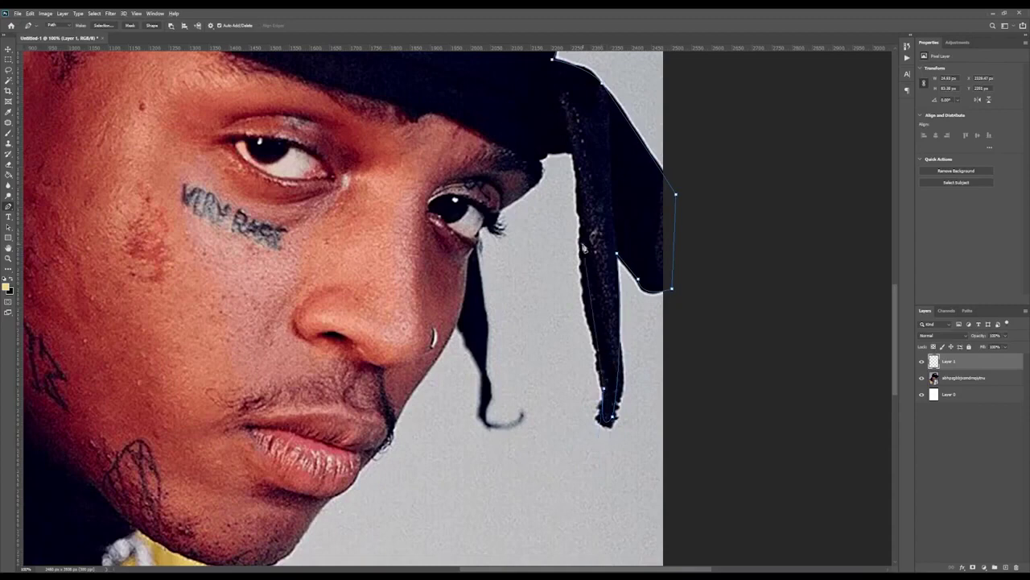
Step: Follow the hanging strip's inner edge upward to where it meets the headwrap, using a corner anchor midway
left_click_drag(583, 245, 583, 209)
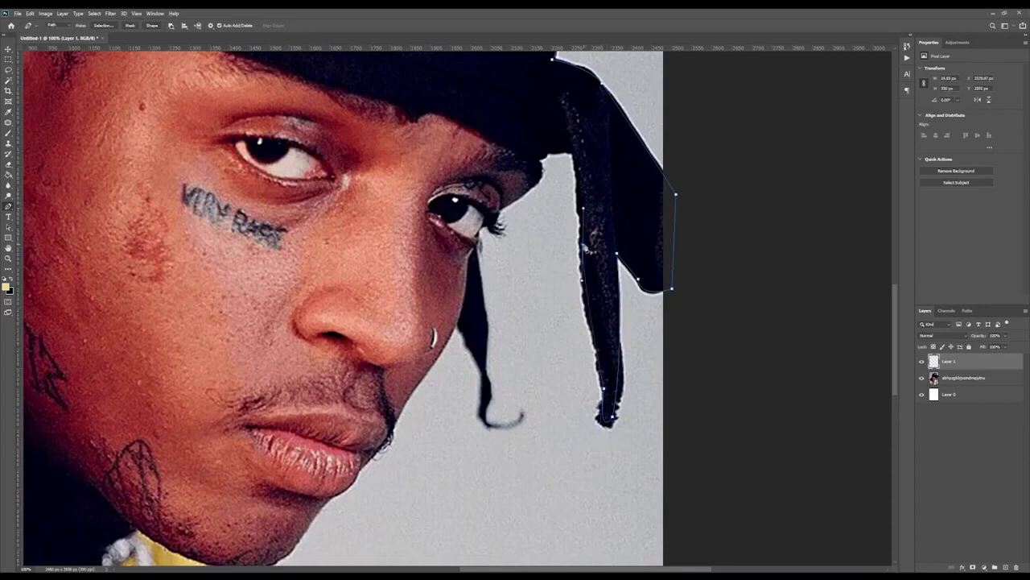
left_click(582, 245, "alt")
left_click(574, 154)
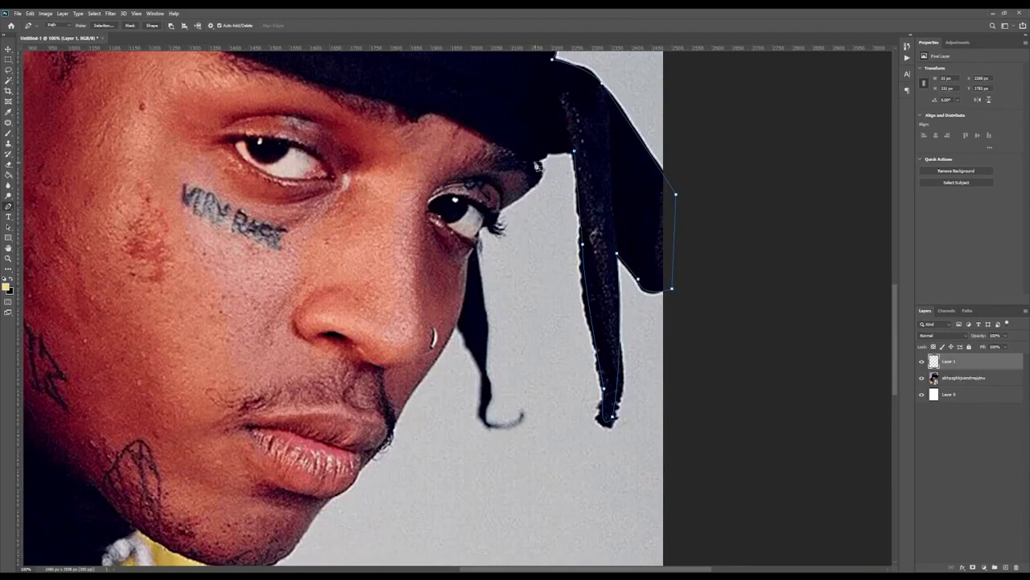
Step: Trace the headwrap's underside beside the strip and continue the path along the brow to the outer eye
left_click(549, 147)
left_click(536, 163)
left_click(436, 239)
left_click_drag(494, 231, 586, 286)
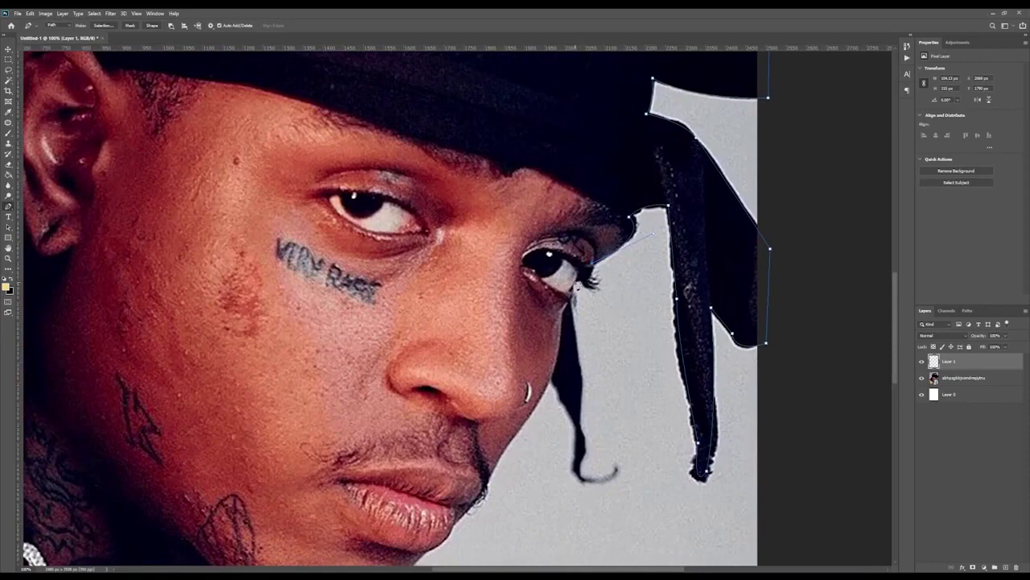
left_click(574, 287)
key("ctrl+z")
left_click_drag(574, 283, 613, 246)
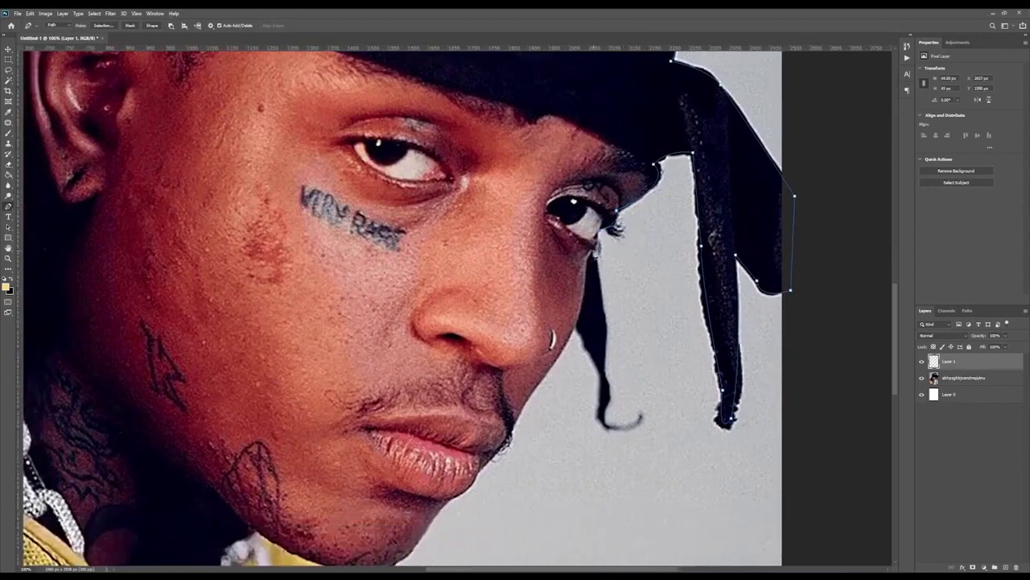
Step: Outline the thin hanging strip below the eye, leaving out its curled tail, and return to the edge of the face
left_click(587, 262)
left_click_drag(596, 425, 600, 422)
left_click(603, 373, "alt")
left_click(576, 325)
key("ctrl+z")
left_click_drag(576, 314, 572, 287)
left_click_drag(586, 326, 574, 325)
left_click(572, 304)
Step: Trace the face's edge past the nose and mustache and around the lips to the crease above the chin
left_click_drag(545, 413, 655, 290)
left_click_drag(653, 137, 504, 425)
left_click(555, 351)
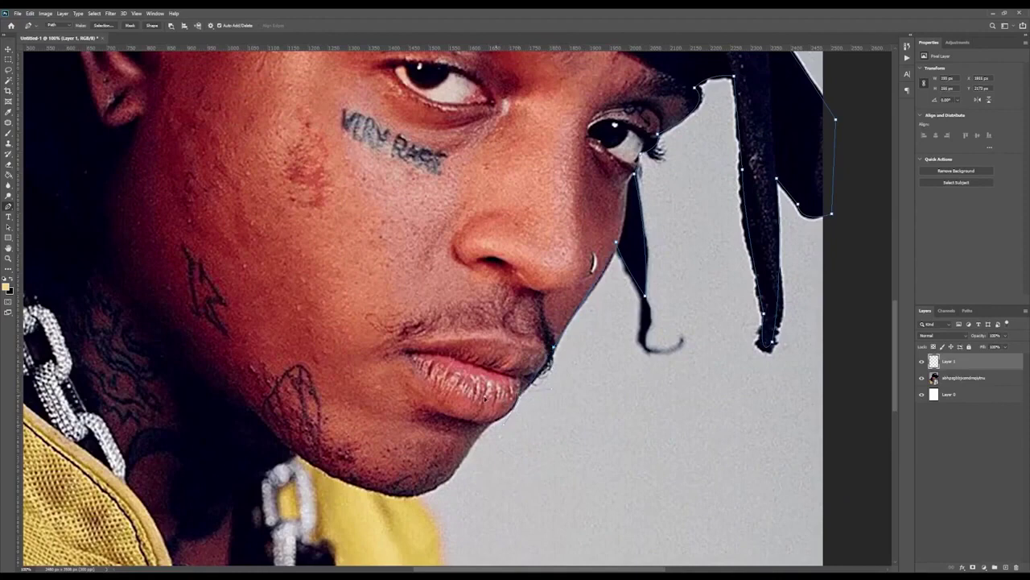
left_click(493, 407)
left_click(522, 399)
left_click(460, 431)
Step: Curve the path around the chin to its underside near the jacket, ending in a corner anchor
left_click_drag(503, 420, 567, 321)
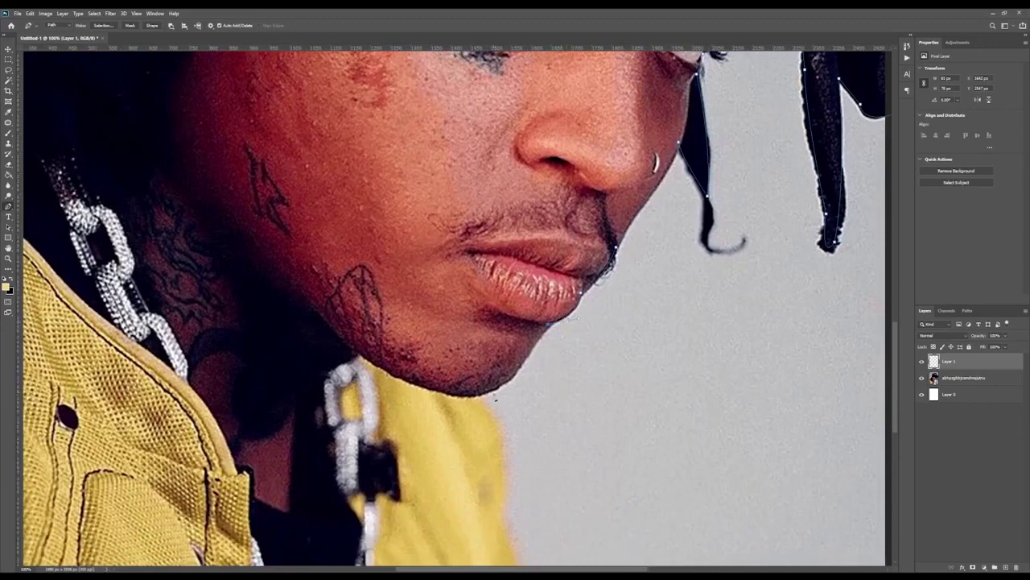
left_click_drag(475, 392, 441, 395)
left_click(479, 395)
Step: Trace the yellow jacket's outer edge from the chin to just below the photo's bottom edge, ending in a corner anchor
scroll(552, 413, "down", 5)
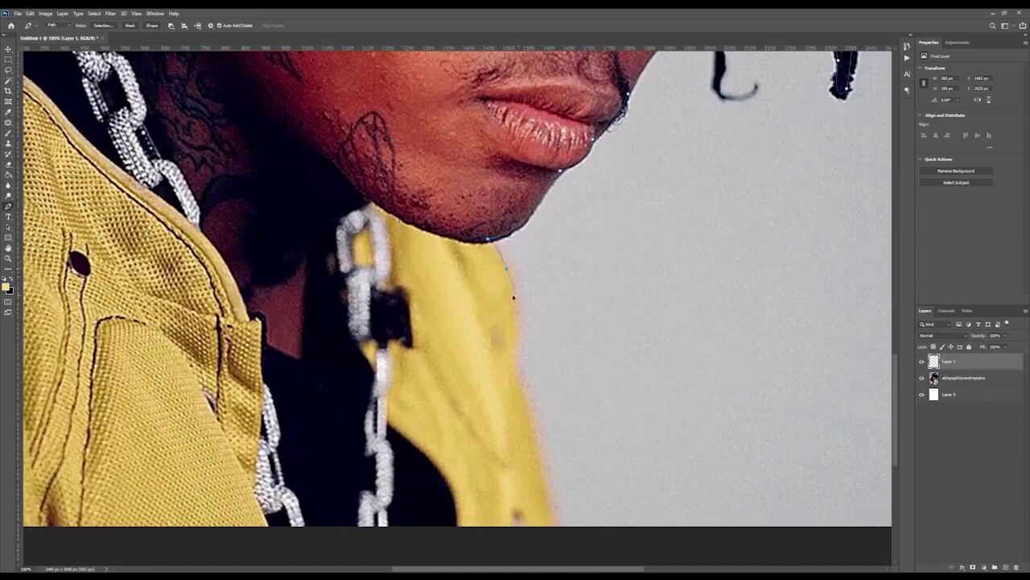
left_click(509, 274)
left_click(512, 360)
key("ctrl+z")
left_click_drag(513, 363, 511, 421)
left_click_drag(559, 373, 521, 273)
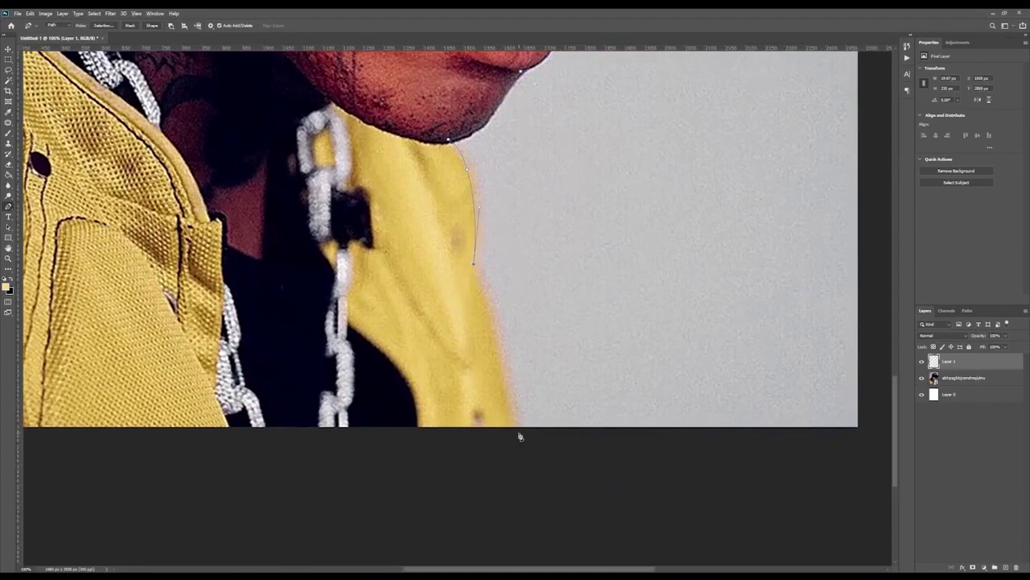
left_click_drag(522, 435, 527, 500)
left_click(522, 436, "alt")
Step: Close the path outside the canvas around the lower corner to its starting anchor and convert it to a selection
scroll(524, 439, "down", 4)
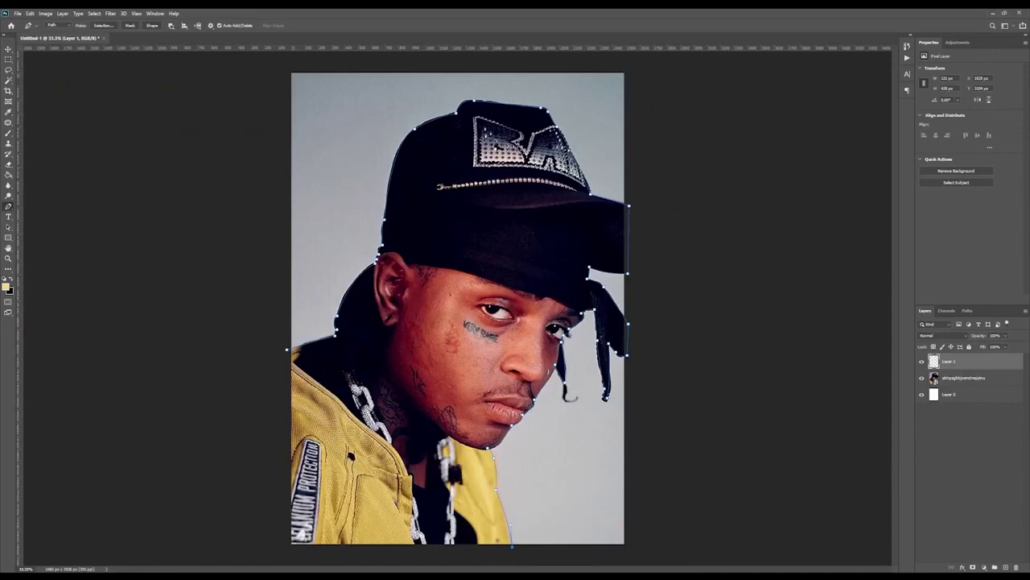
left_click_drag(438, 557, 408, 557)
left_click(326, 557)
left_click(259, 555)
left_click(231, 465)
left_click(267, 372)
left_click(286, 351)
key("ctrl+Return")
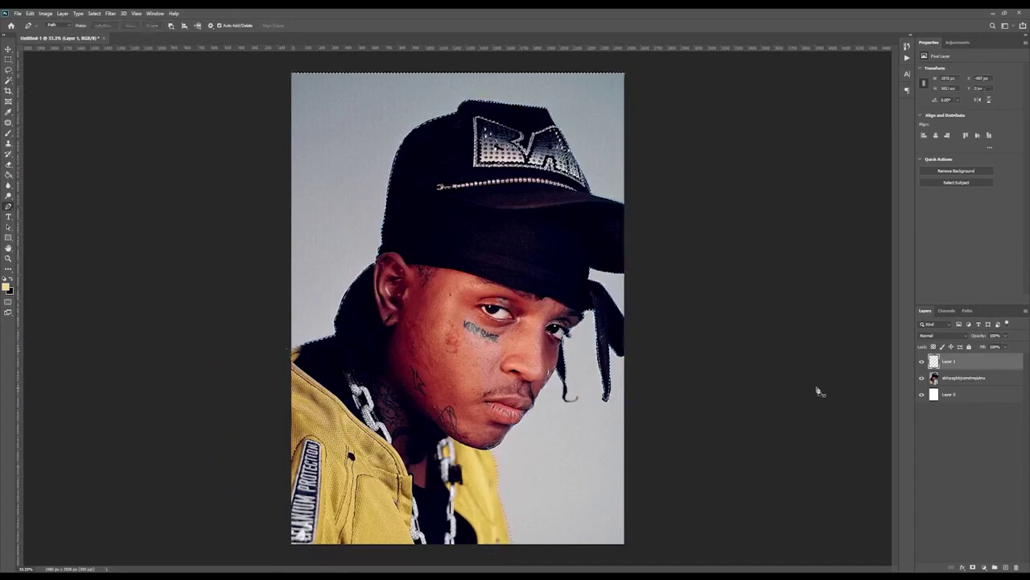
Step: Try to copy the selected area of the photo layer to a new layer
left_click(973, 378)
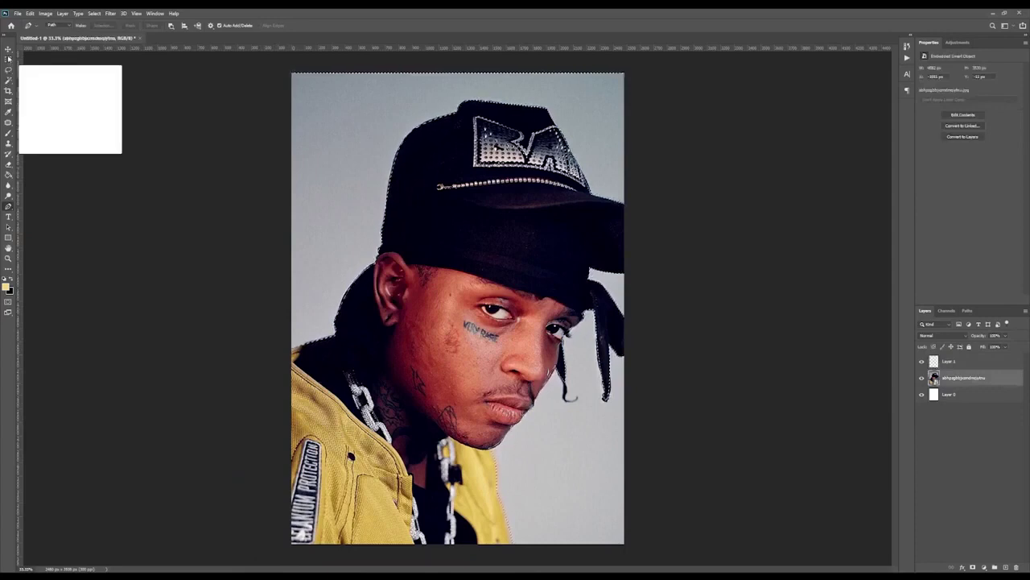
key("m")
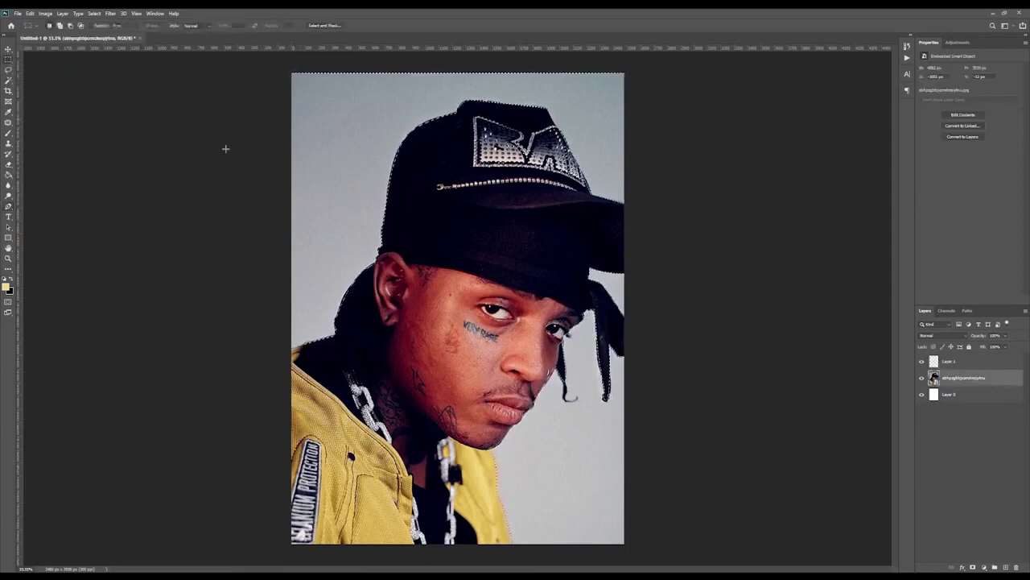
right_click(424, 286)
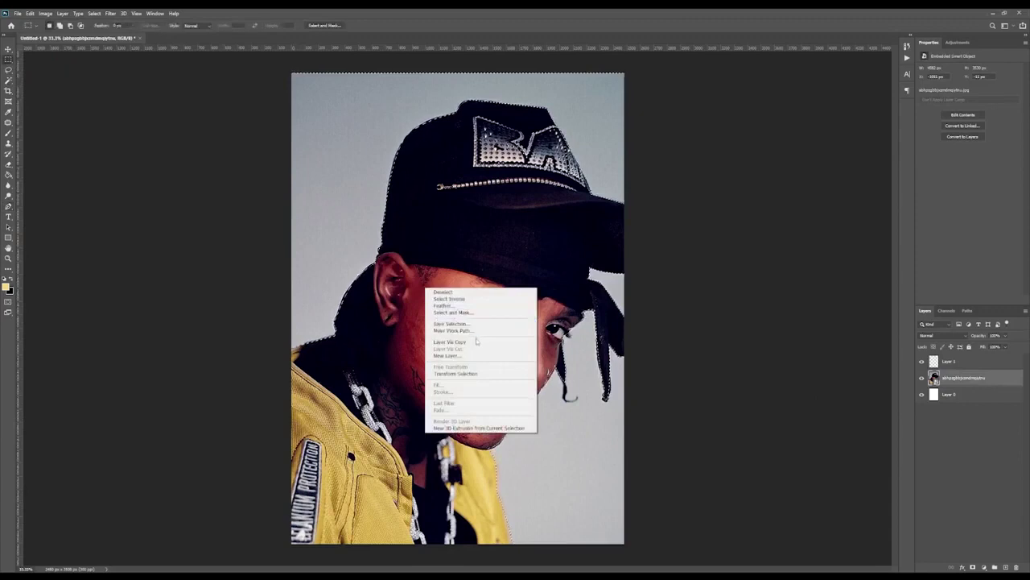
left_click(451, 342)
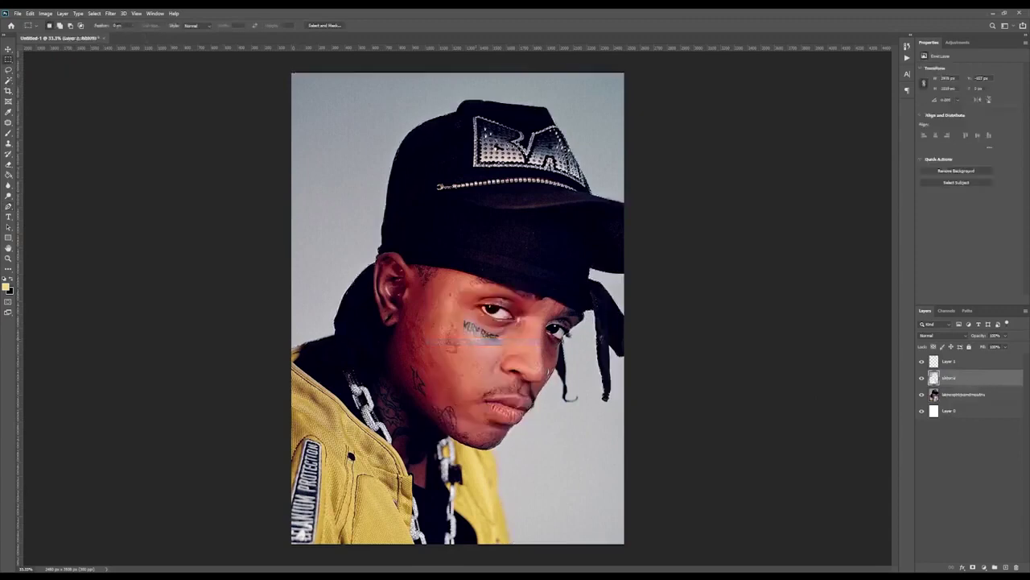
left_click(9, 49)
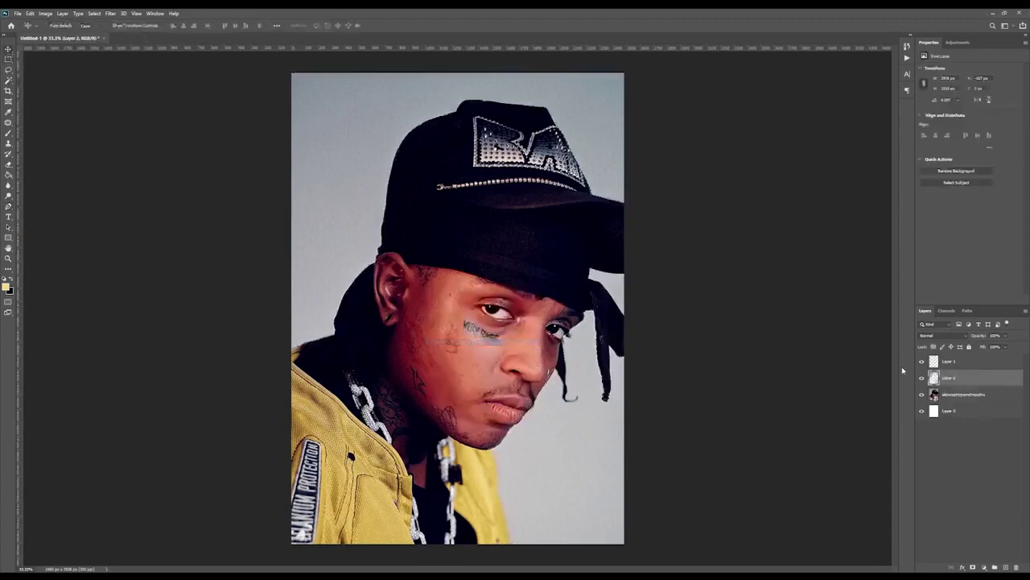
key("ctrl+z")
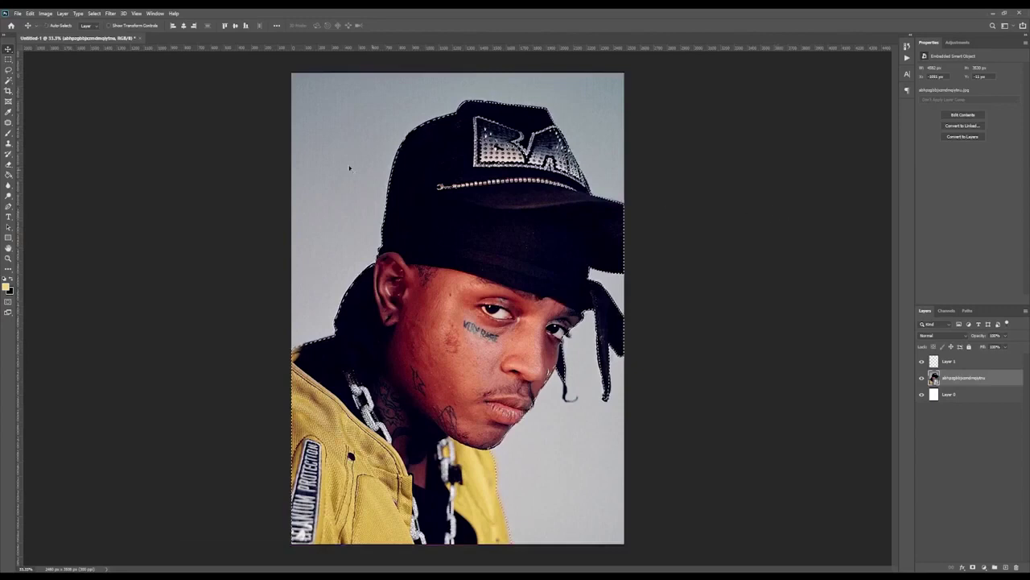
Step: Copy the inverted selection of the man to a new layer and hide the original photo layer
left_click(8, 61)
right_click(471, 218)
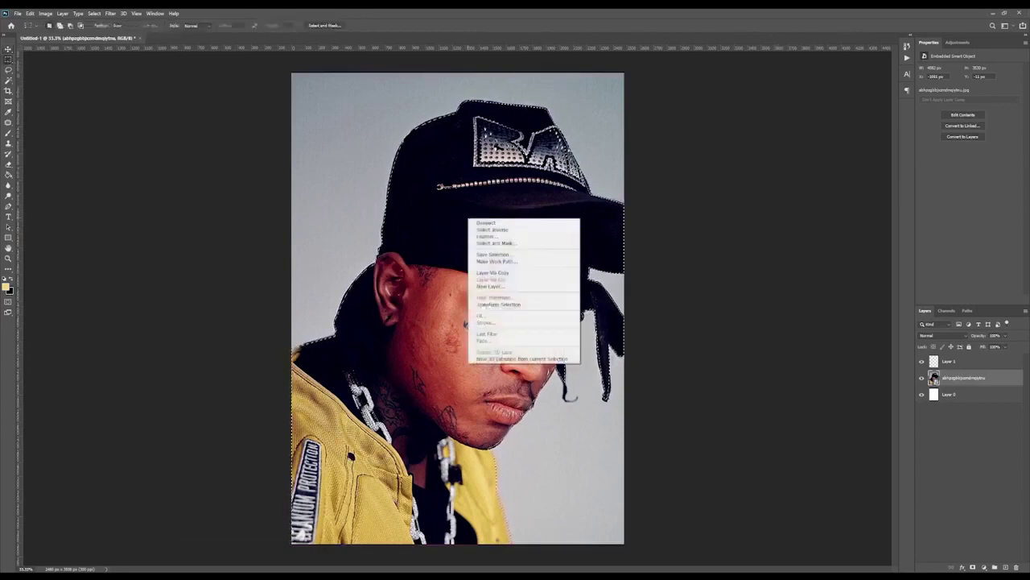
left_click(499, 269)
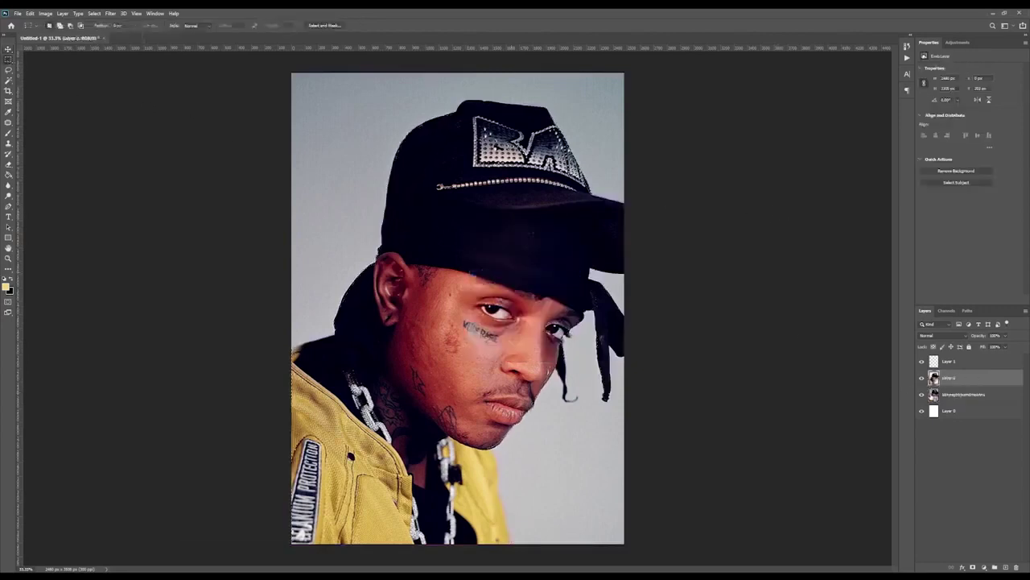
left_click(921, 393)
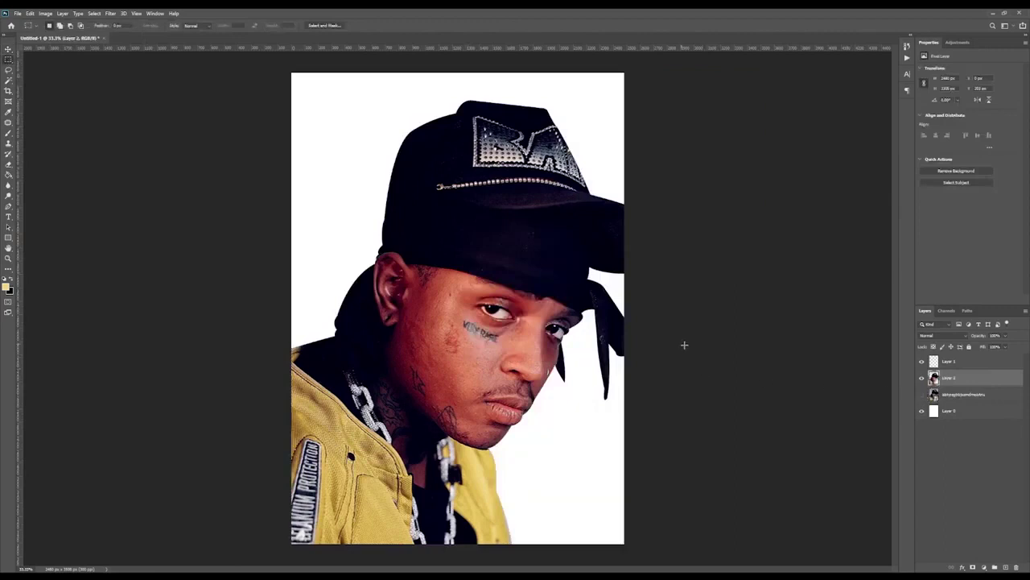
key("v")
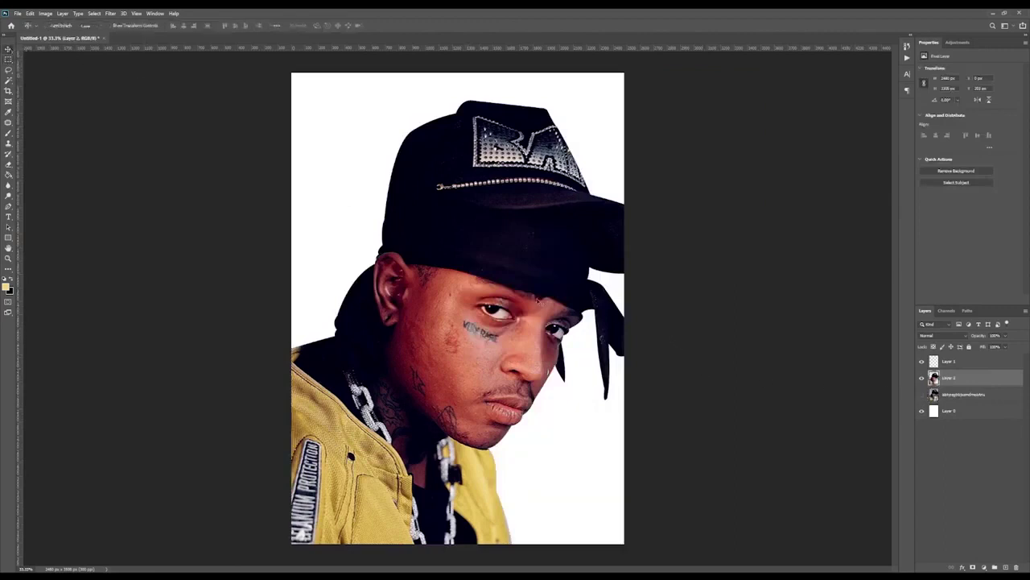
key("ctrl+shift+s")
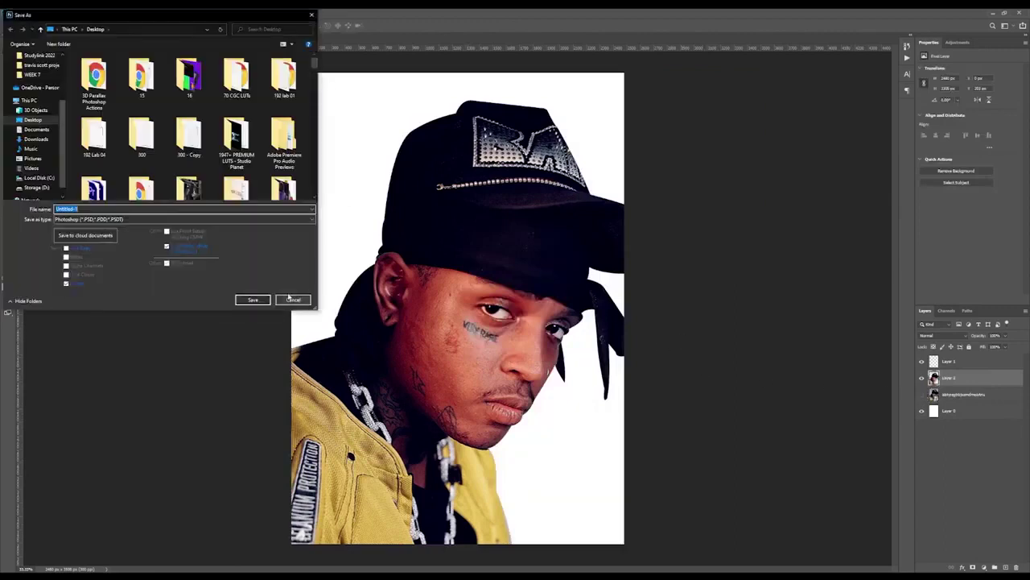
left_click(293, 300)
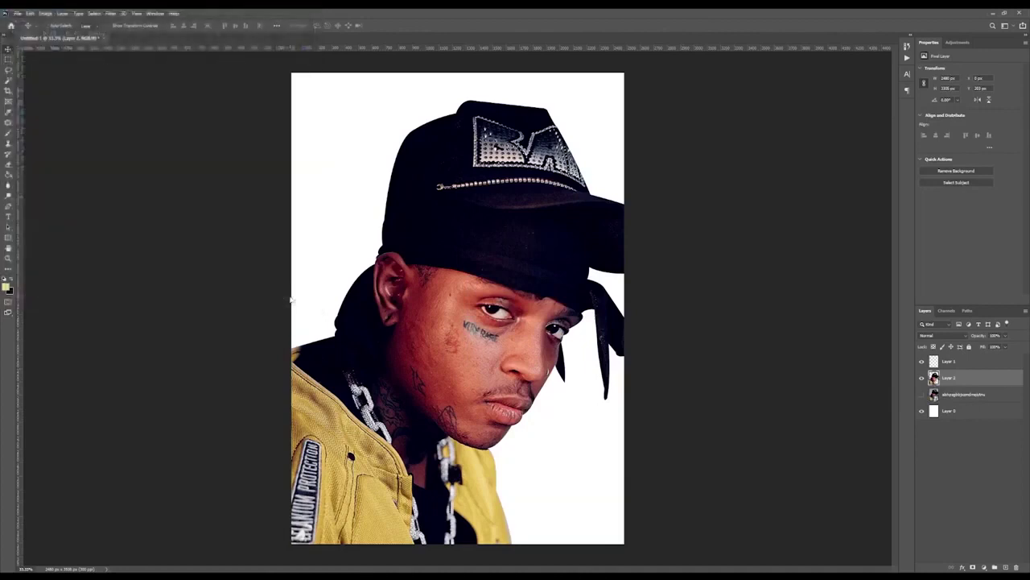
Step: Add a new layer directly above the hidden photo layer and fill it with the pale yellow foreground colour
left_click(987, 394)
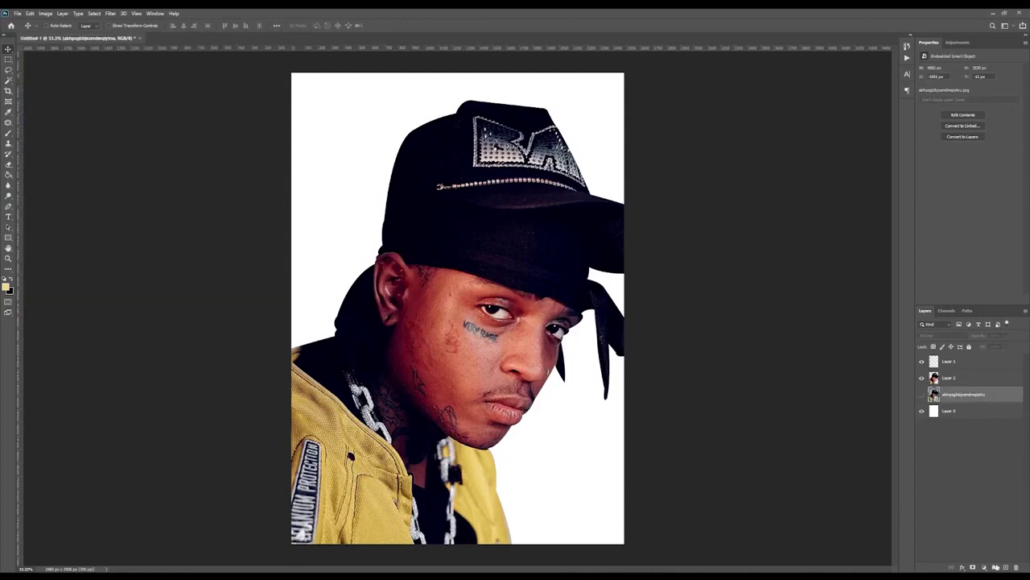
left_click(1005, 567)
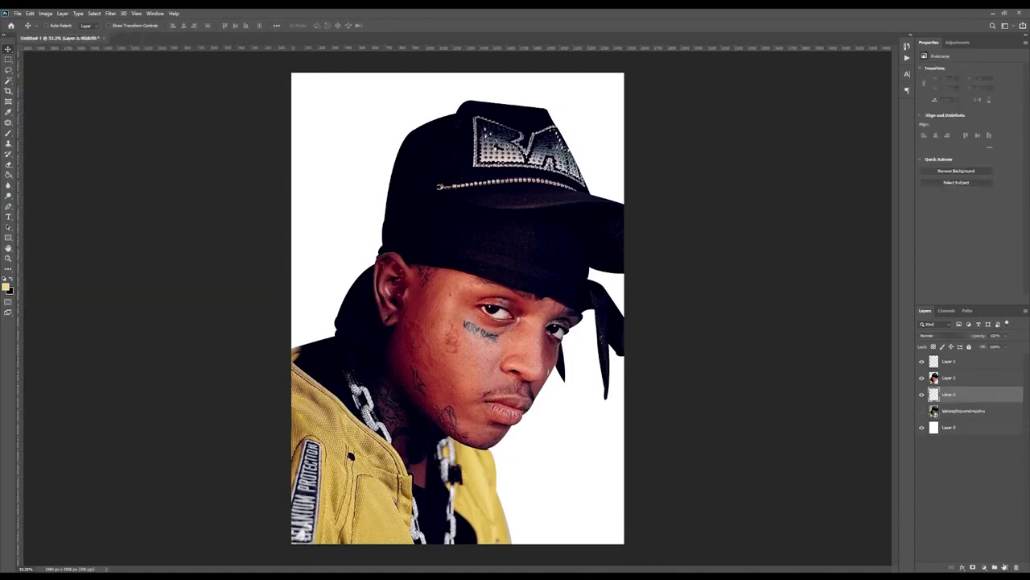
left_click(8, 175)
left_click(7, 286)
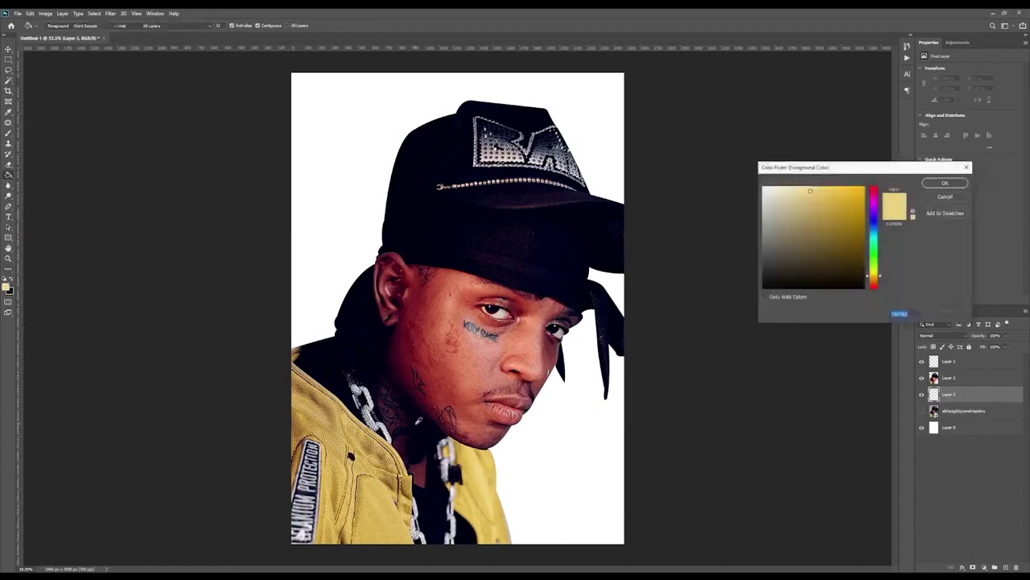
left_click(945, 184)
left_click(618, 145)
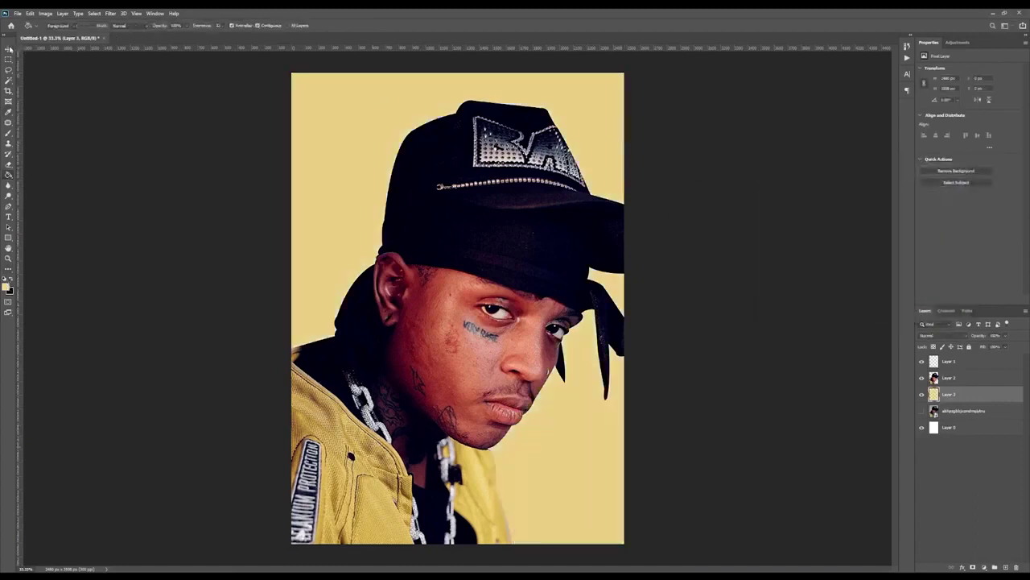
Step: Try recolouring the pale yellow background layer with a Hue/Saturation adjustment
key("ctrl+u")
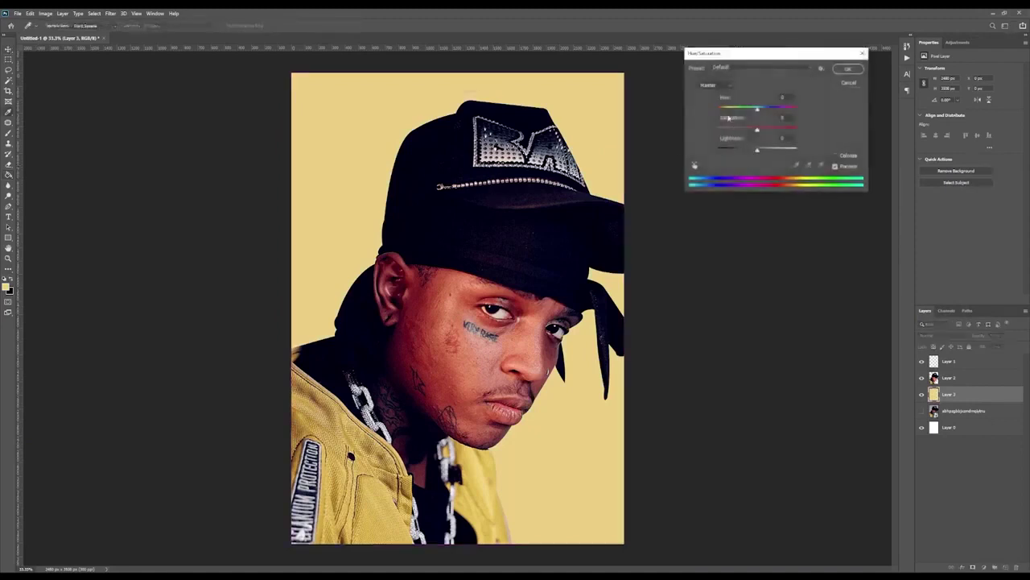
left_click_drag(736, 109, 735, 152)
left_click(843, 86)
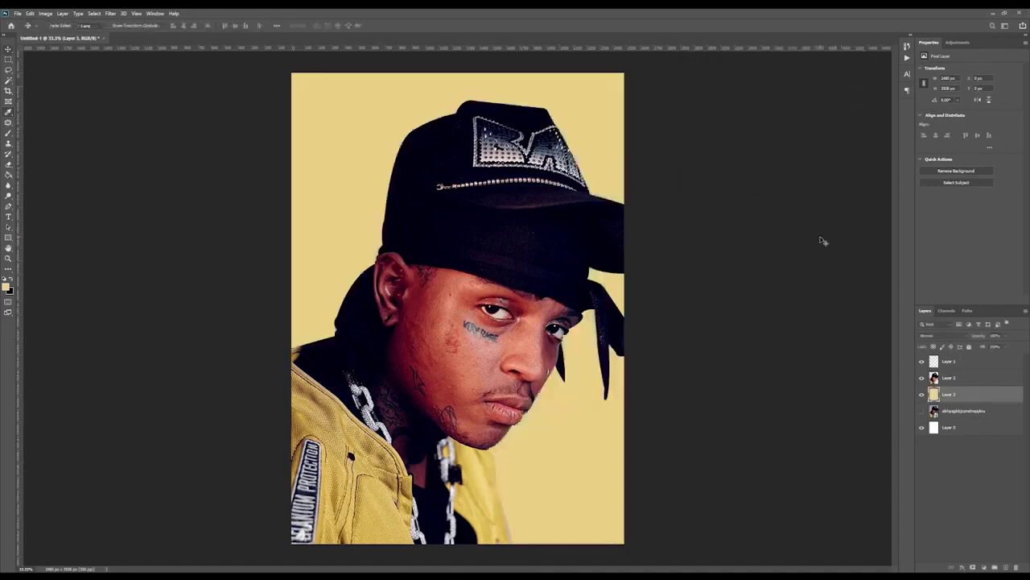
Step: Add a Gradient Map adjustment layer on top of all layers and open its gradient for editing
left_click(966, 368)
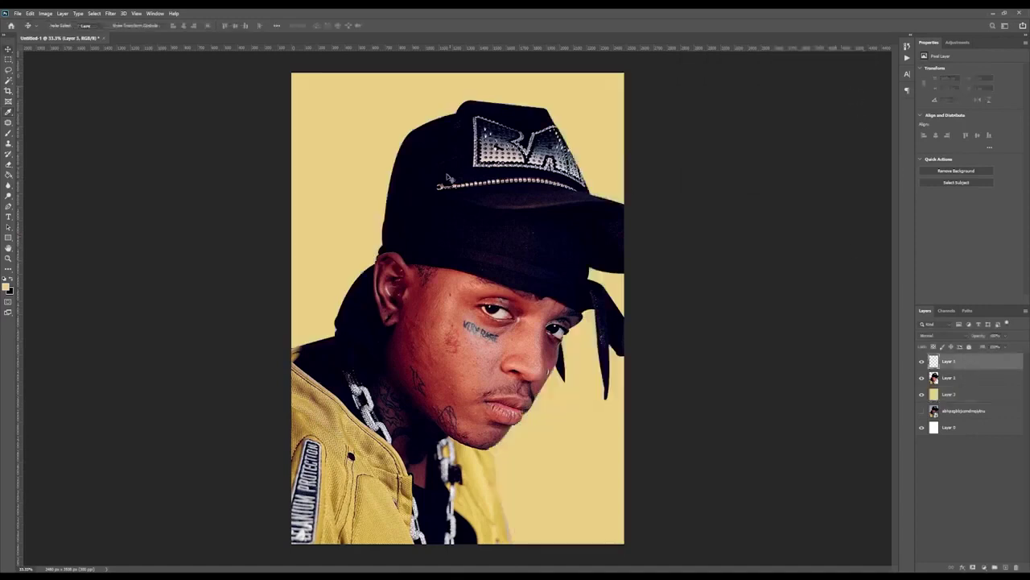
left_click(983, 567)
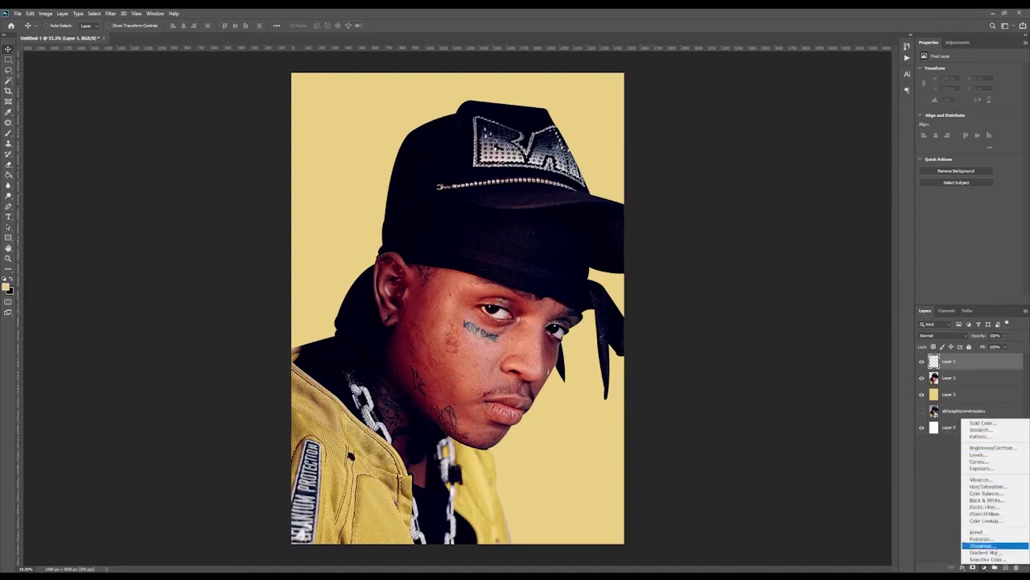
left_click(984, 553)
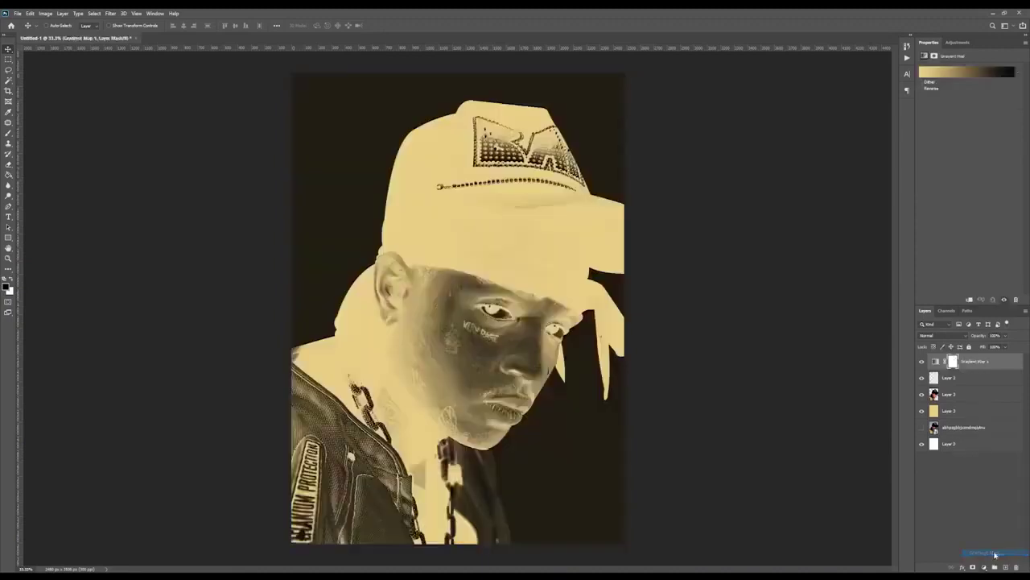
left_click(1016, 72)
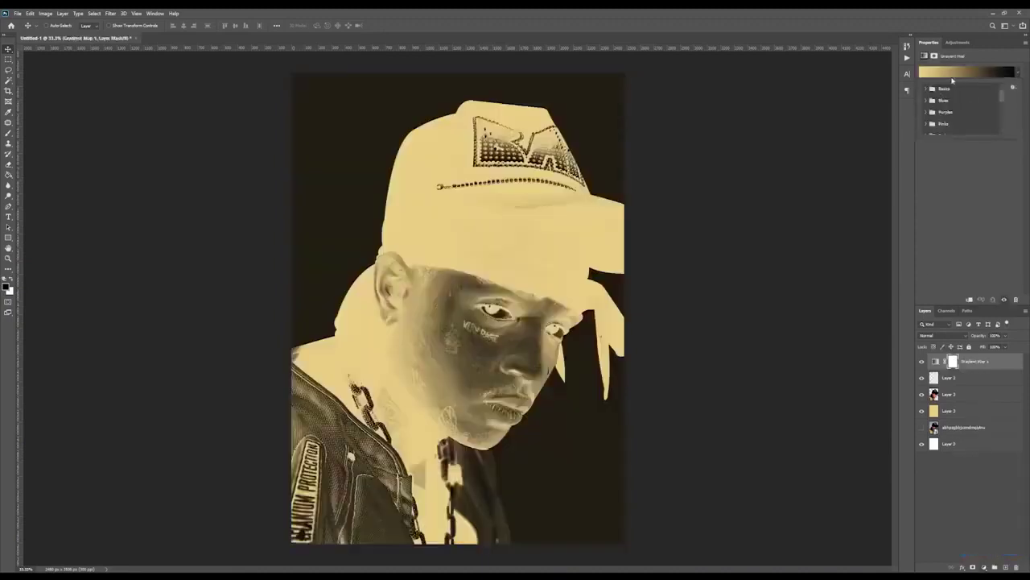
left_click(952, 75)
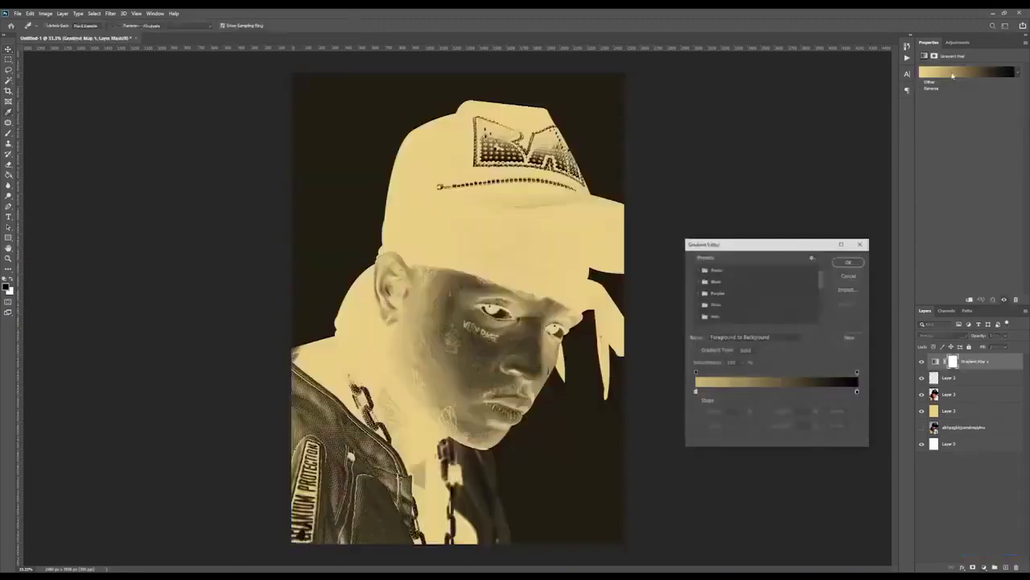
Step: Try a dark grey (252525) for the gradient's yellow starting colour stop
double_click(695, 392)
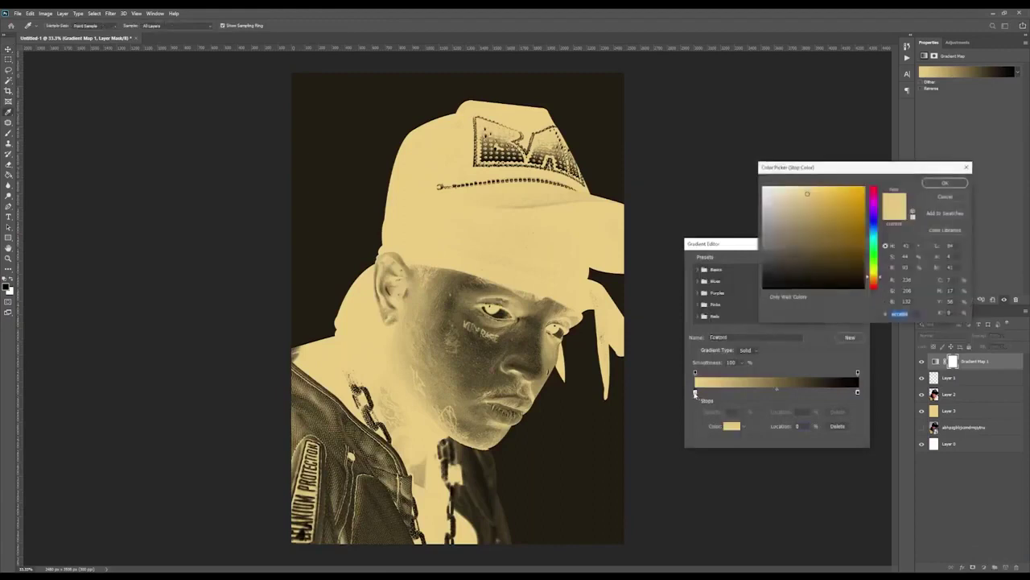
left_click(856, 209)
left_click(878, 155)
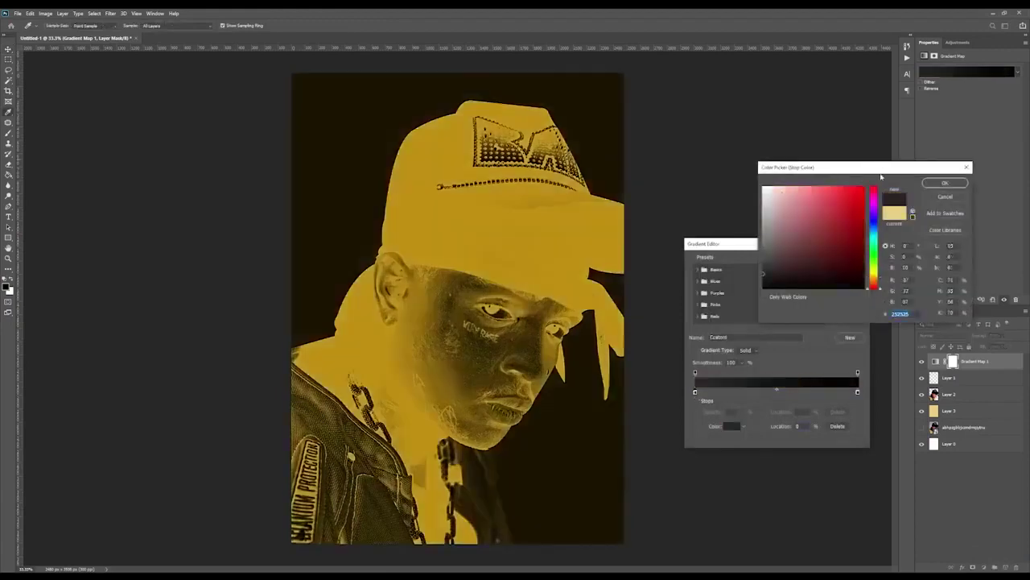
left_click(875, 226)
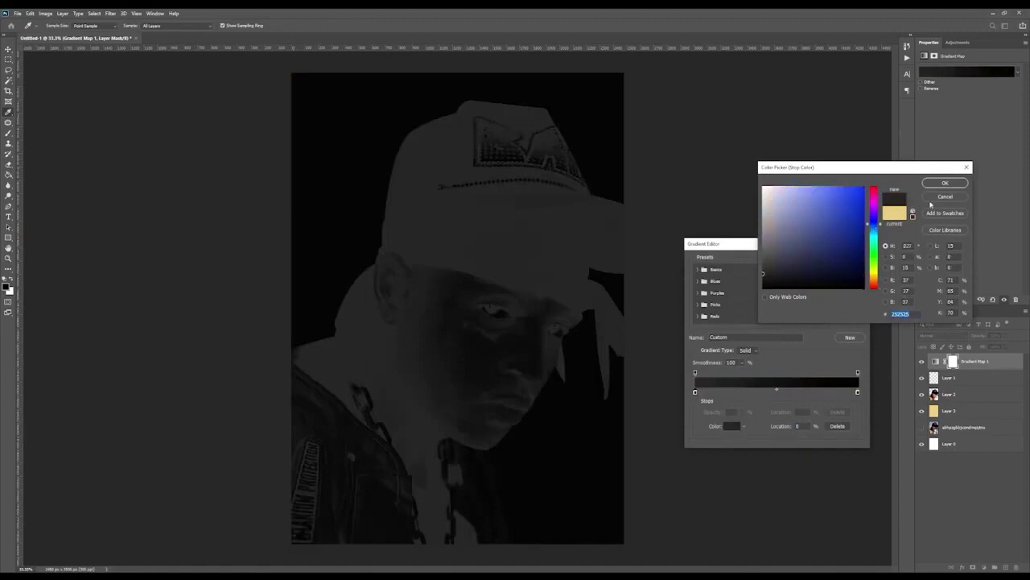
left_click(943, 196)
Step: Try out several presets from the Blues gradient folder and apply the purple-to-turquoise preset Blue_27
left_click(698, 270)
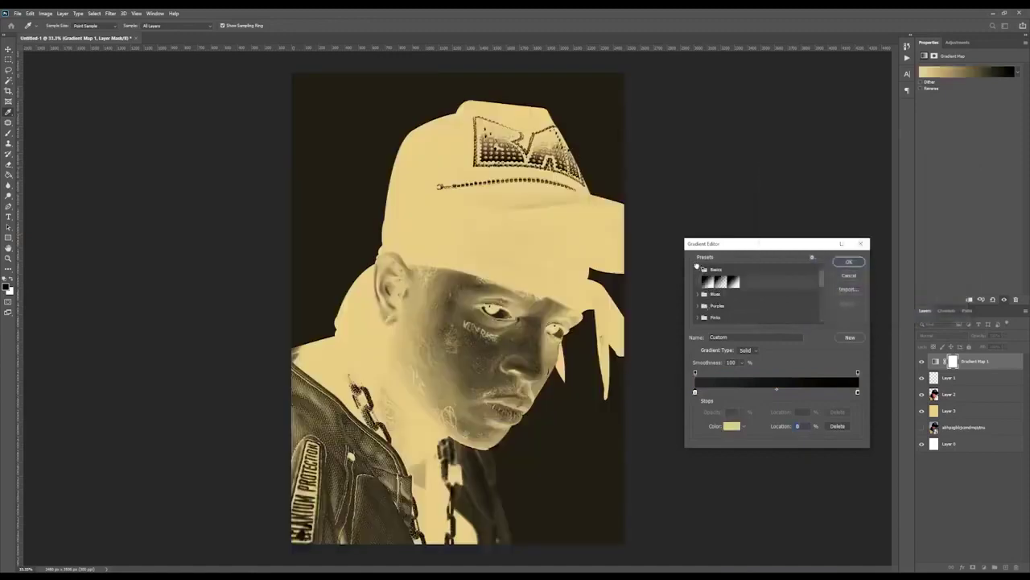
left_click(699, 270)
left_click(700, 280)
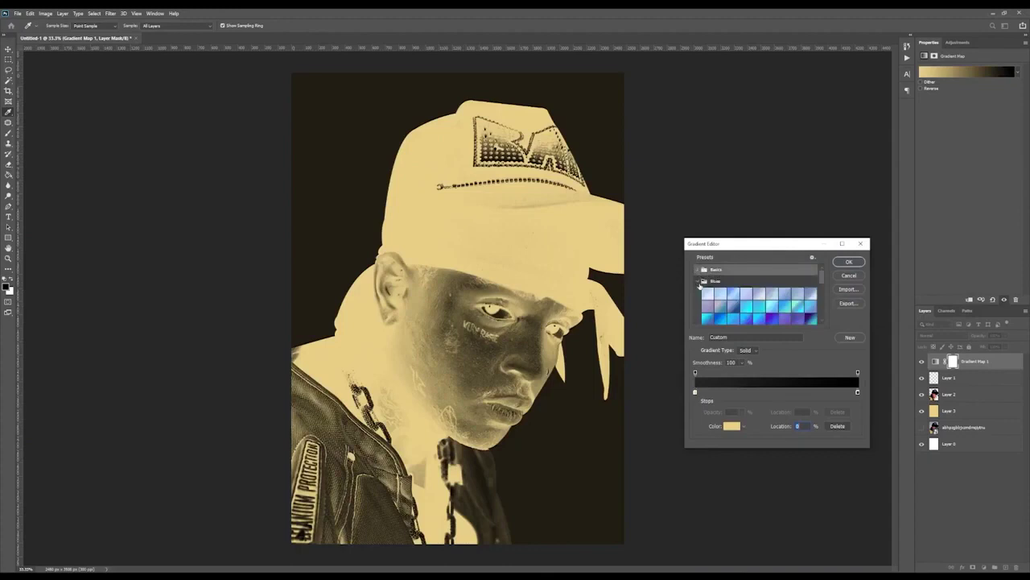
scroll(761, 305, "down", 1)
left_click(747, 299)
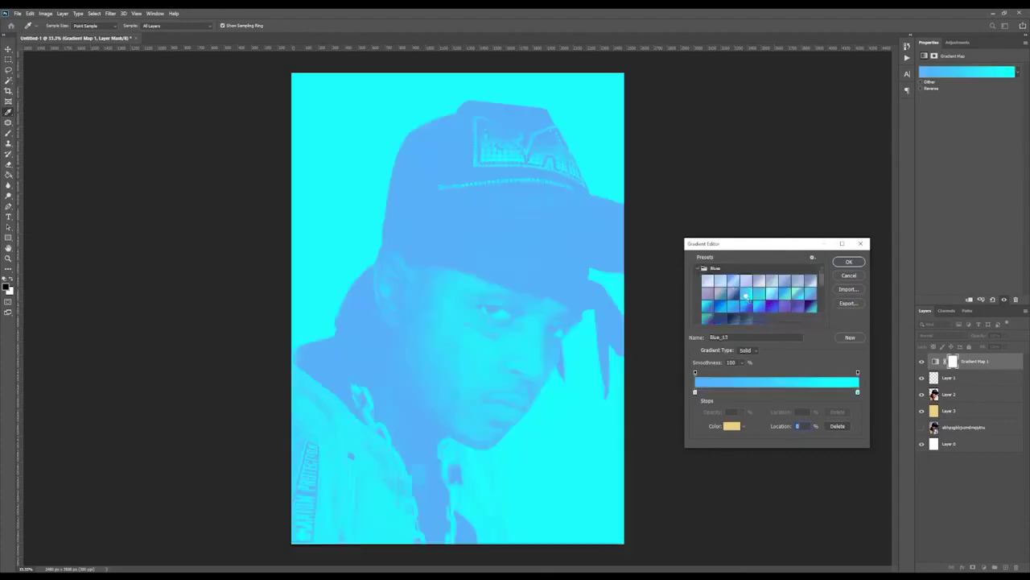
left_click(757, 307)
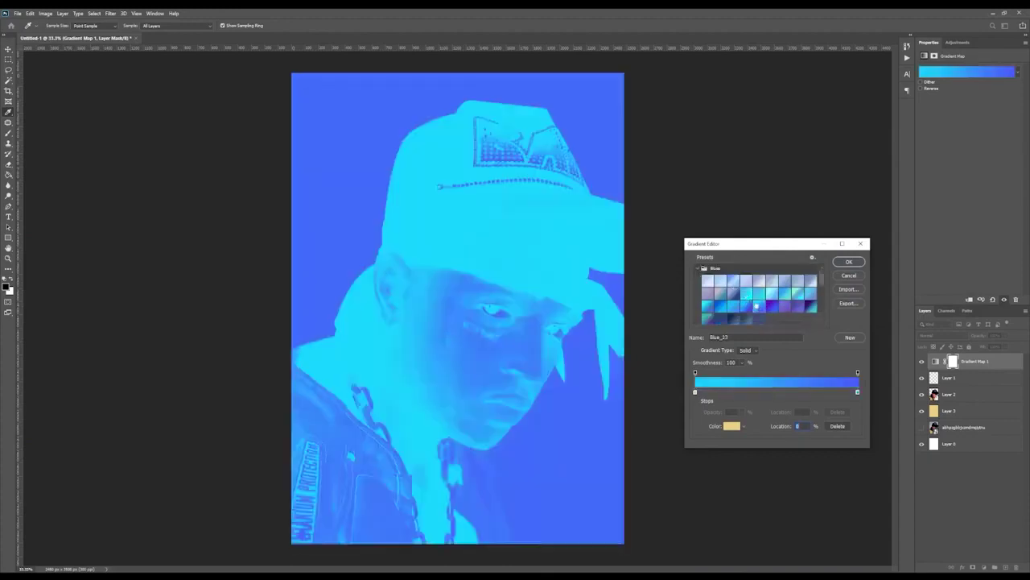
left_click(746, 308)
left_click(734, 309)
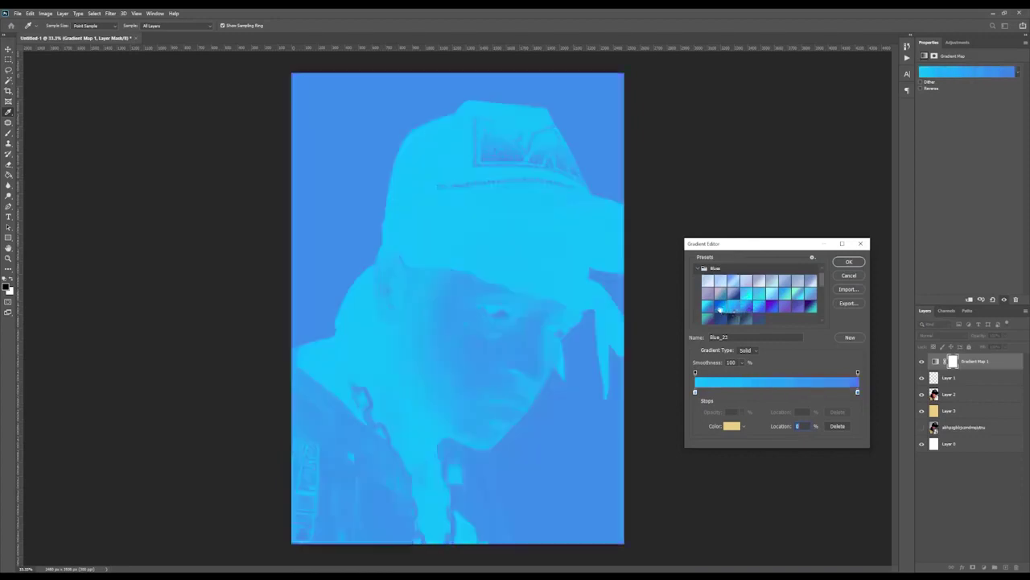
left_click(717, 308)
left_click(705, 310)
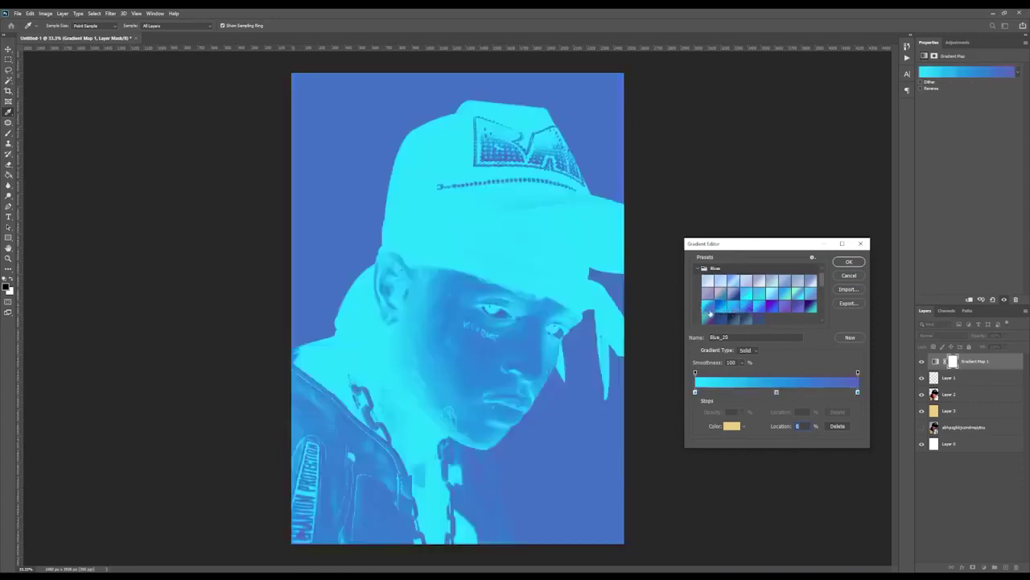
left_click(710, 320)
double_click(728, 321)
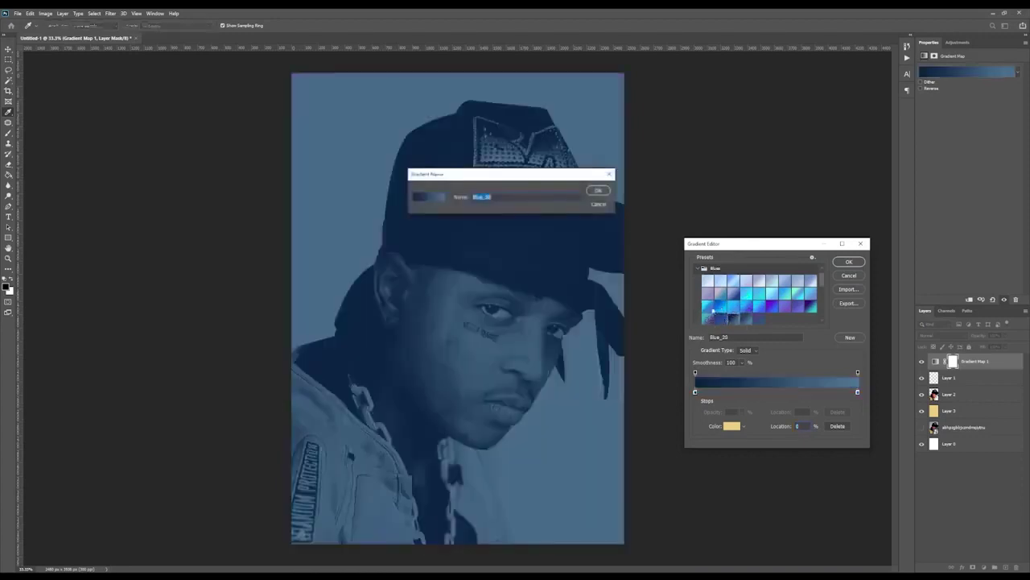
left_click(599, 205)
left_click(808, 307)
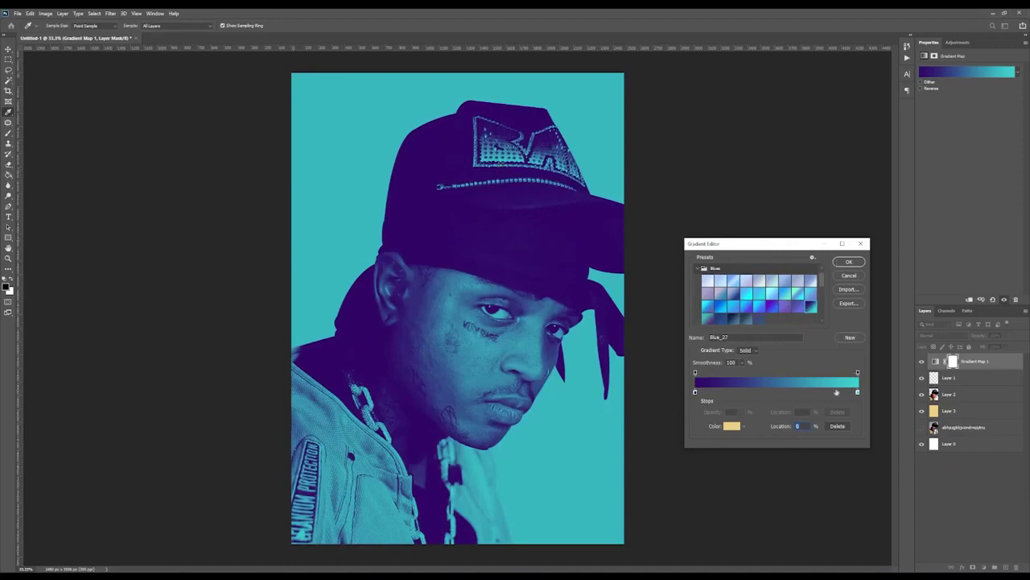
Step: Adjust the gradient's starting colour stop to a deep dark purple
double_click(695, 392)
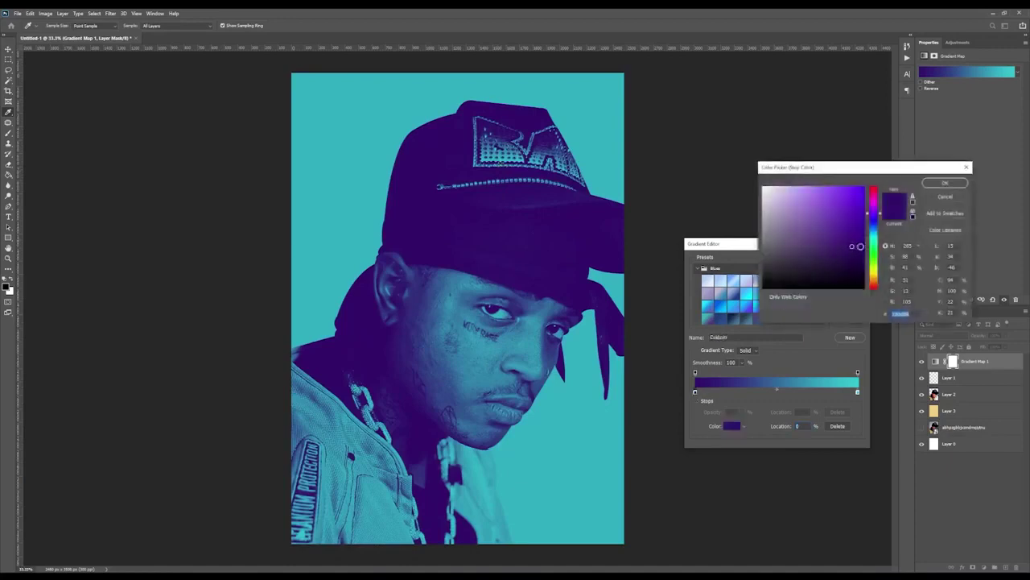
left_click(852, 271)
left_click_drag(852, 271, 850, 251)
left_click(942, 182)
Step: Change the gradient's end colour stop to a brighter, more saturated cyan and apply the edited gradient
double_click(857, 393)
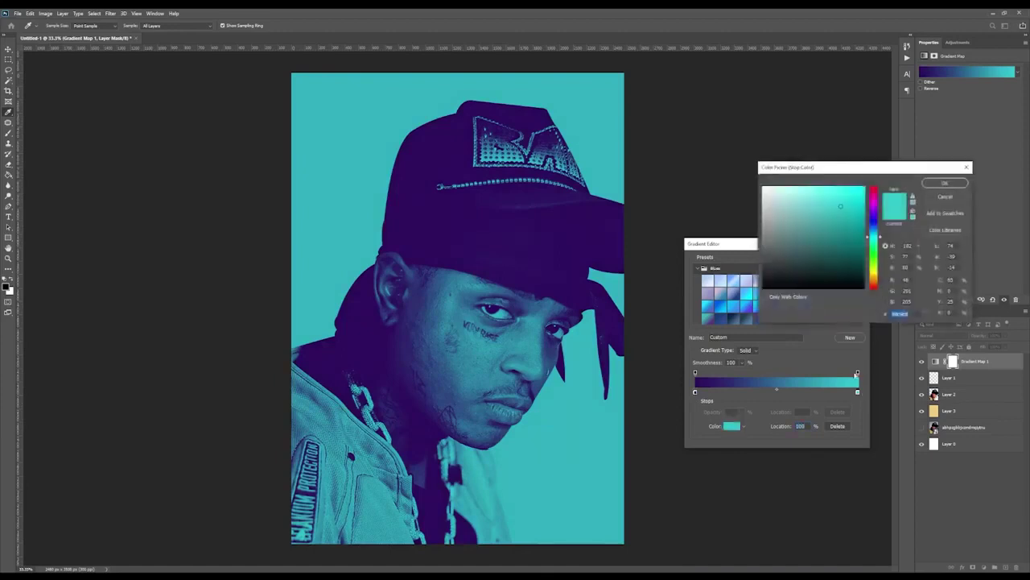
left_click_drag(841, 206, 842, 171)
mouse_move(842, 167)
left_mouse_down()
mouse_move(840, 156)
mouse_move(848, 183)
mouse_move(868, 172)
left_mouse_up()
left_click(848, 185)
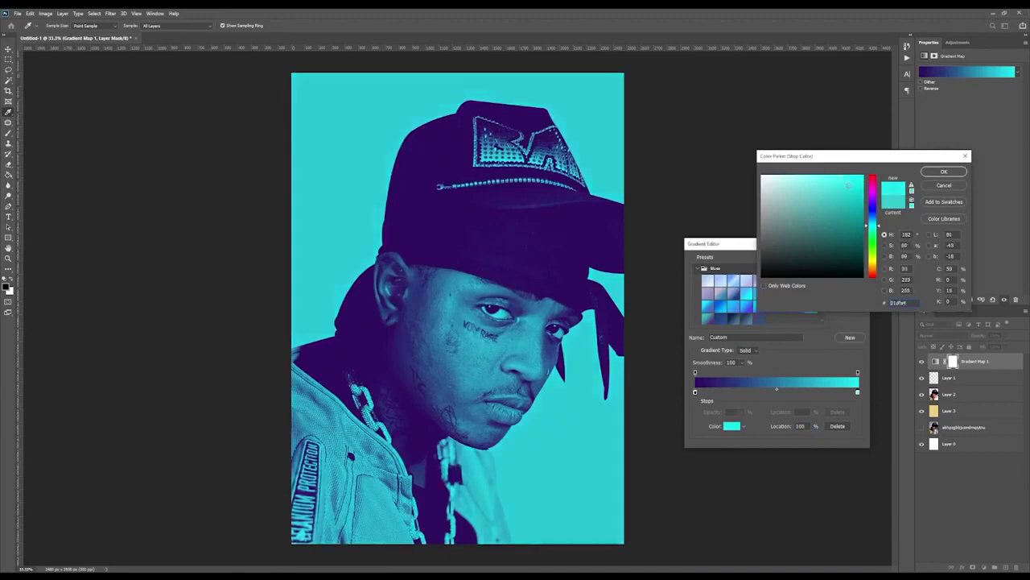
left_click(940, 173)
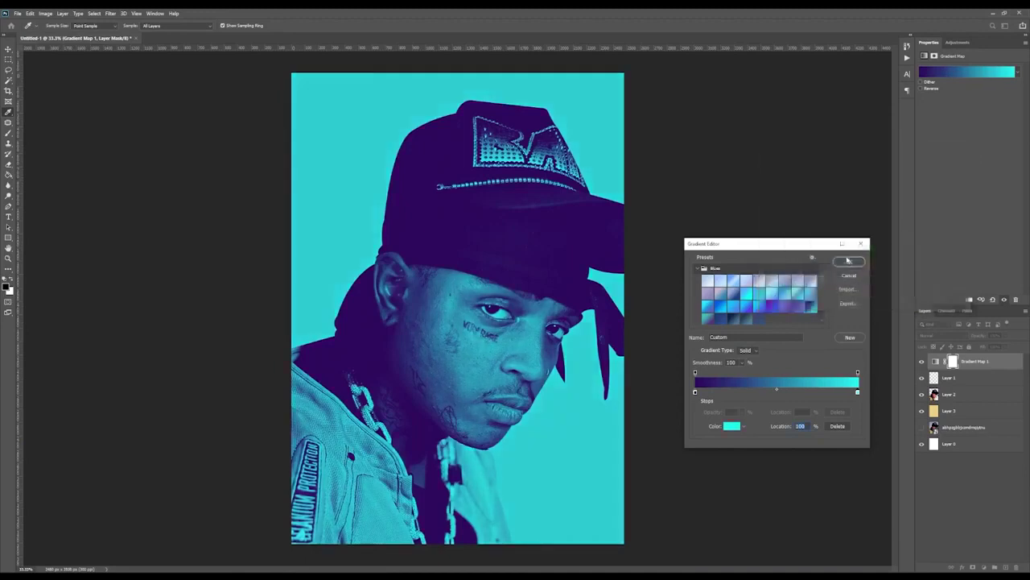
left_click(848, 260)
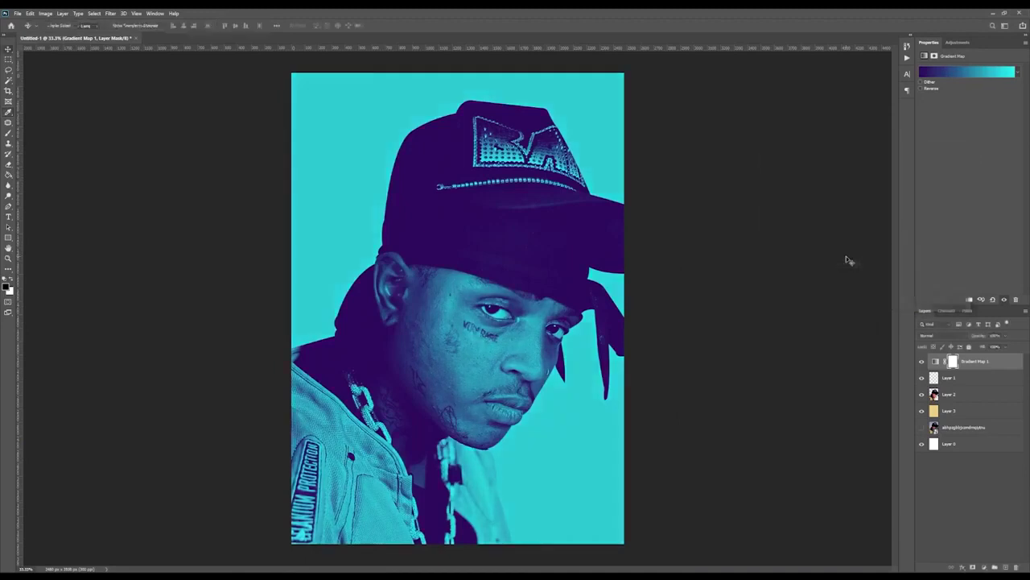
Step: Compare the poster with and without the gradient map by toggling the adjustment layer's visibility
left_click(921, 362)
left_click(922, 362)
left_click(922, 362)
left_click(922, 362)
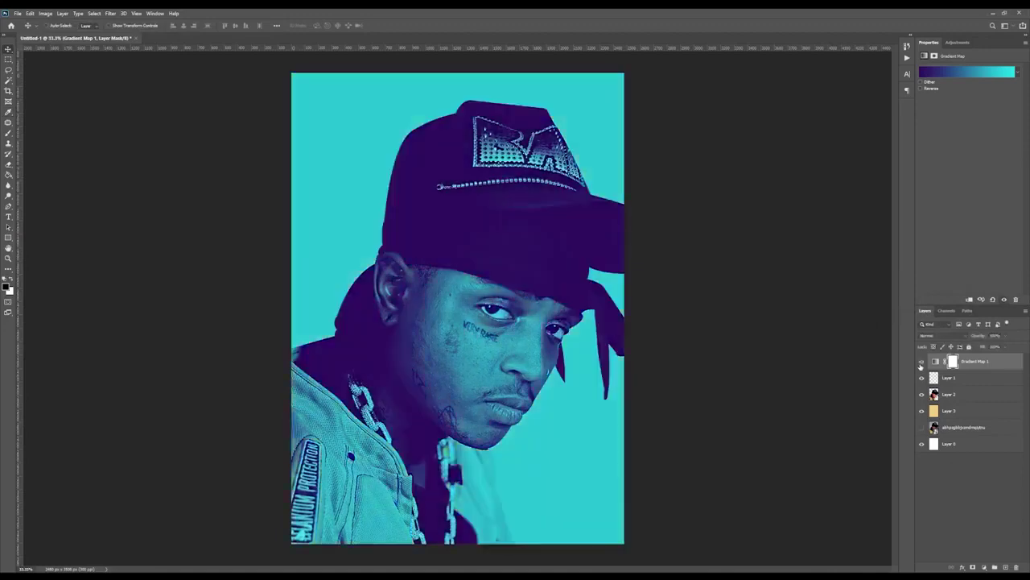
Step: Try several hue shifts on the pale yellow background layer beneath the gradient map
left_click(962, 414)
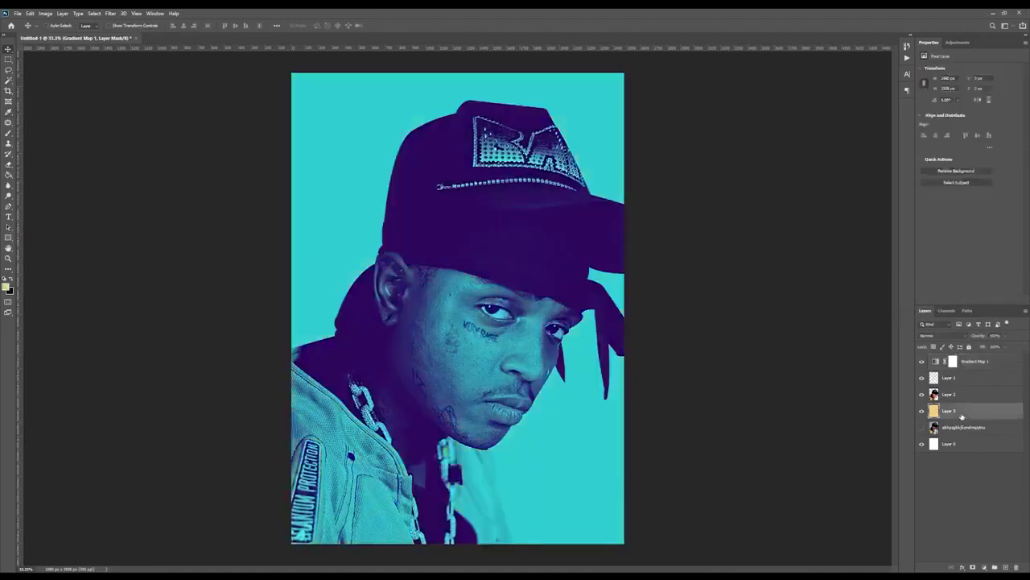
key("ctrl+u")
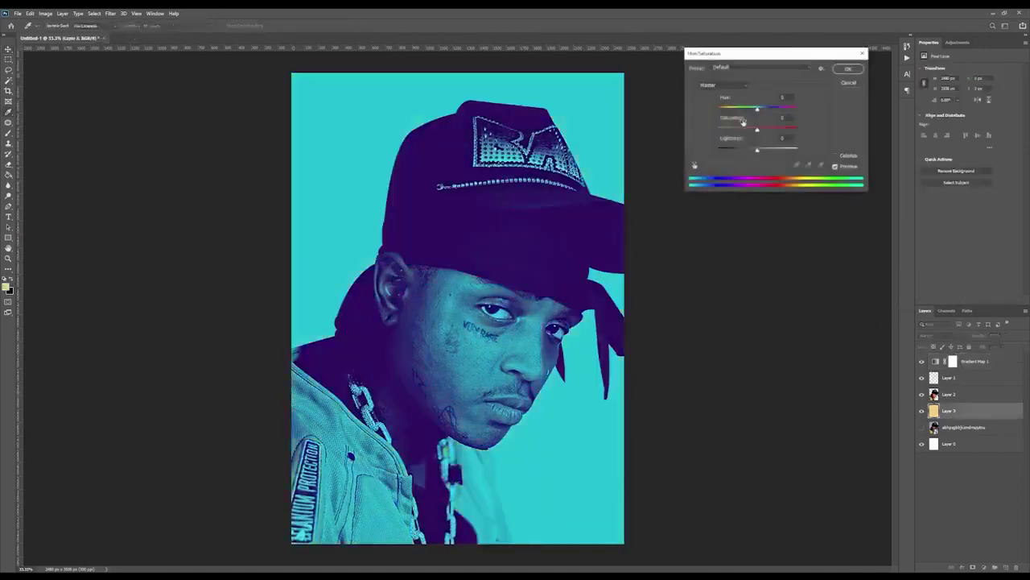
left_click_drag(742, 109, 693, 112)
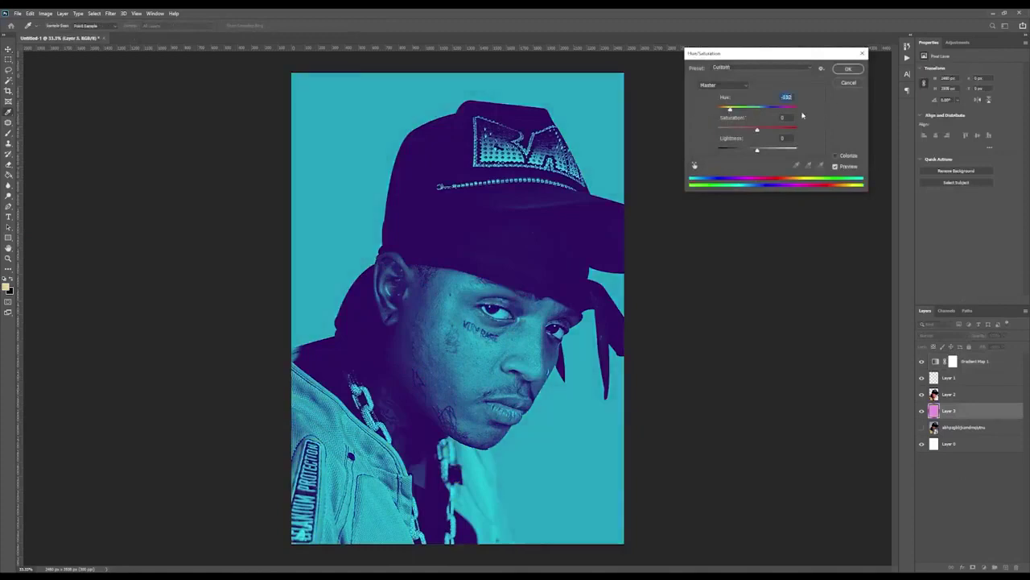
left_click_drag(776, 110, 797, 109)
left_click(783, 109)
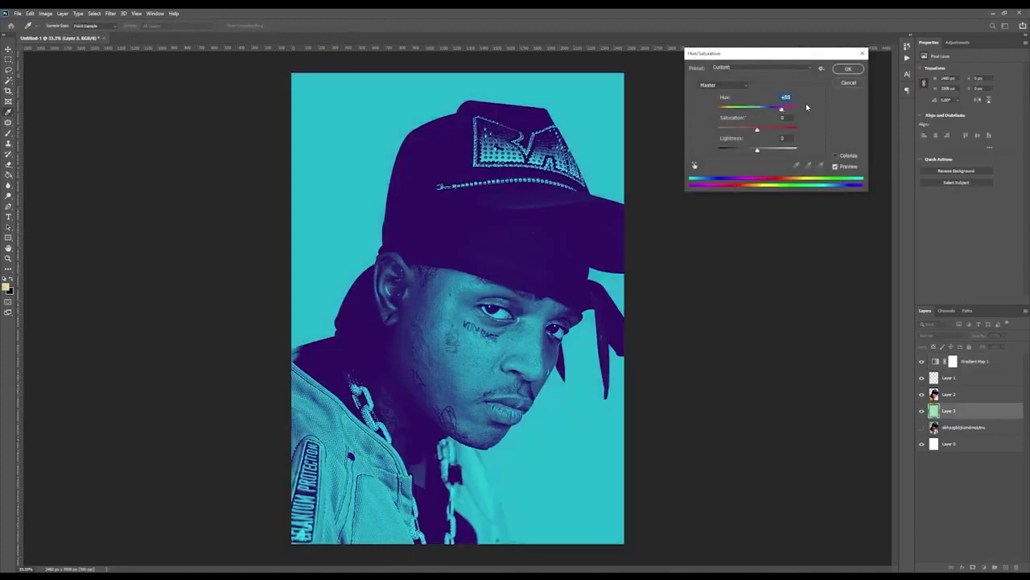
left_click(858, 89)
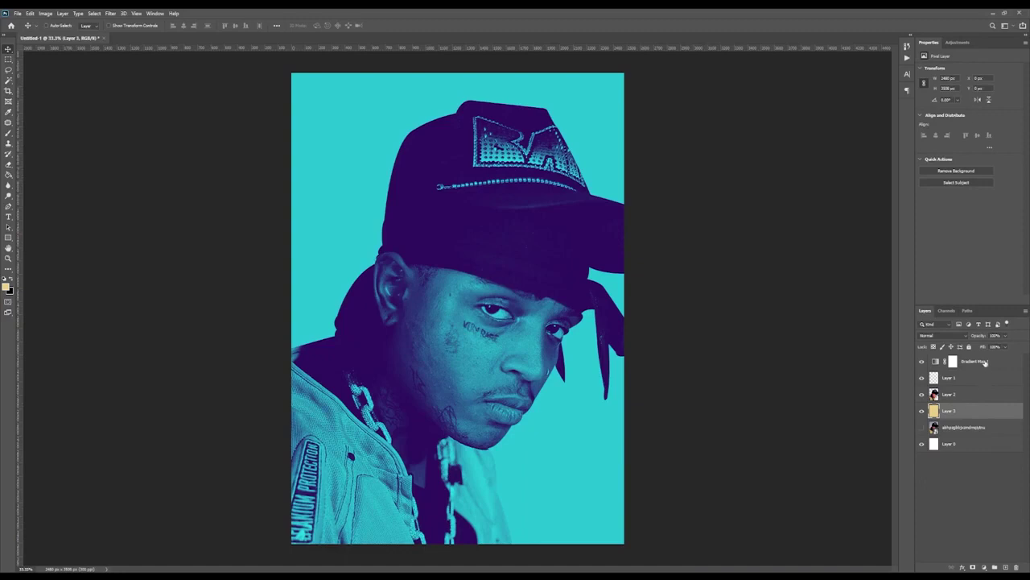
Step: Duplicate the gradient map adjustment layer and apply the Pink_04 preset gradient to the copy
left_click(984, 363)
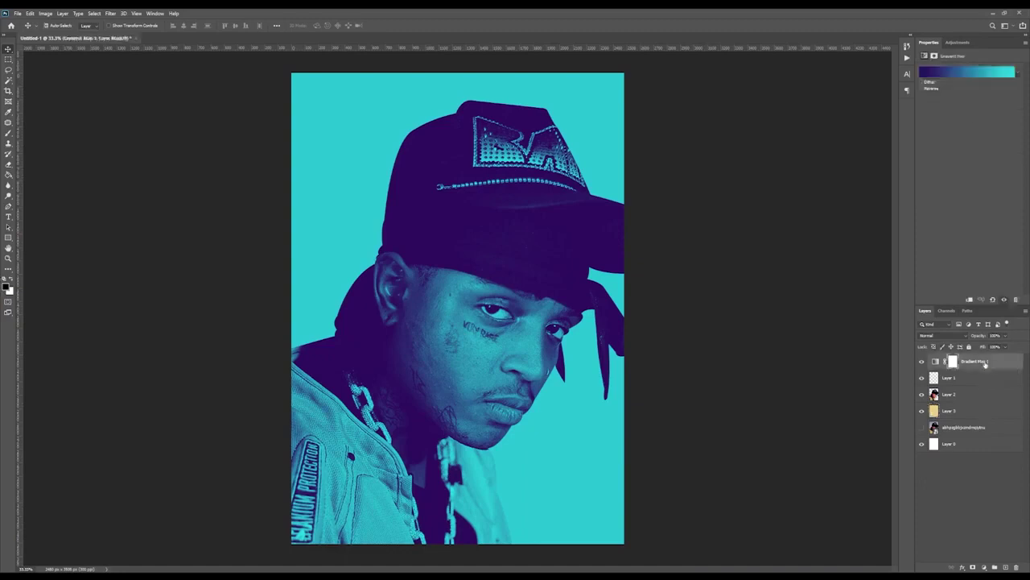
key("ctrl+j")
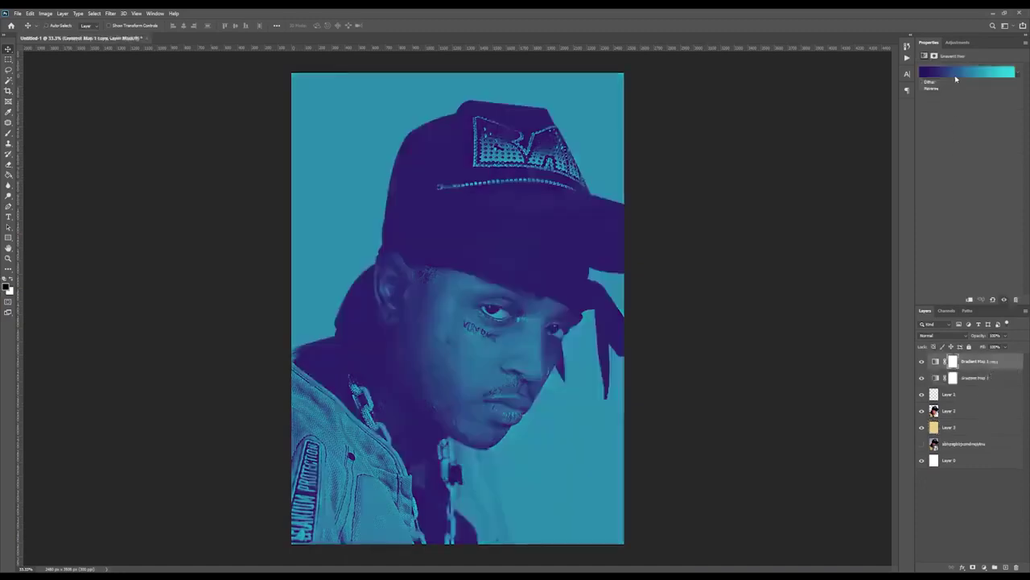
left_click(956, 75)
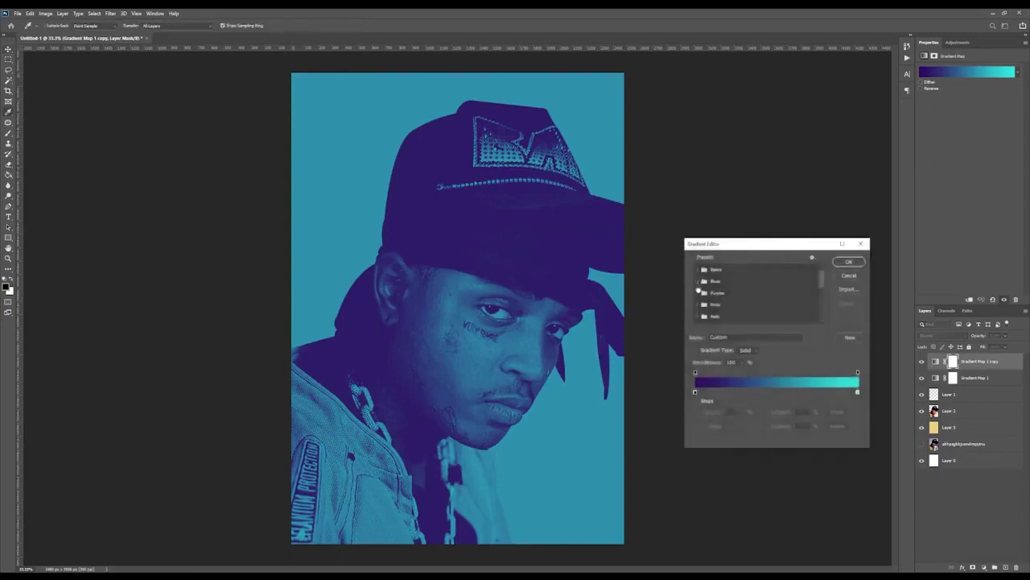
left_click(709, 293)
left_click(697, 304)
left_click(747, 316)
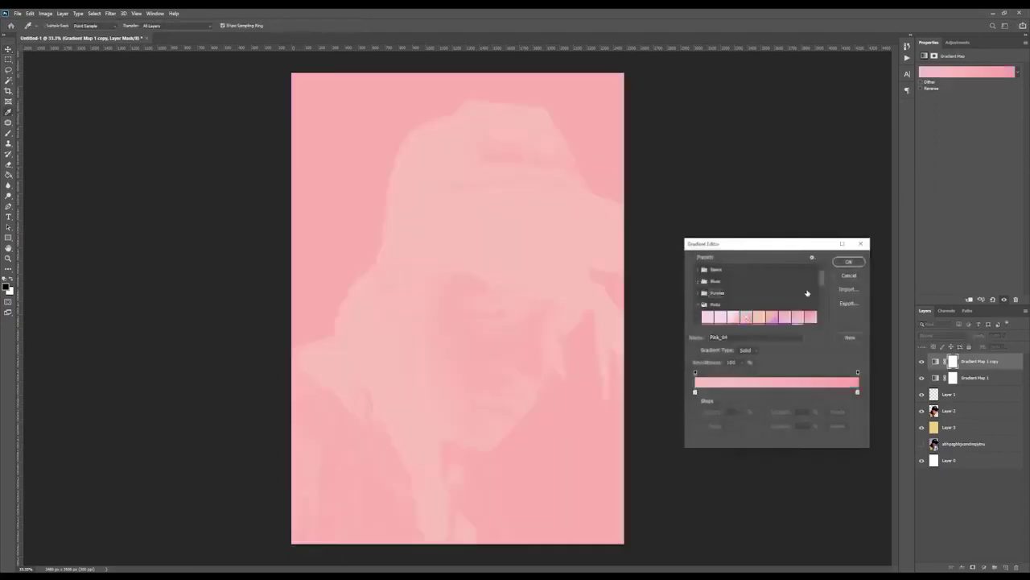
left_click(842, 263)
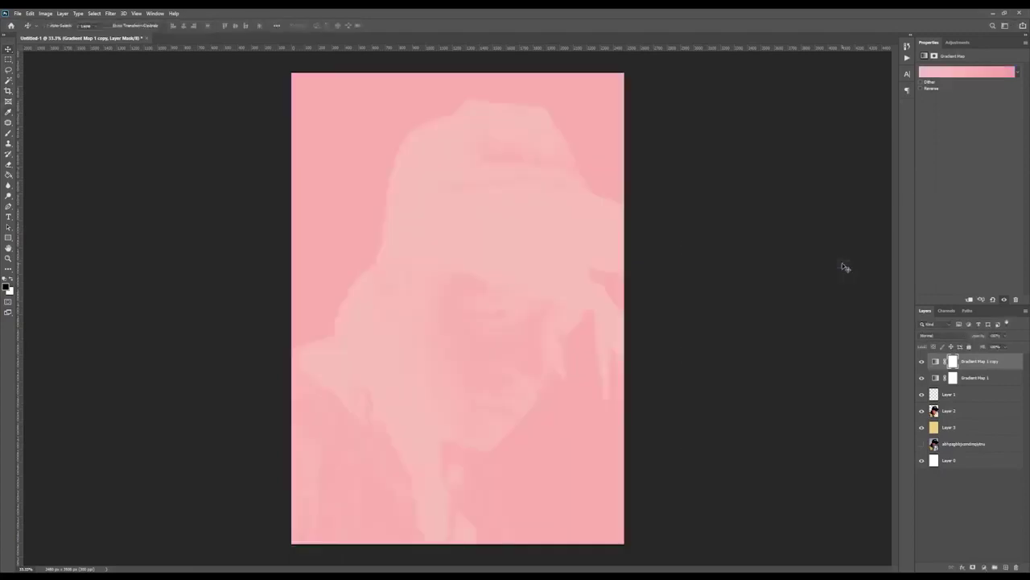
Step: Mask the copied gradient map so its pink covers only a horizontal band across the cap, and hide that layer
left_click(972, 566)
left_click(8, 60)
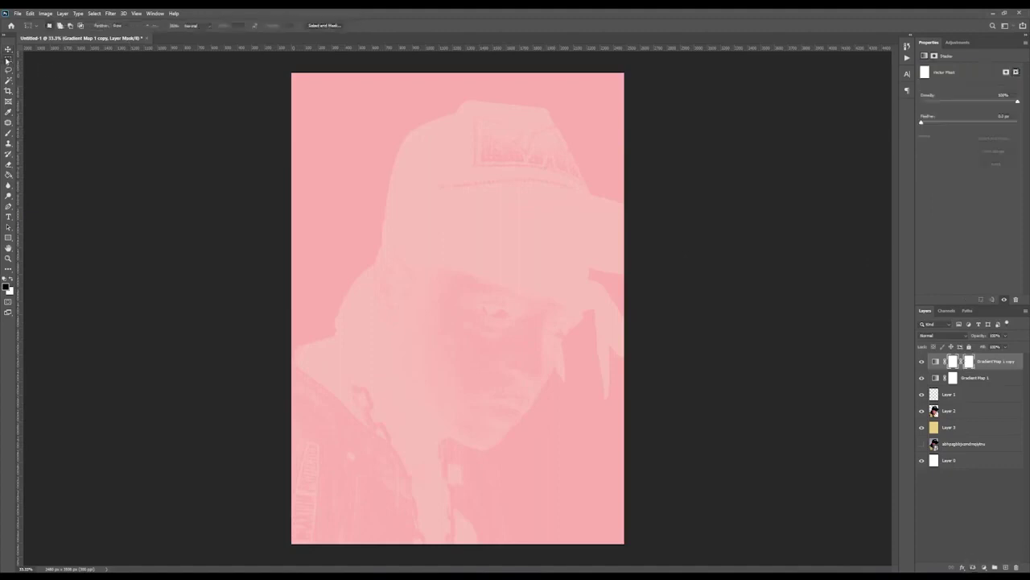
left_click_drag(279, 163, 669, 206)
key("g")
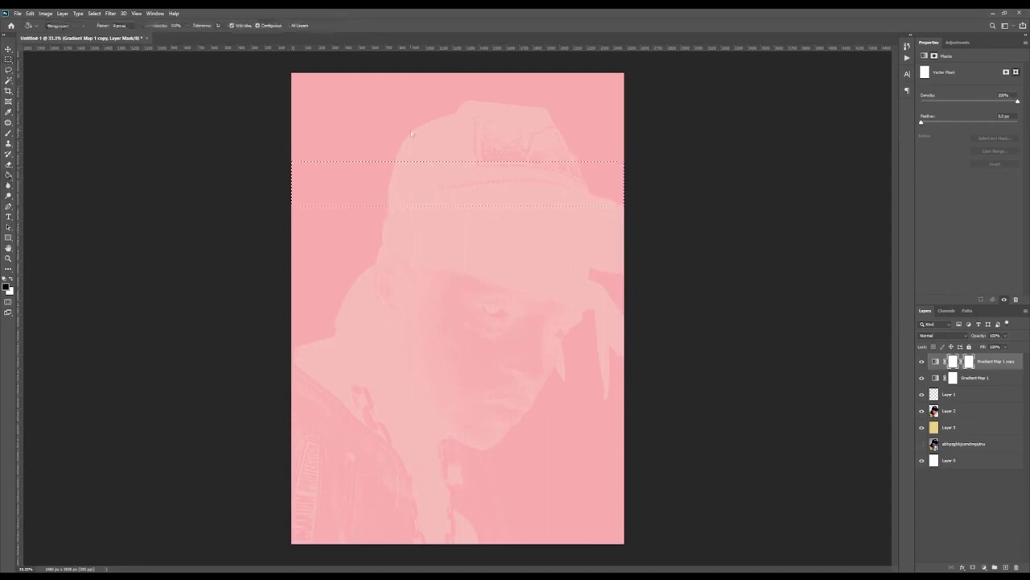
left_click(400, 179)
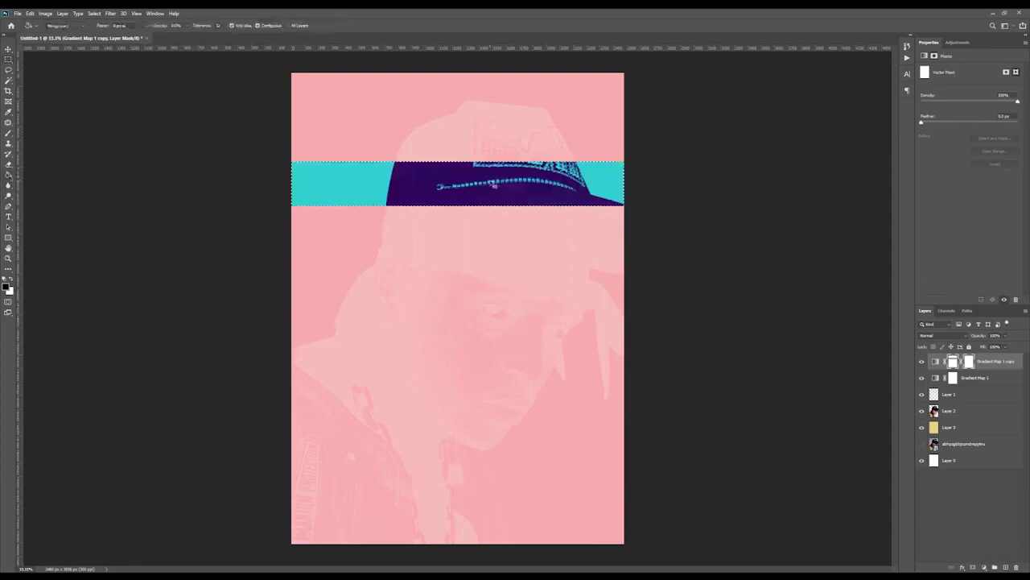
key("ctrl+z")
key("ctrl+shift+i")
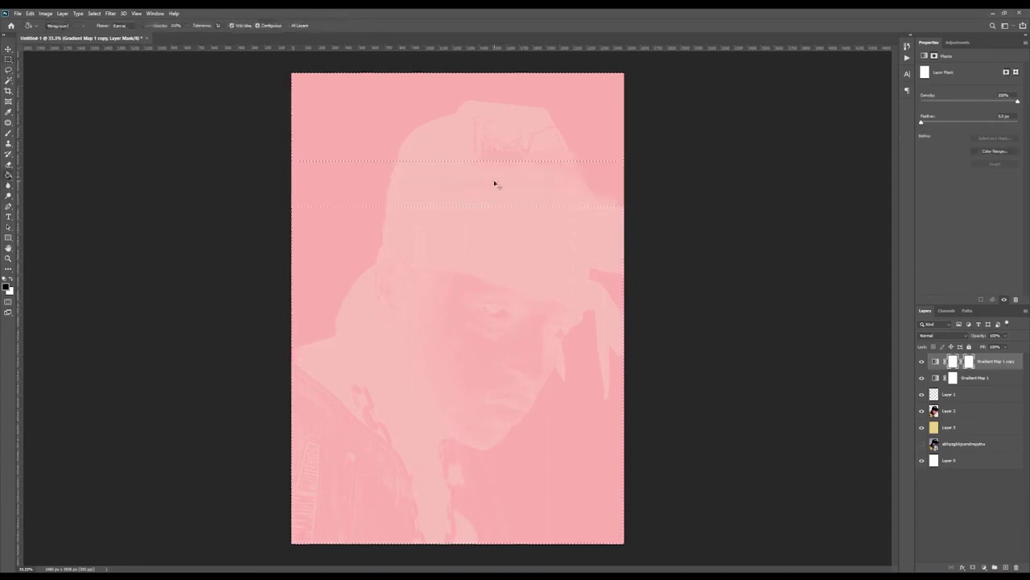
left_click(528, 142)
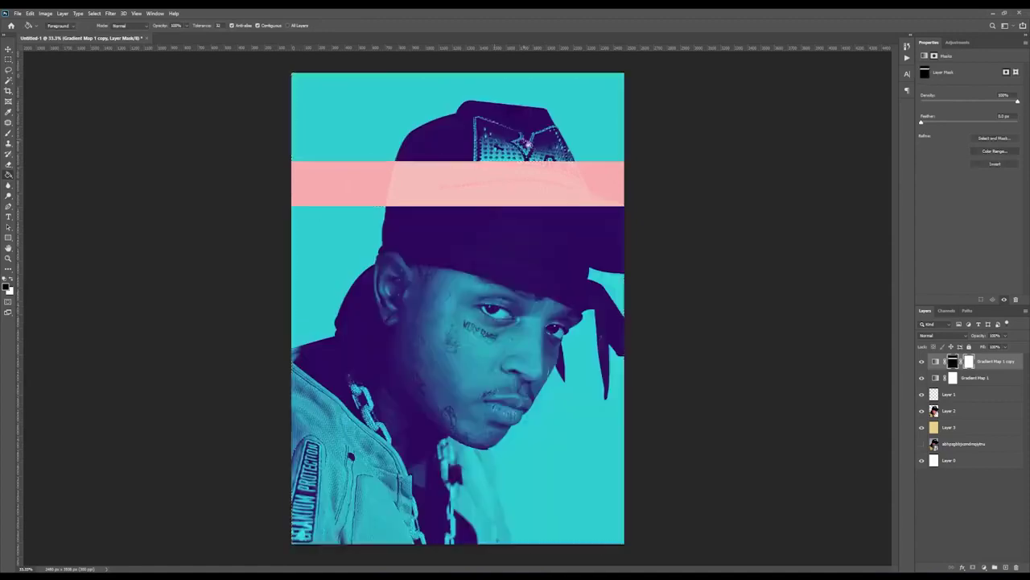
left_click(8, 49)
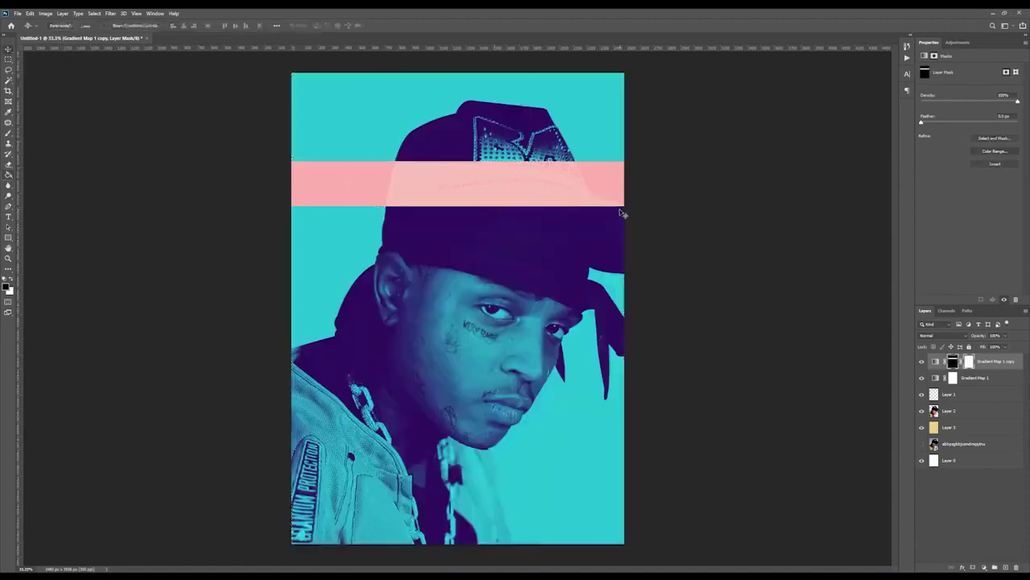
mouse_move(621, 211)
left_mouse_down()
mouse_move(636, 370)
mouse_move(610, 325)
mouse_move(610, 288)
mouse_move(605, 317)
mouse_move(618, 342)
mouse_move(609, 339)
mouse_move(613, 188)
mouse_move(618, 207)
left_mouse_up()
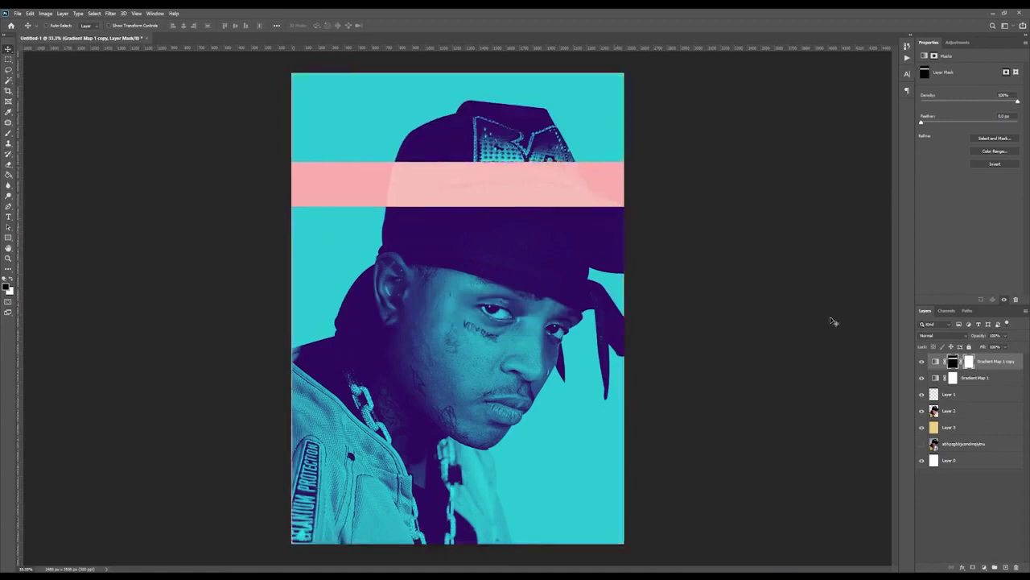
left_click(923, 362)
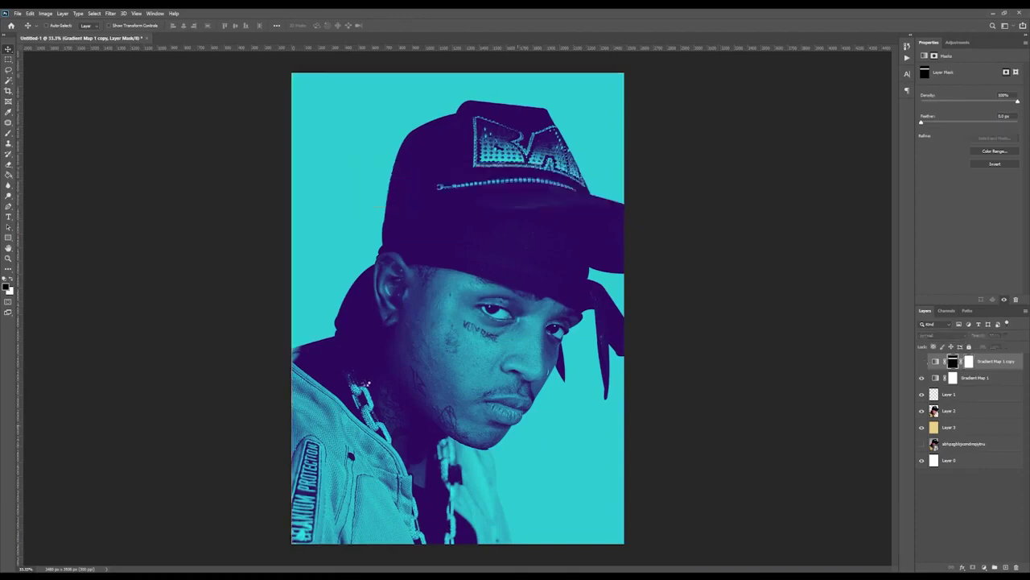
Step: Add the white text SKI MASK, enlarge it to nearly the poster's full width and place it below the man's chin
key("t")
left_click(363, 378)
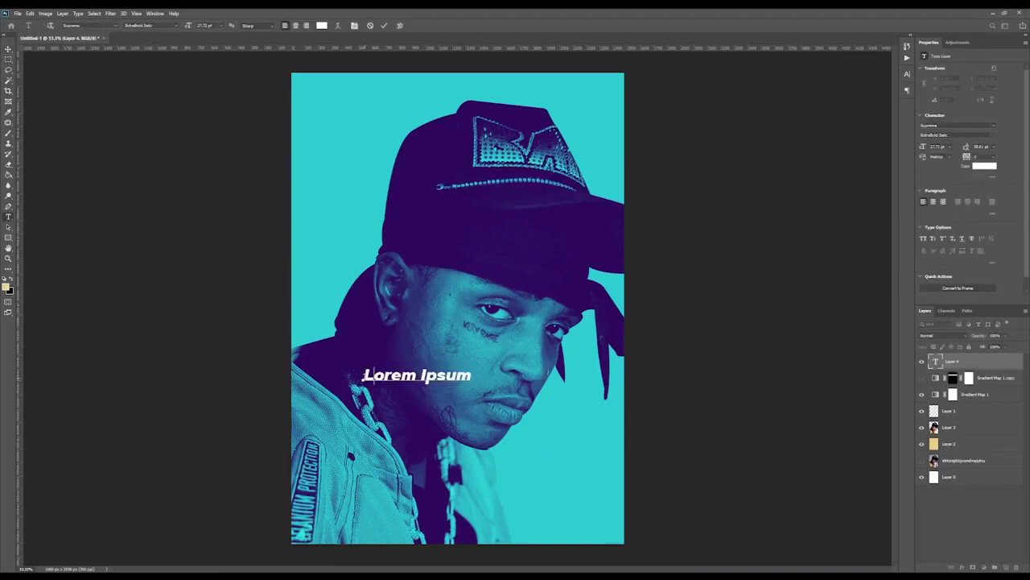
type("SKI MASK")
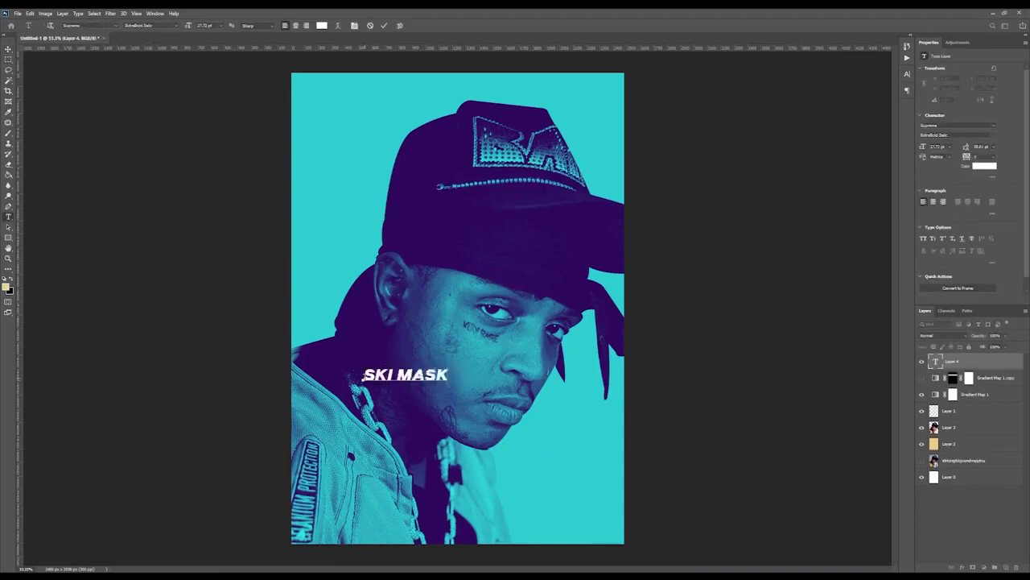
left_click(9, 52)
key("ctrl+t")
left_click_drag(448, 382, 687, 456)
key("Return")
left_click_drag(568, 396, 514, 446)
Step: Duplicate the SKI MASK text, move the copy below the original and change its wording to THE SLUMP GOD
key("ctrl+j")
left_click_drag(487, 390, 486, 447)
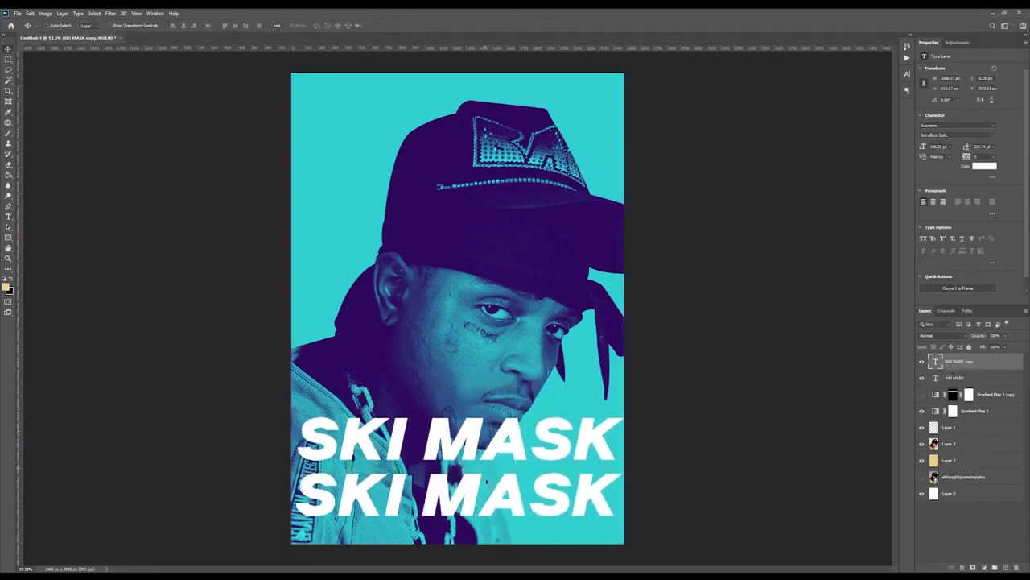
double_click(499, 491)
type("THE")
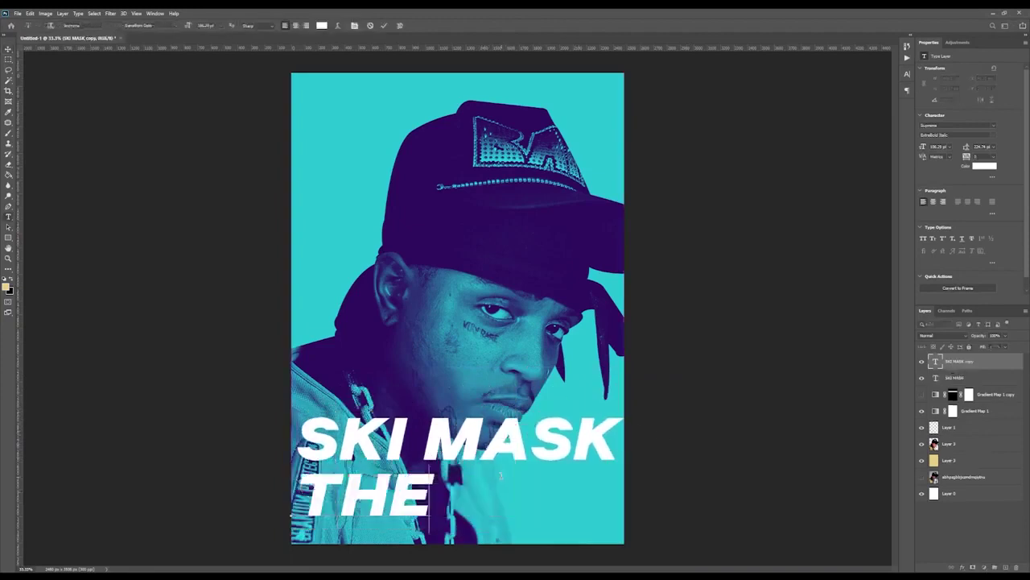
type(" SLUMP GOD")
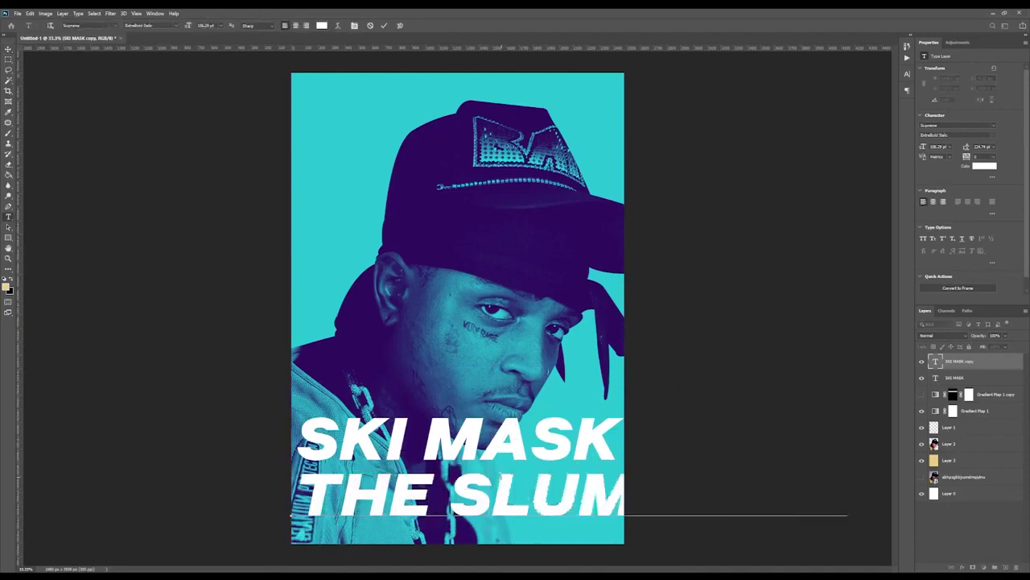
Step: Set the font size of the THE SLUMP GOD line to 60 pt
key("ctrl+a")
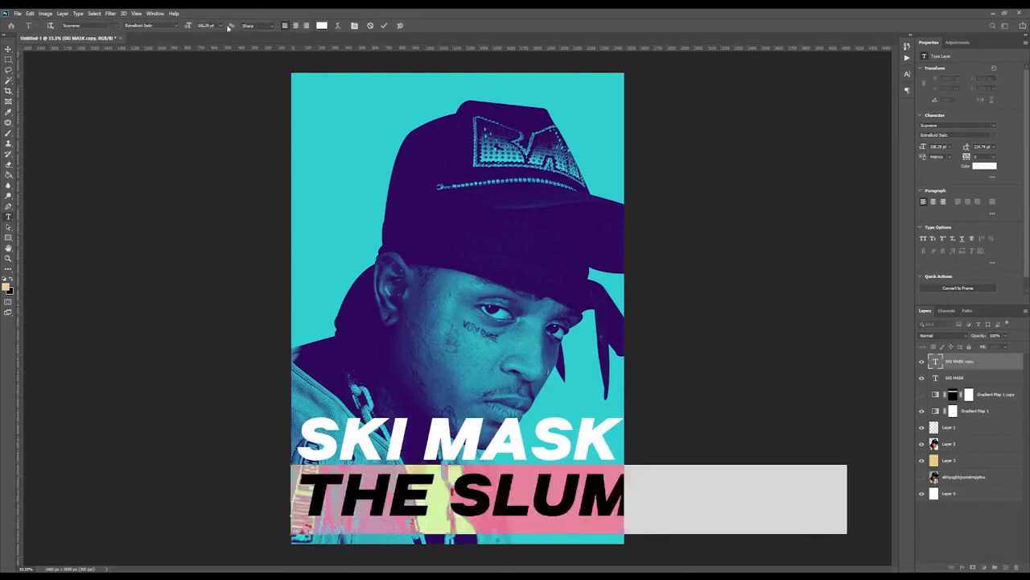
left_click(219, 25)
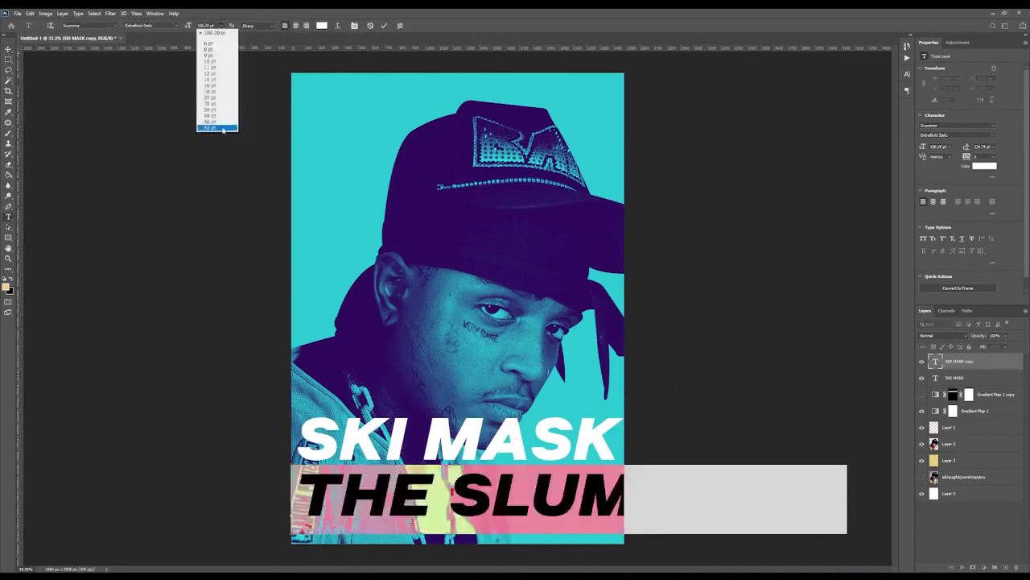
left_click(221, 129)
left_click(222, 26)
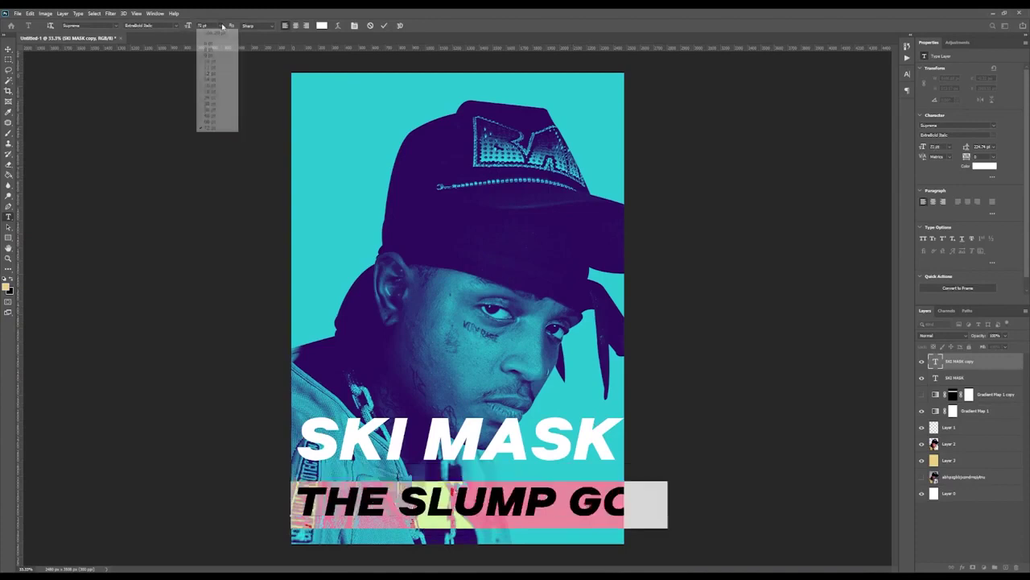
left_click(219, 120)
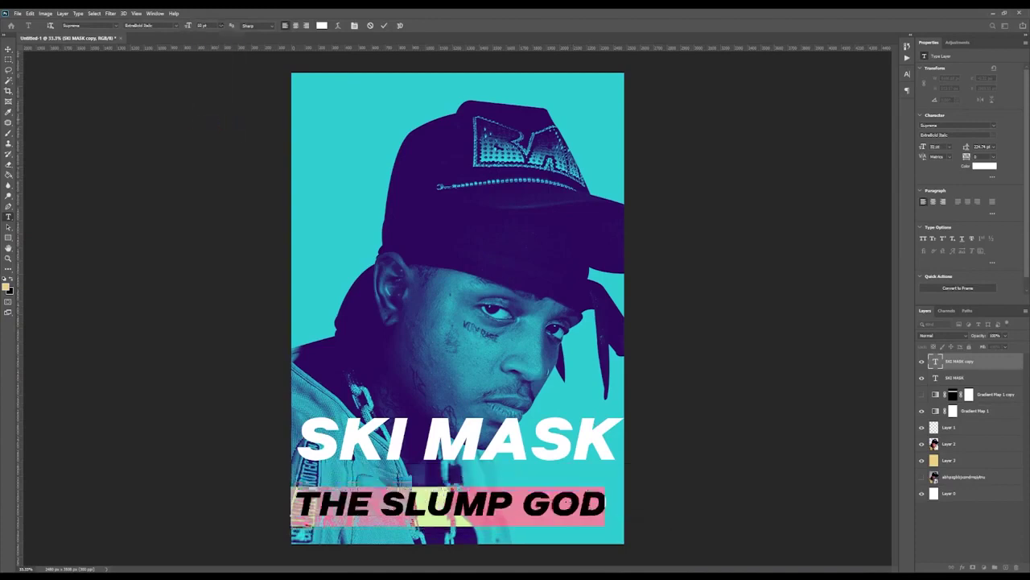
Step: Place THE SLUMP GOD directly beneath SKI MASK and shift both title lines lower on the poster
left_click(10, 50)
left_click_drag(424, 256, 438, 231)
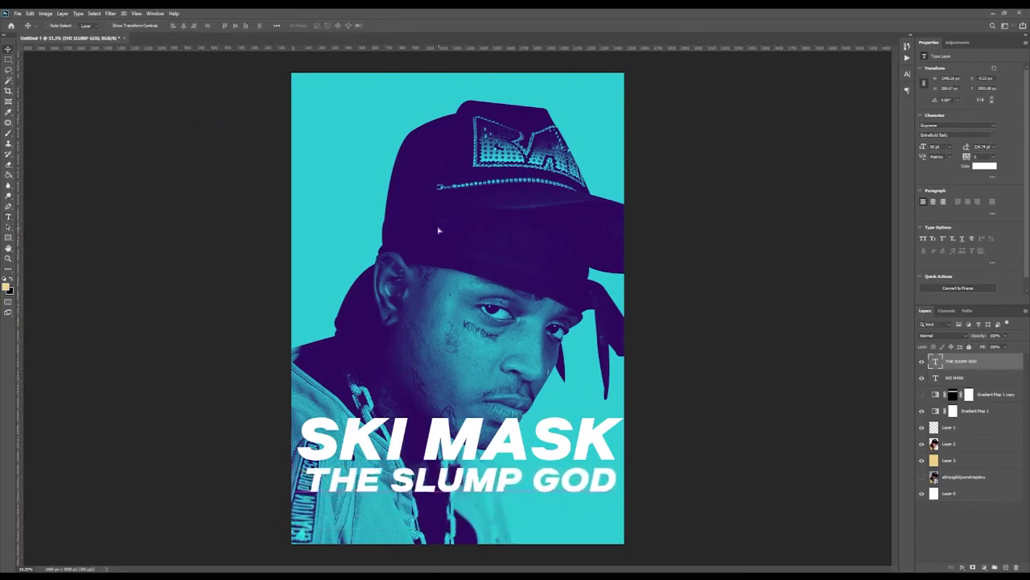
left_click(974, 377, "shift")
left_click_drag(541, 298, 576, 348)
Step: Delete the band-shaped layer mask from the pink gradient map copy and hide that adjustment layer again
left_click(1006, 395)
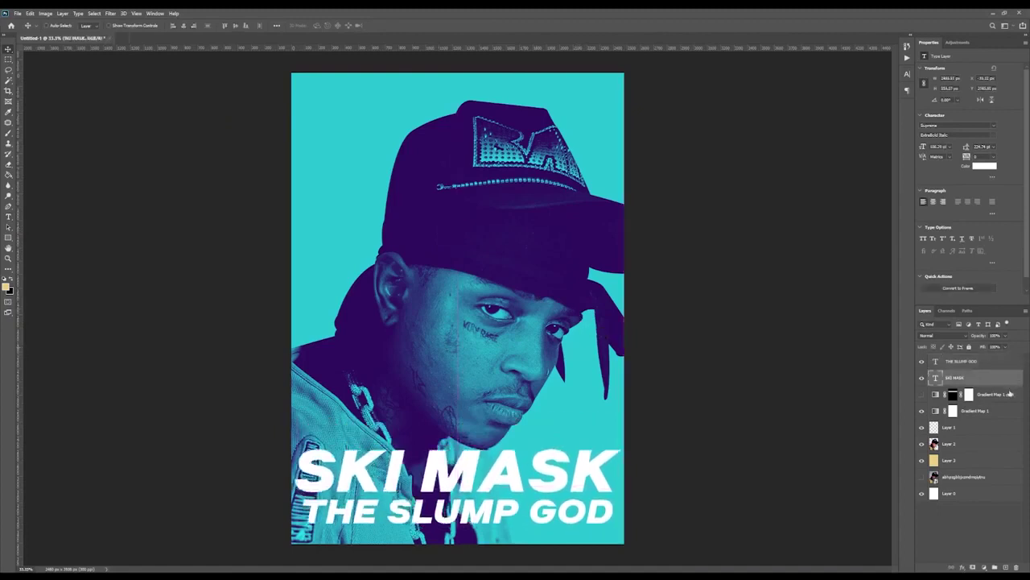
left_click(921, 394)
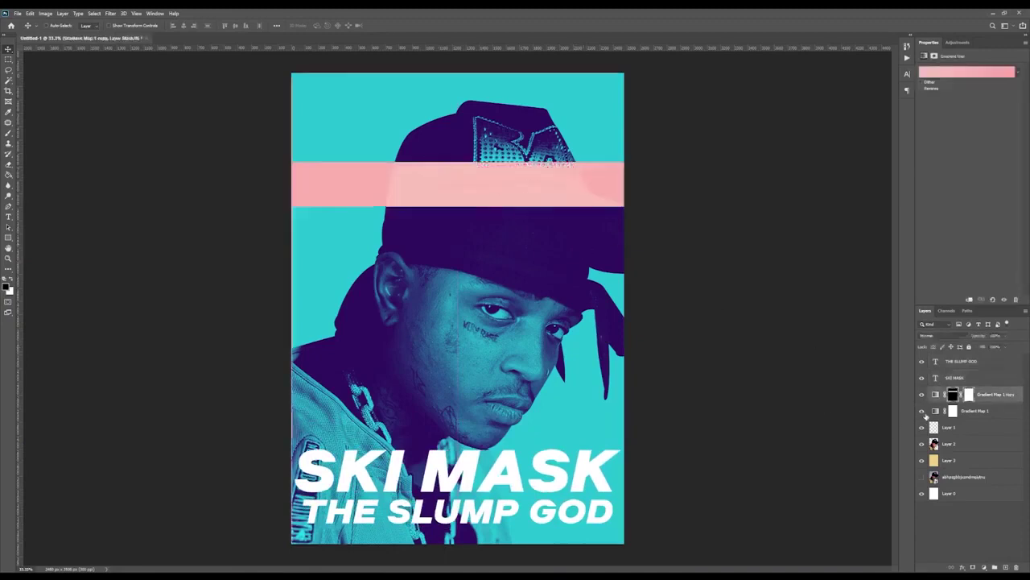
right_click(955, 395)
left_click(959, 411)
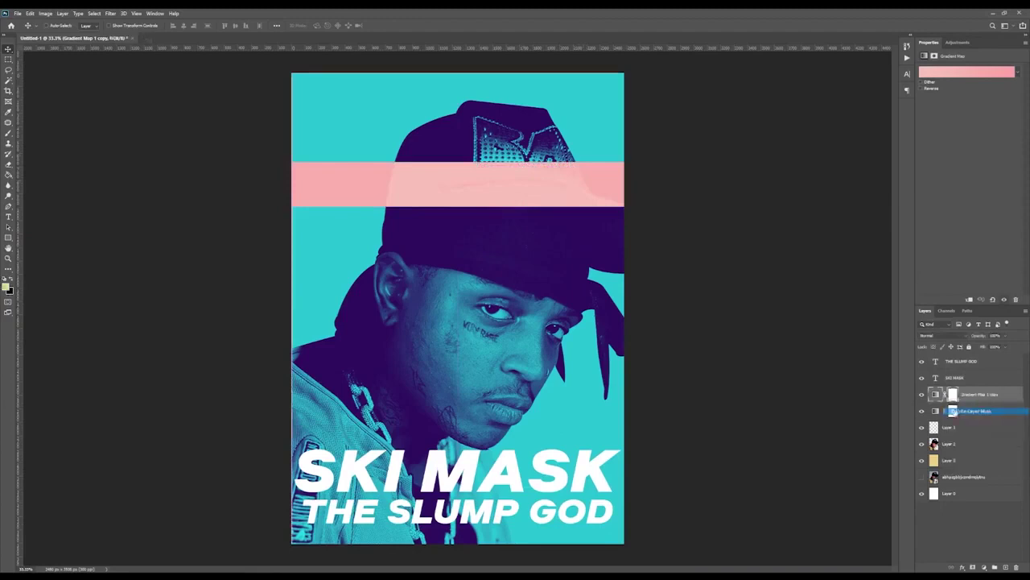
left_click(922, 395)
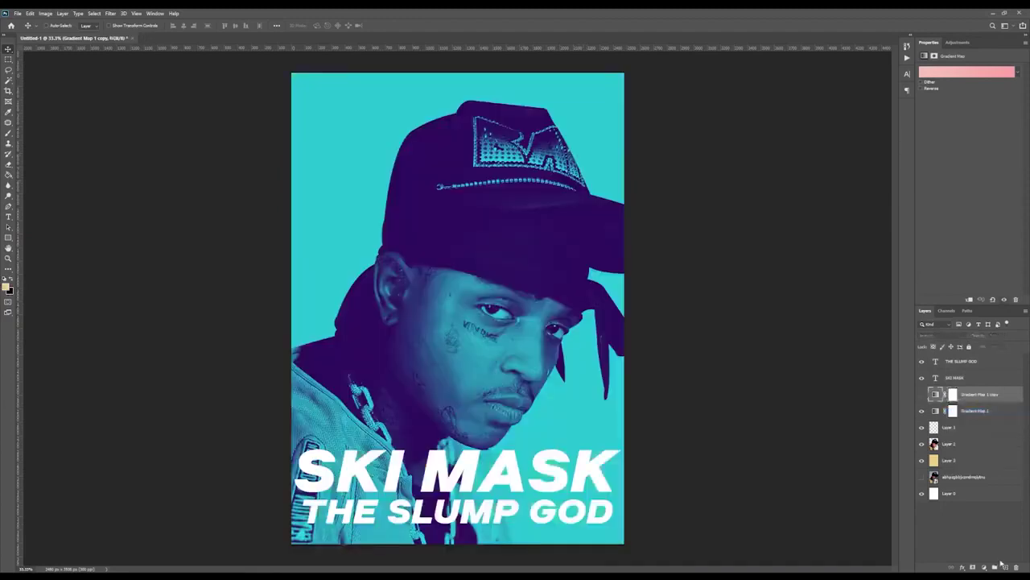
Step: Draw a rectangle about 2300 by 3300 px just inside the poster's edges, with a black outline and no fill
left_click(13, 237)
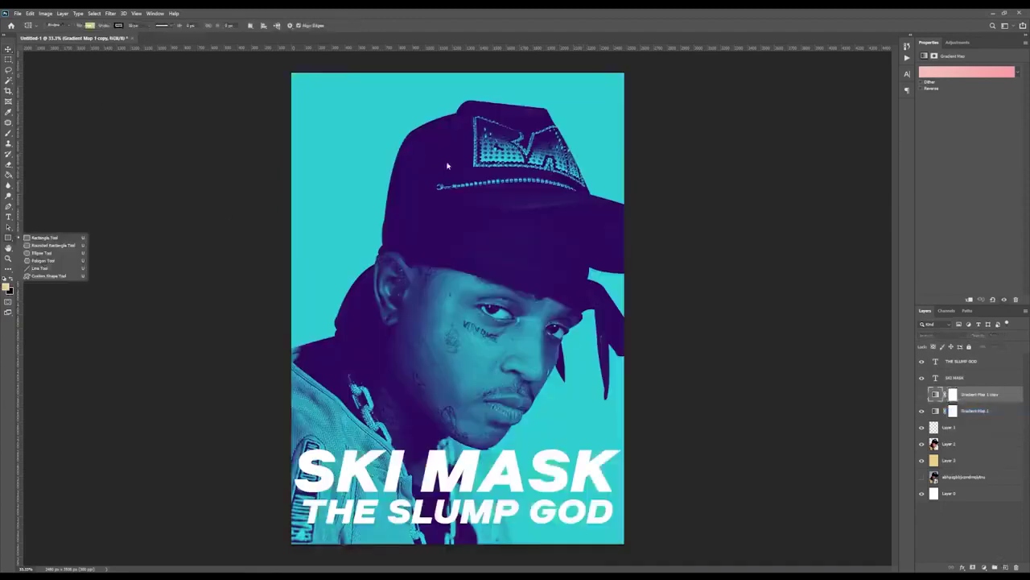
mouse_move(300, 90)
left_mouse_down()
mouse_move(538, 409)
mouse_move(586, 507)
mouse_move(611, 530)
left_mouse_up()
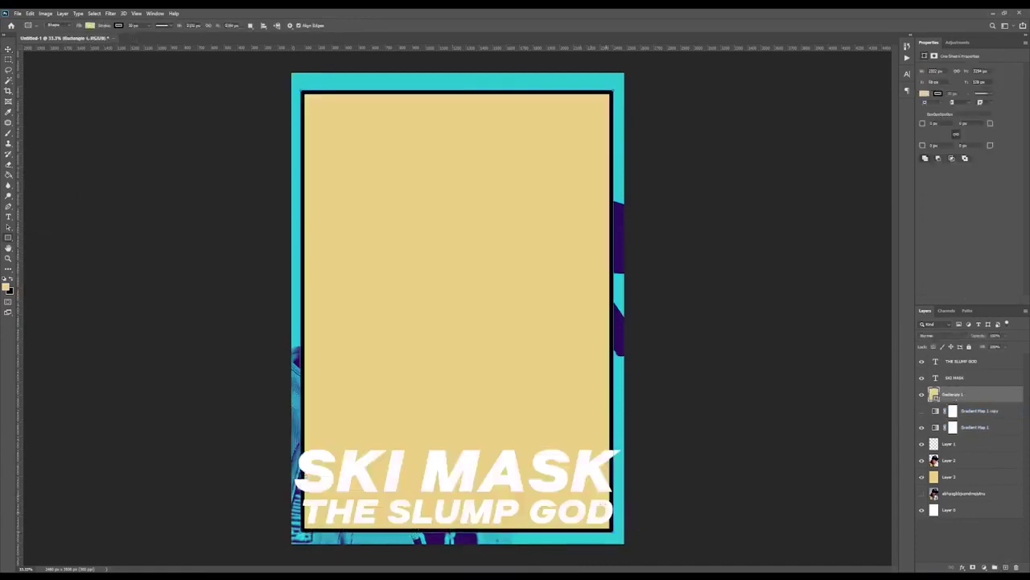
left_click(924, 94)
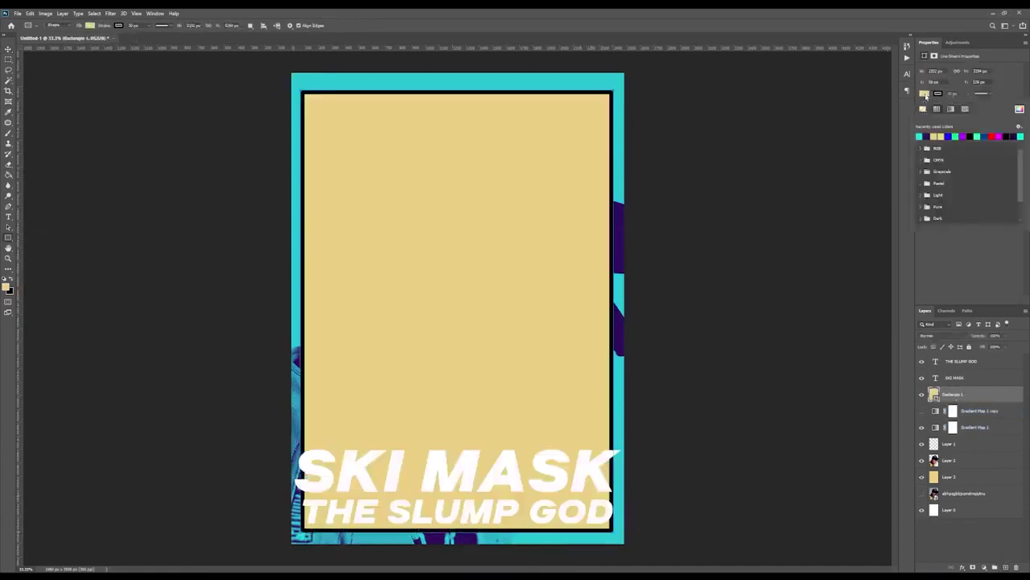
left_click(923, 108)
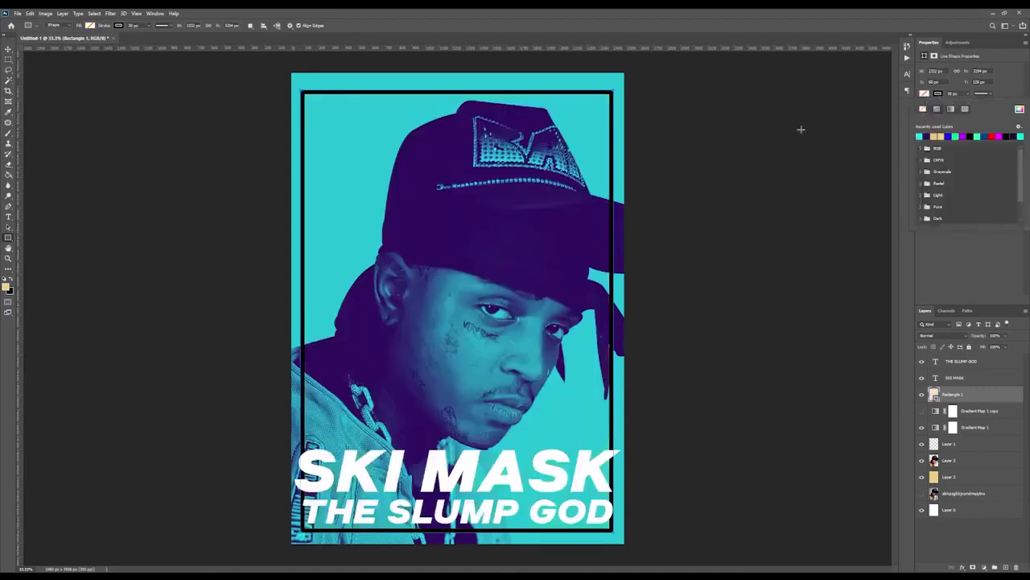
Step: Try to stretch the rectangular frame slightly towards the poster's upper edge
left_click(8, 49)
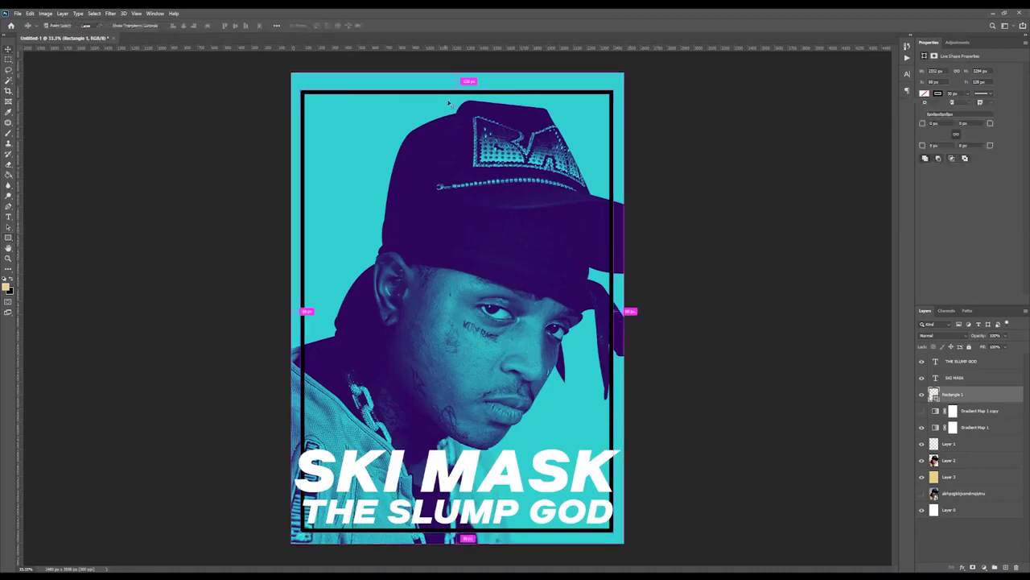
key("ctrl+t")
left_click_drag(456, 86, 456, 84)
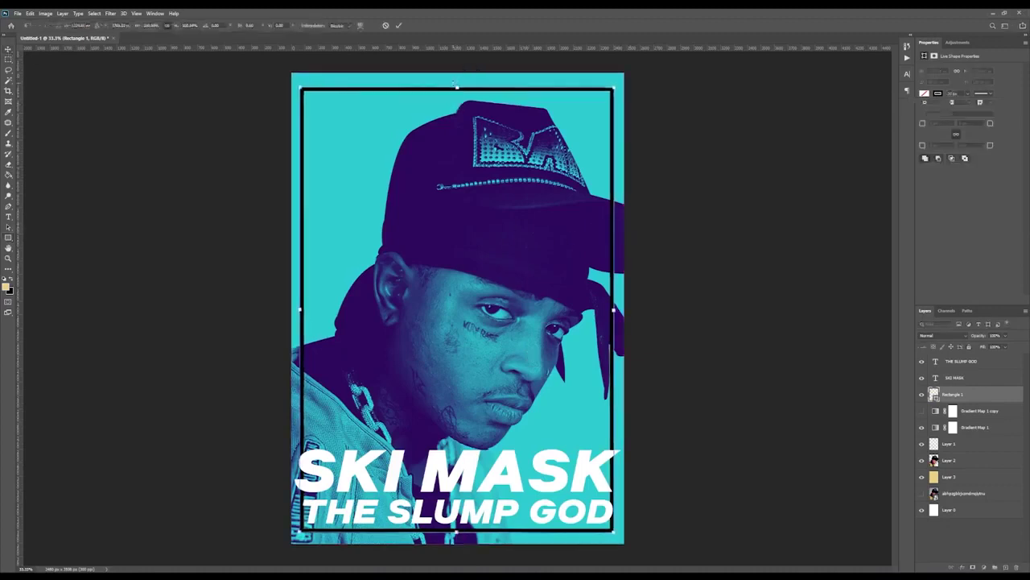
key("Return")
key("ctrl+z")
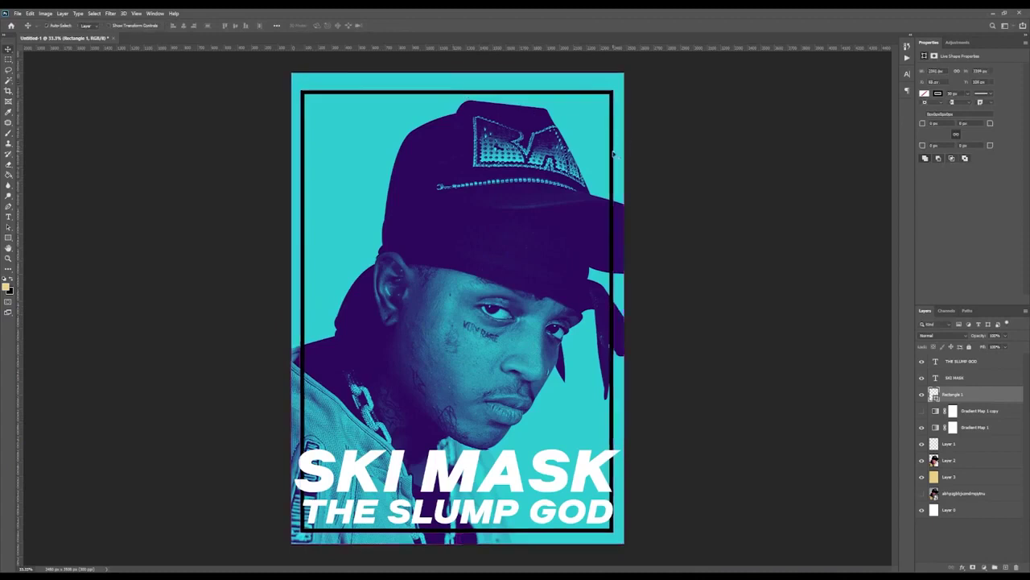
Step: Set the rectangular frame's stroke width to 40 px
left_click(937, 93)
left_click(958, 94)
left_click_drag(957, 93, 949, 94)
type("40")
key("Return")
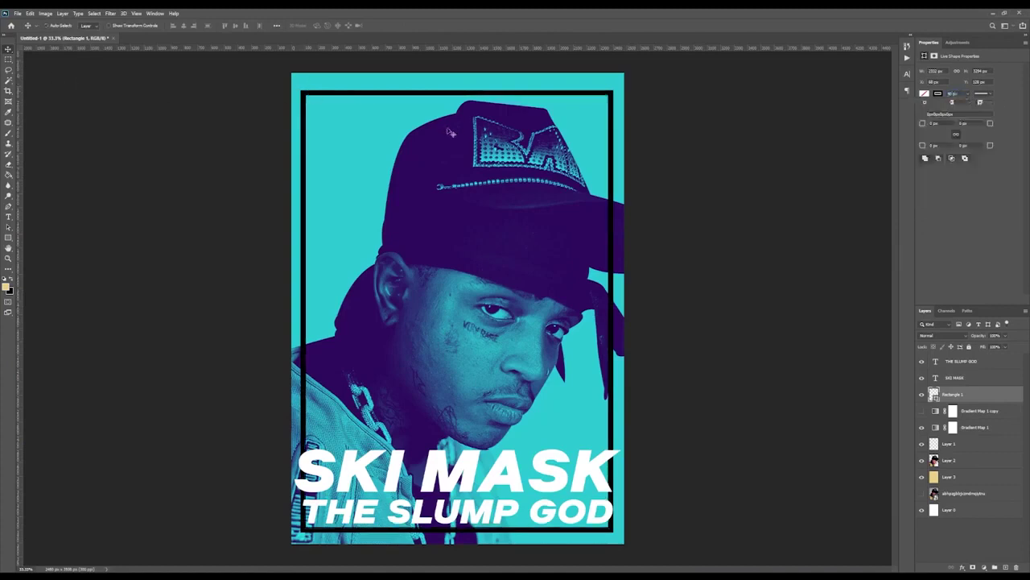
Step: Stretch the rectangular frame outward on all four sides so it follows the poster's edges with a narrow, even margin
key("ctrl+t")
left_click_drag(456, 90, 456, 80)
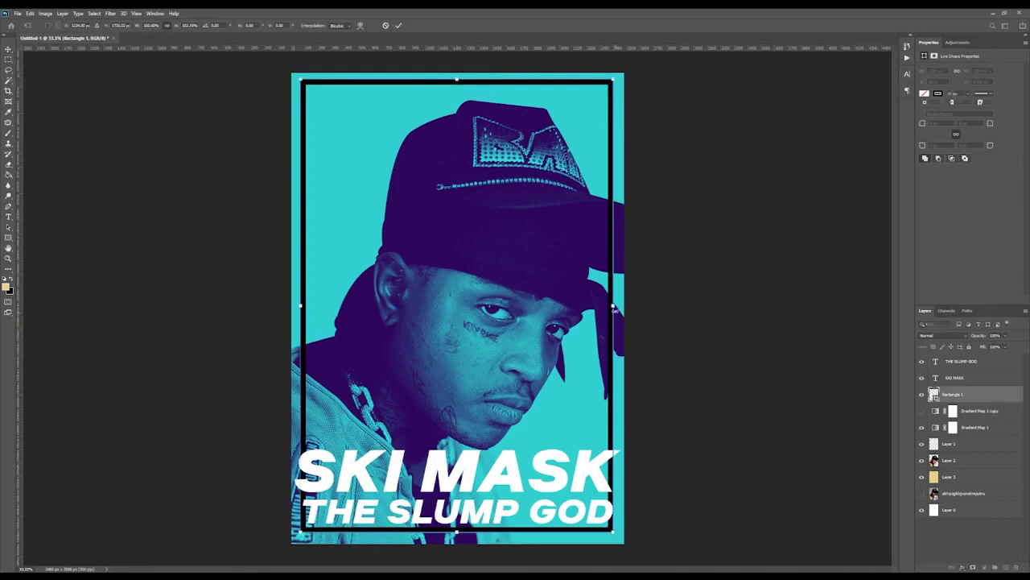
left_click_drag(614, 307, 617, 306)
left_click_drag(301, 305, 298, 305)
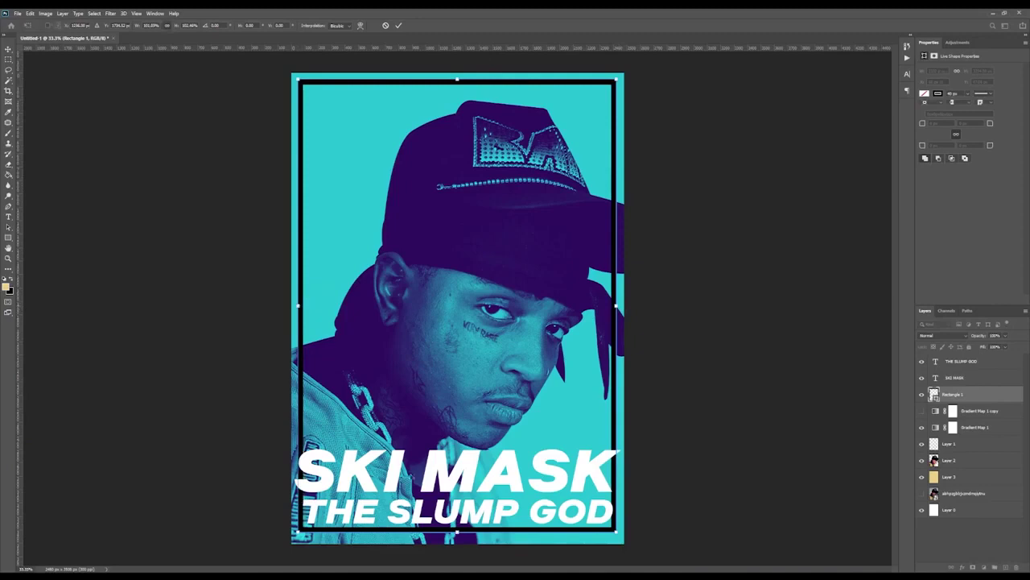
left_click_drag(457, 531, 457, 537)
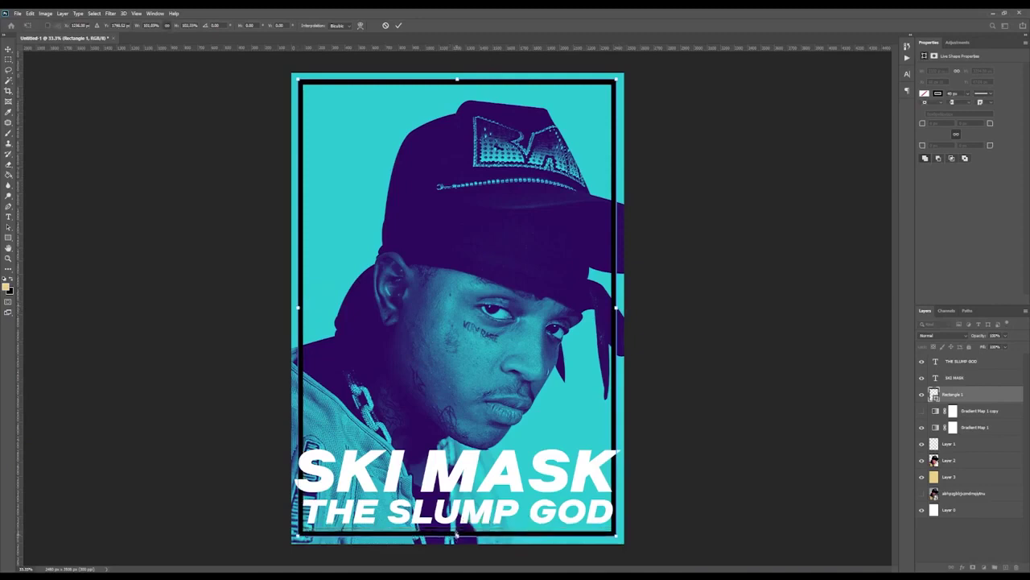
key("Return")
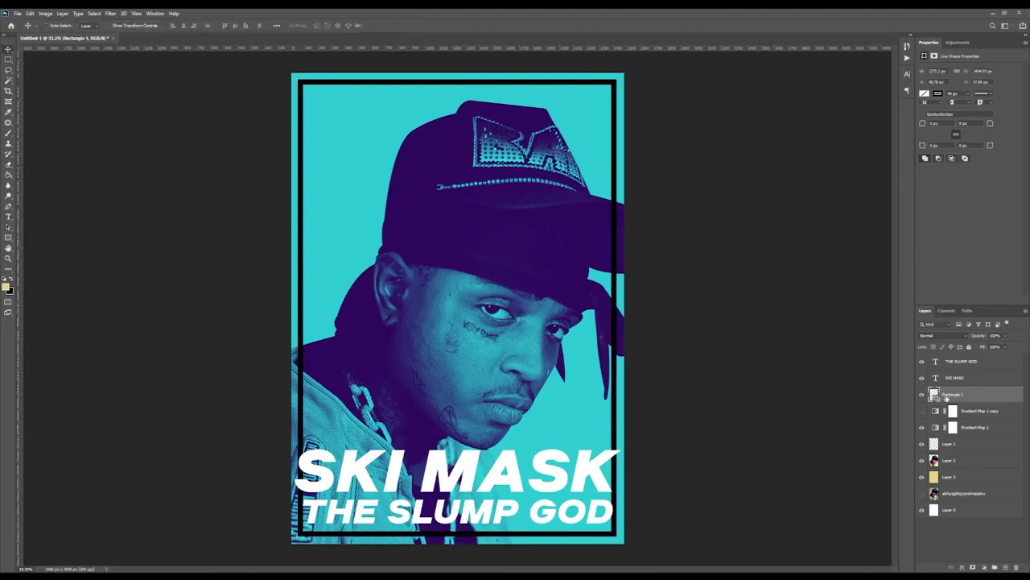
Step: Scale down the SKI MASK and THE SLUMP GOD text layers together so both lines fit inside the frame
left_click(954, 375)
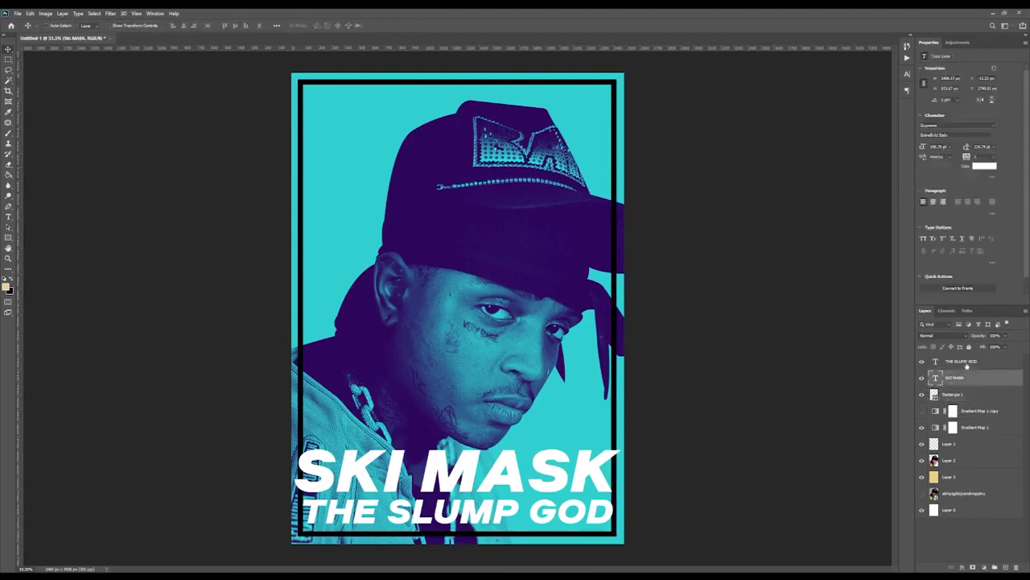
left_click(959, 361, "ctrl")
key("ctrl+t")
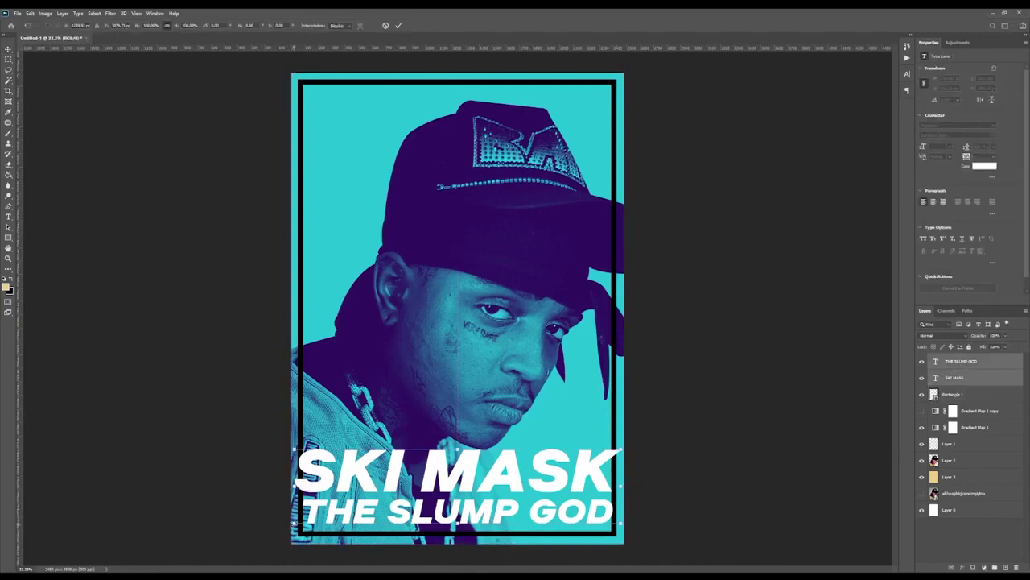
mouse_move(299, 525)
left_mouse_down()
mouse_move(318, 507)
mouse_move(284, 527)
mouse_move(303, 523)
left_mouse_up()
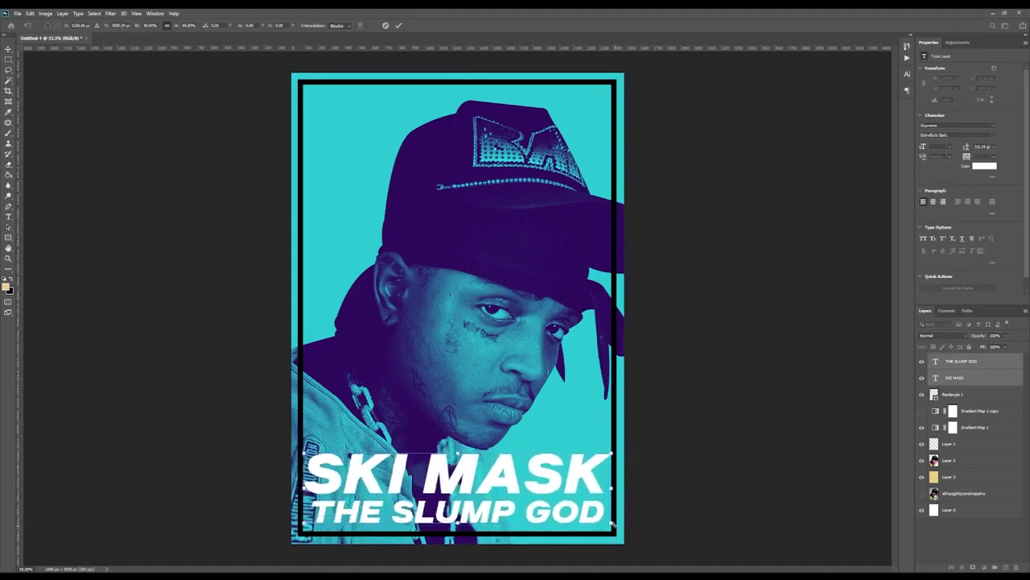
left_click_drag(612, 523, 604, 520)
key("Return")
Step: Reposition both title lines together so they are centred between the frame's sides and clear its lower edge
left_click_drag(577, 467, 590, 451)
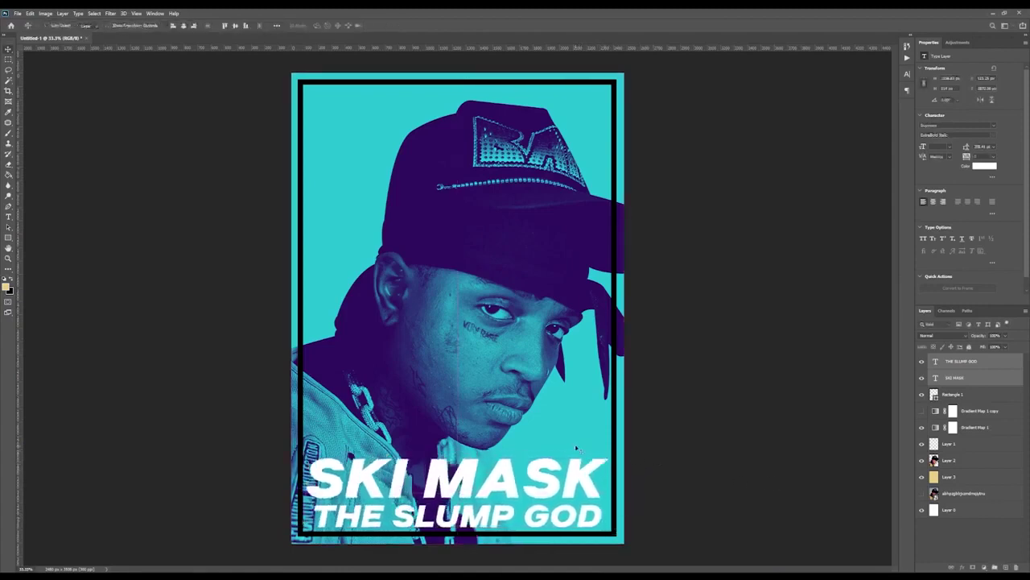
key("shift+Up")
key("shift+Up")
key("shift+Up")
key("shift+Up")
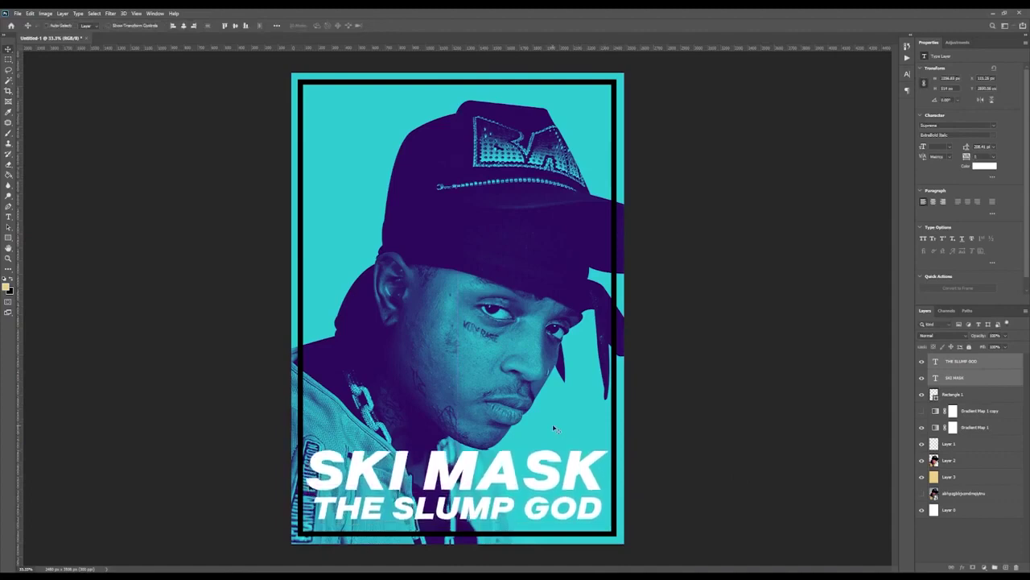
Step: Show the pink gradient map copy, place it directly above the rectangle layer and clip it to the rectangular frame
left_click(982, 410)
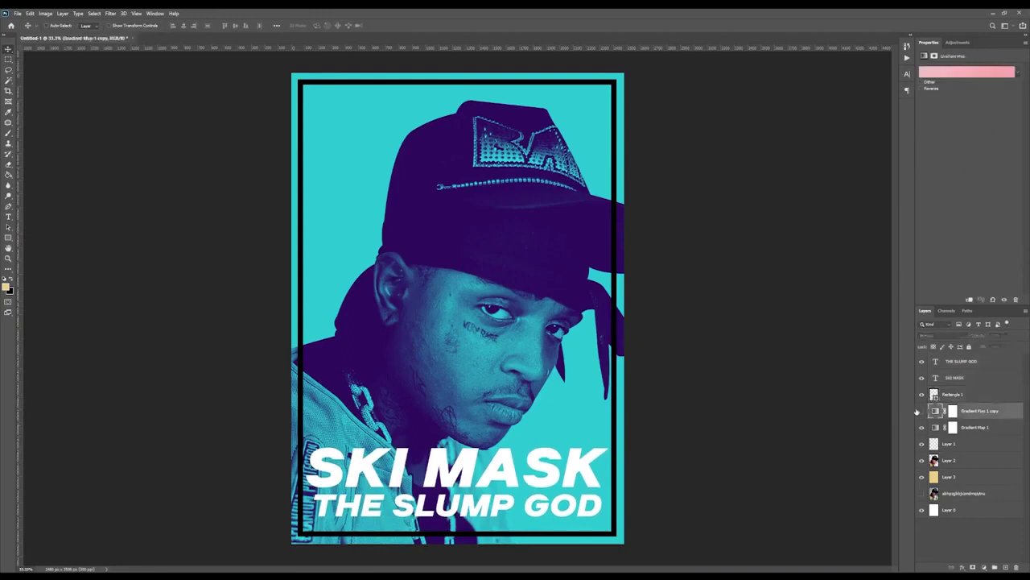
left_click(920, 411)
left_click_drag(984, 413, 986, 394)
right_click(986, 394)
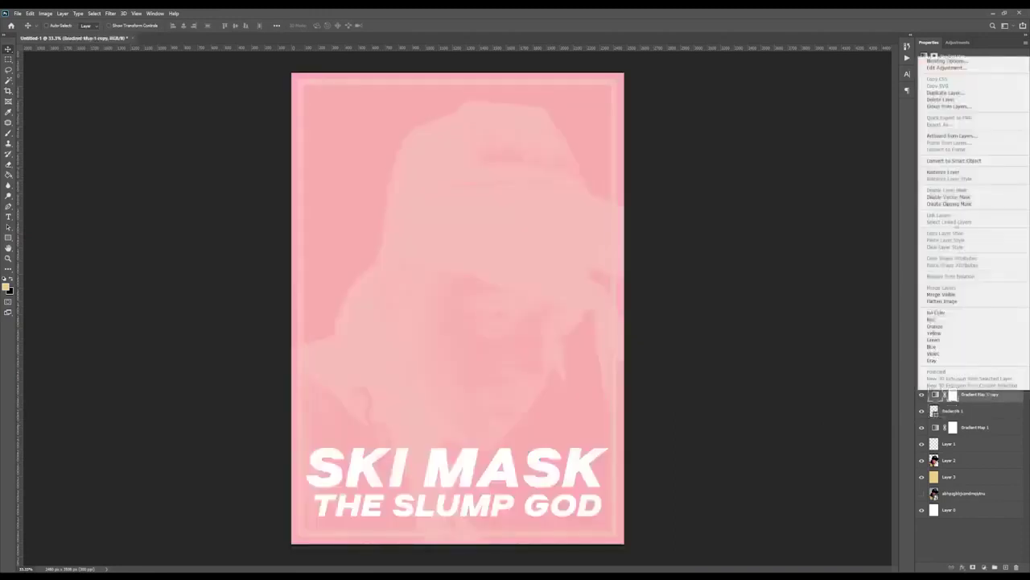
left_click(953, 204)
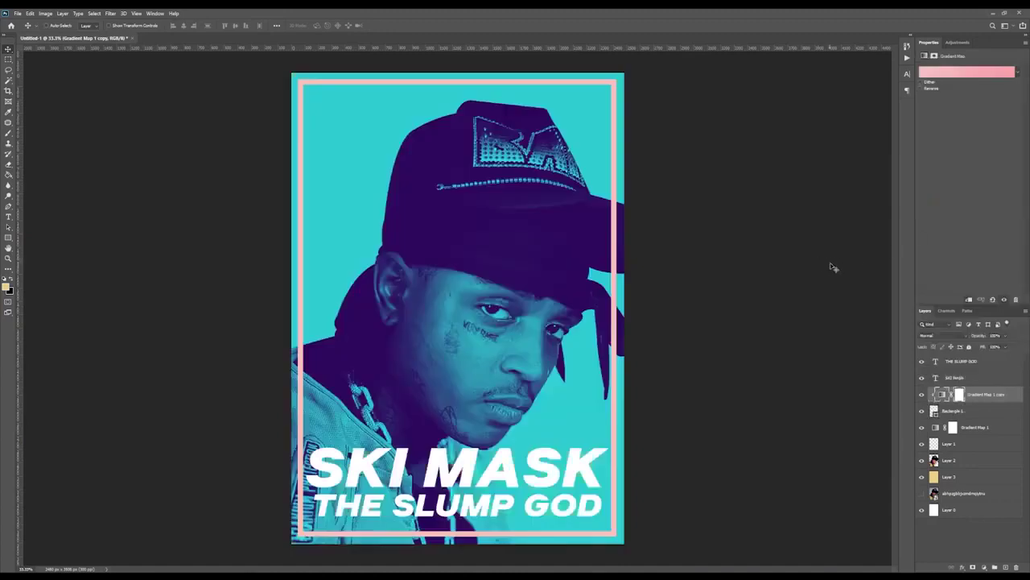
left_click(921, 394)
left_click(921, 394)
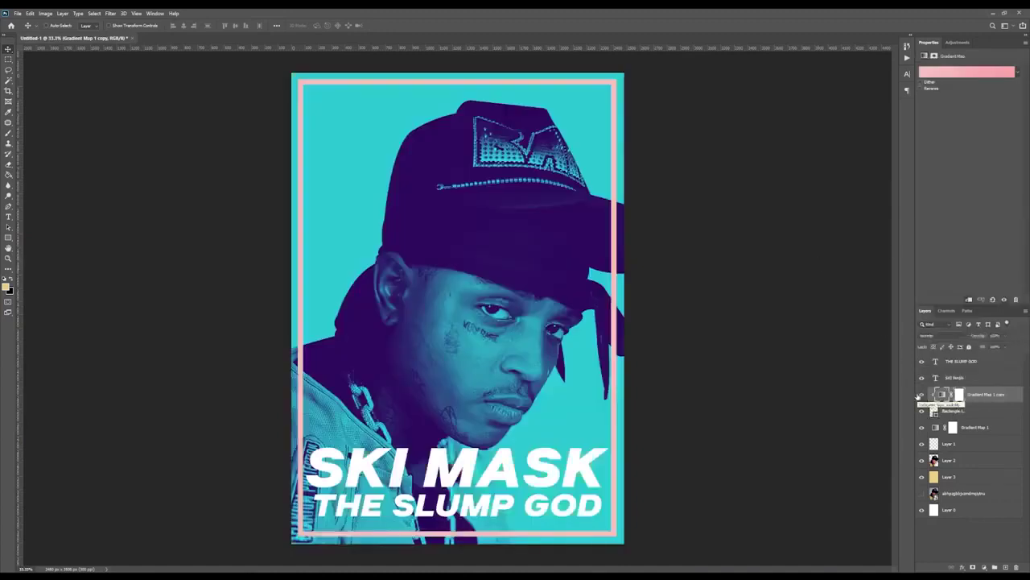
Step: Try to recolour the SKI MASK text with the pink sampled from the frame, and undo it
key("t")
left_click(528, 471)
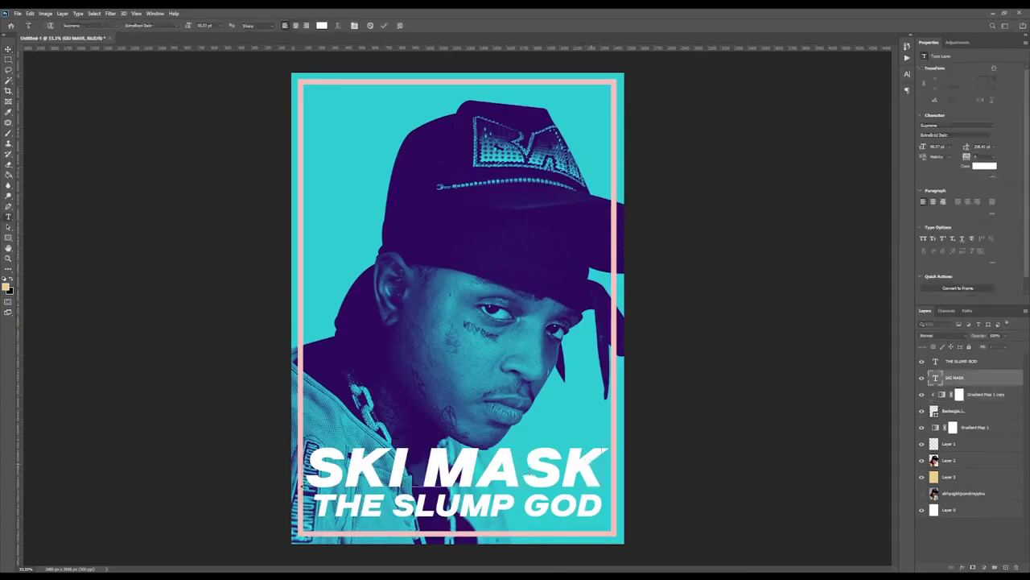
key("ctrl+a")
left_click(6, 286)
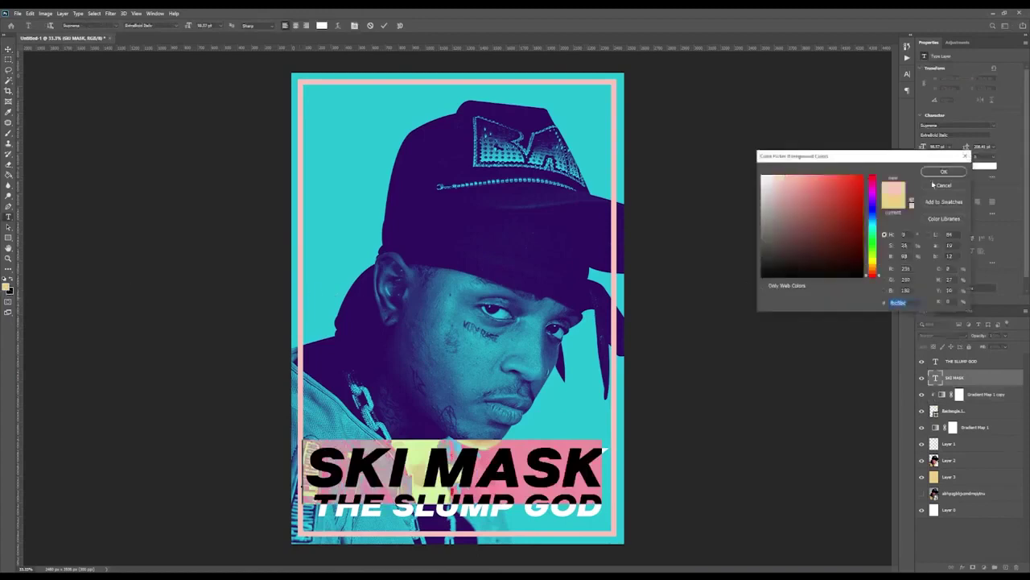
left_click(943, 171)
key("ctrl+Return")
key("v")
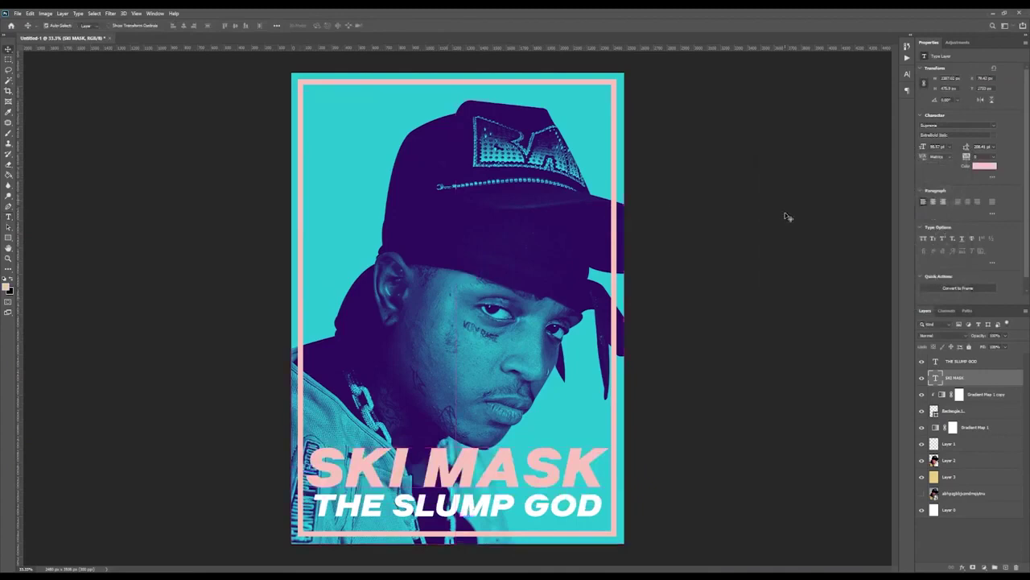
key("ctrl+z")
Step: Recolour the THE SLUMP GOD text with the light pink sampled from the frame
double_click(510, 508)
key("ctrl+a")
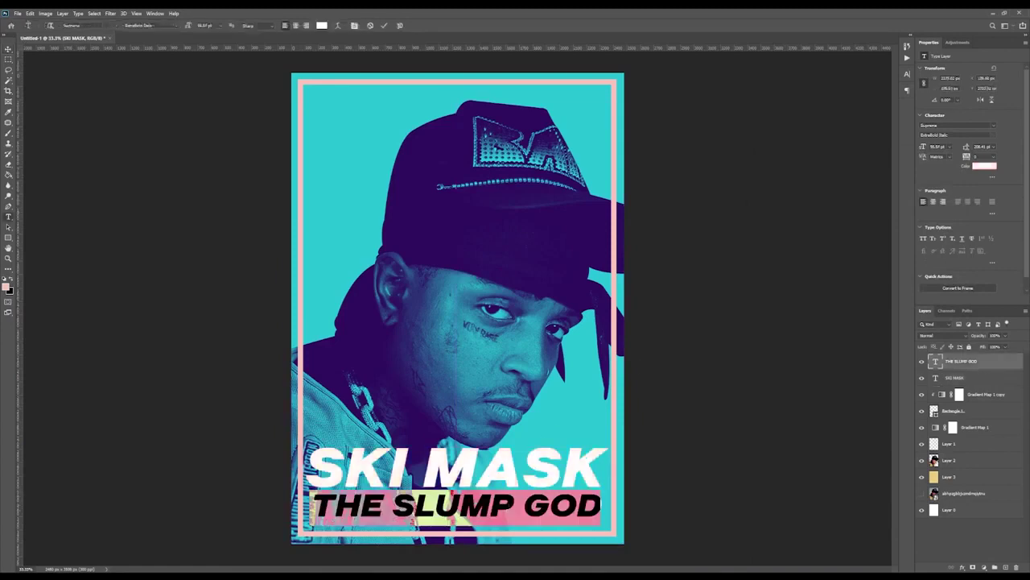
left_click(7, 286)
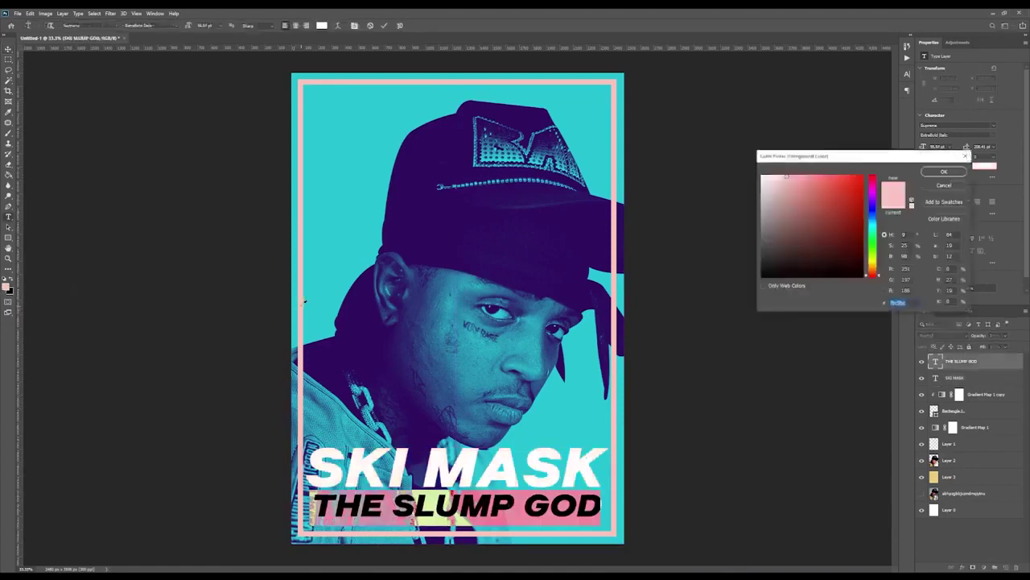
left_click(936, 172)
key("ctrl+Return")
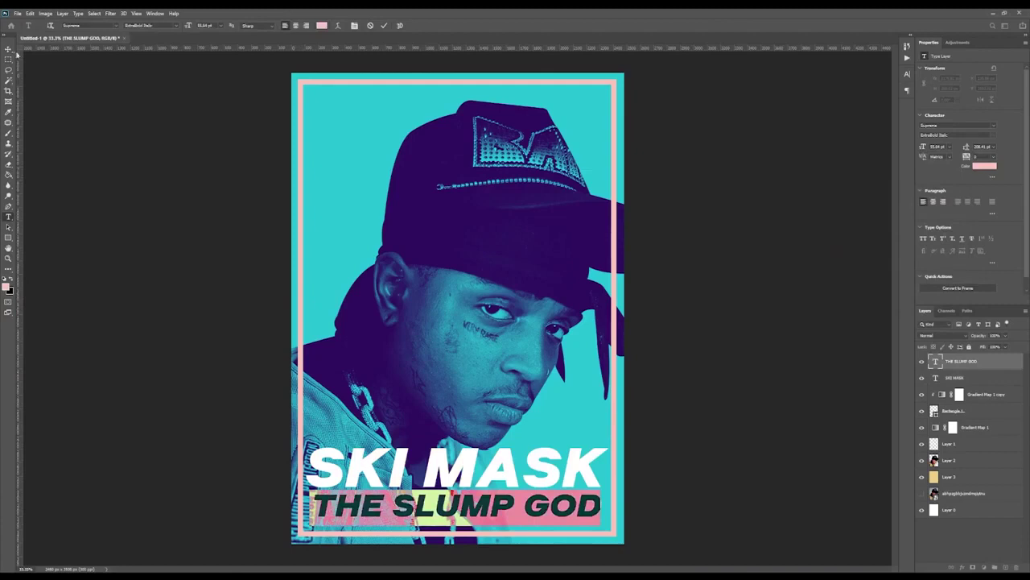
left_click(9, 49)
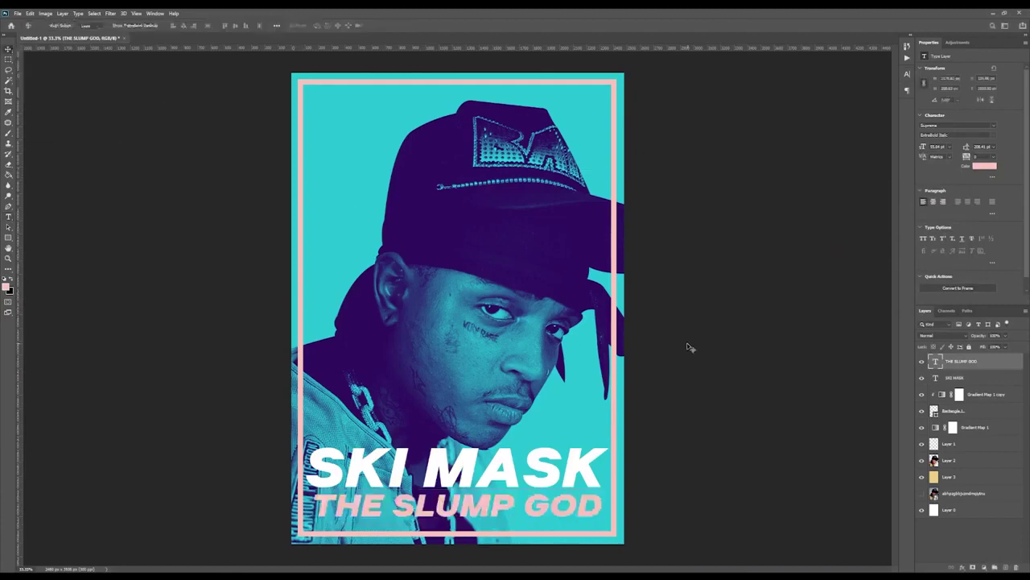
Step: Try several gradient presets from the Purples group on the gradient map clipped to the frame
left_click(1006, 395)
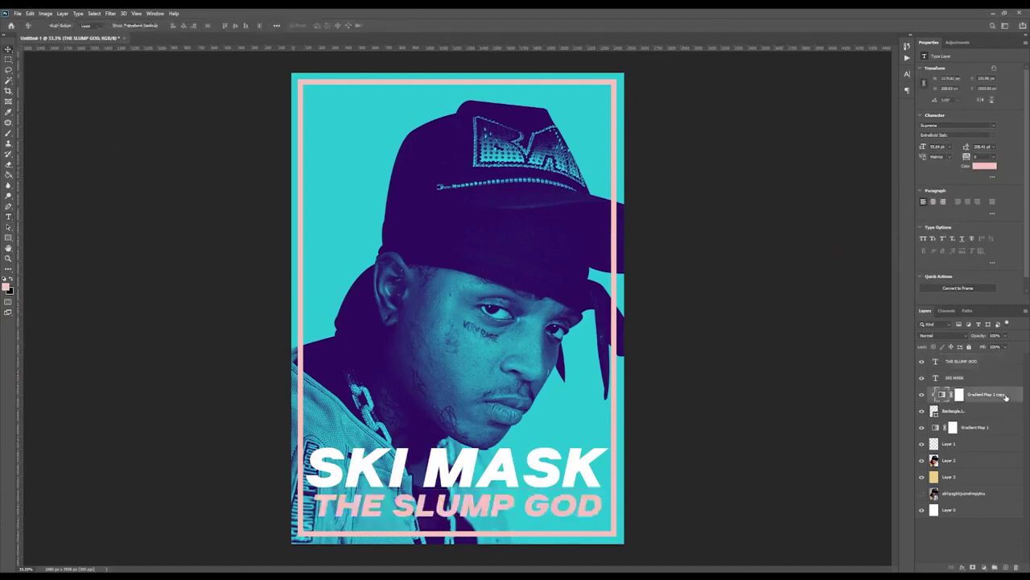
left_click(969, 74)
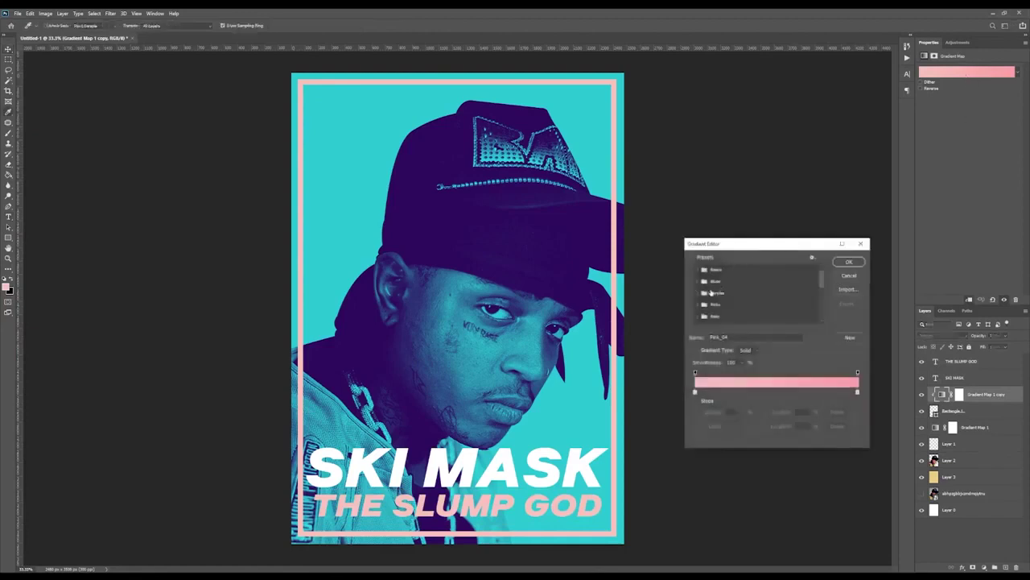
left_click(698, 293)
left_click(707, 306)
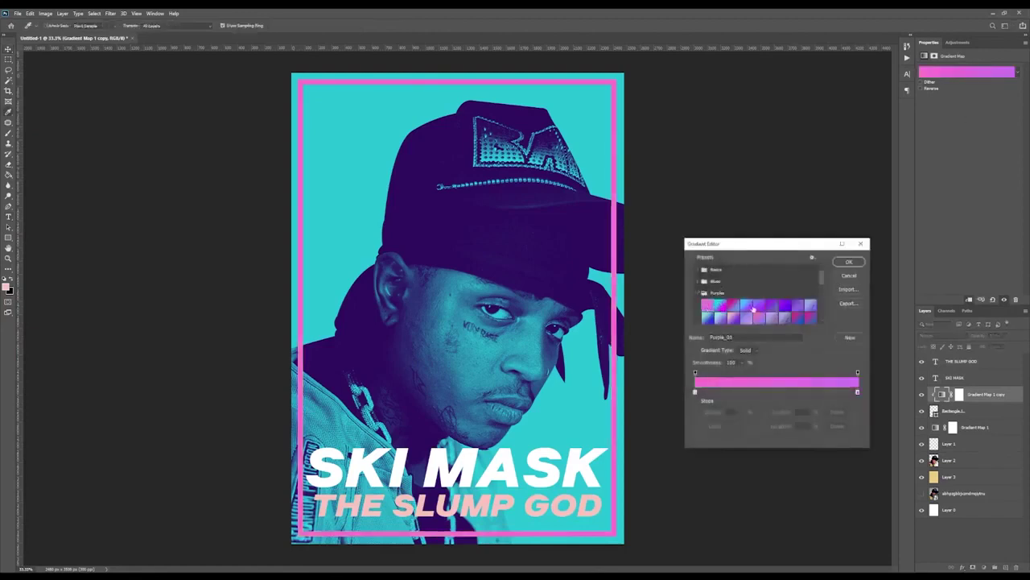
left_click(754, 308)
left_click(757, 310)
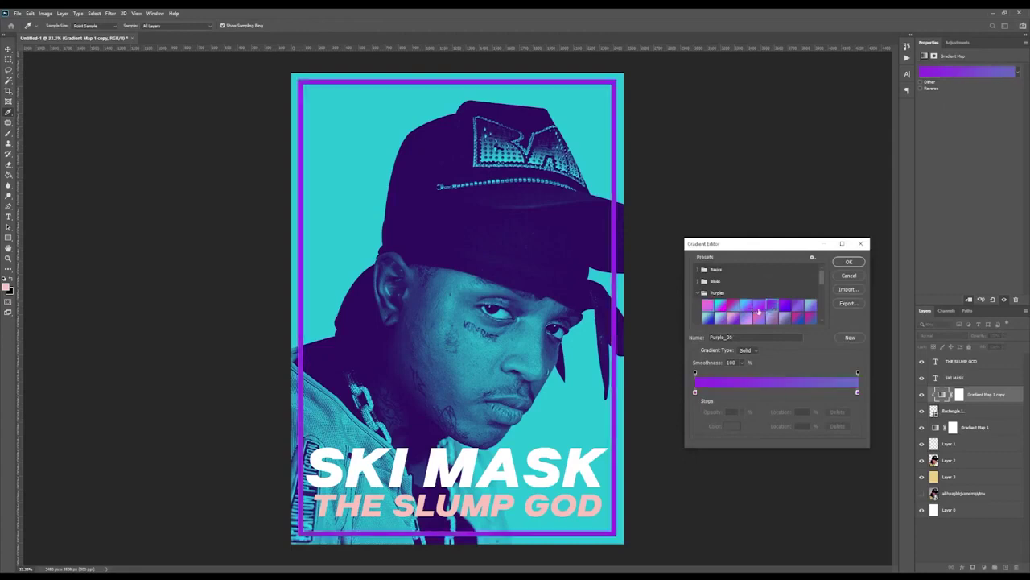
left_click(758, 311)
left_click(786, 310)
left_click(807, 310)
scroll(806, 312, "down", 1)
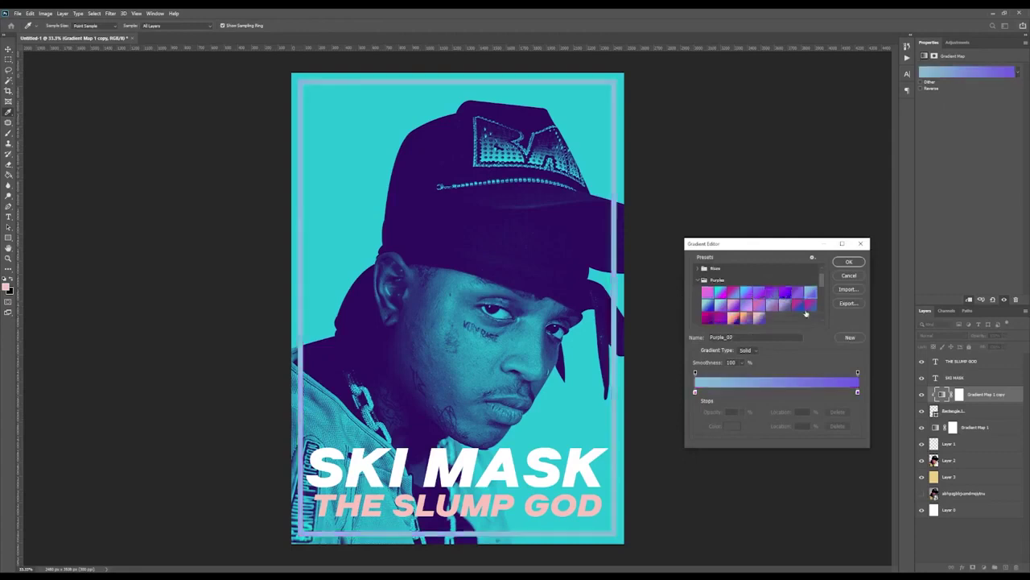
left_click(796, 304)
left_click(756, 320)
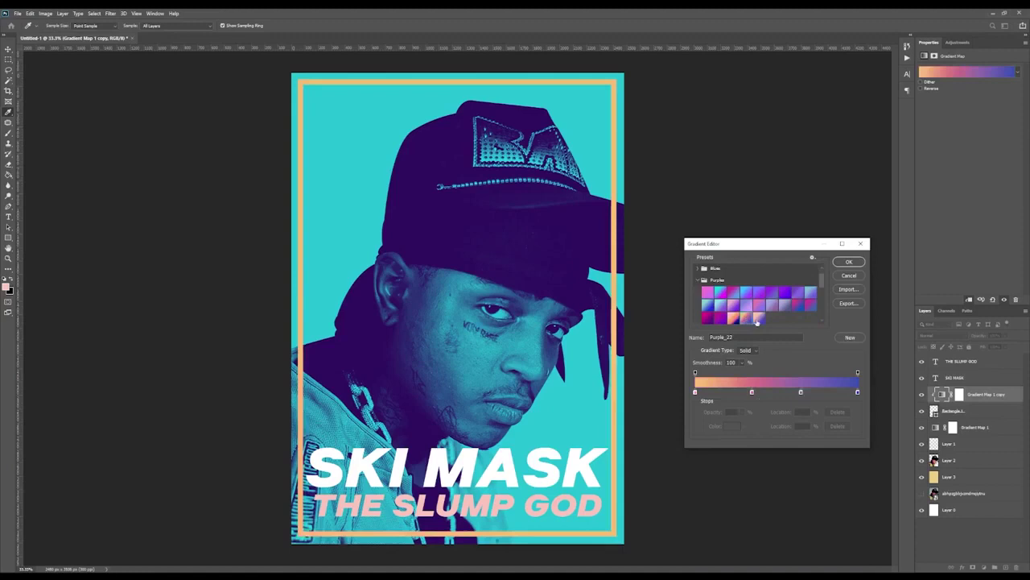
left_click(754, 321)
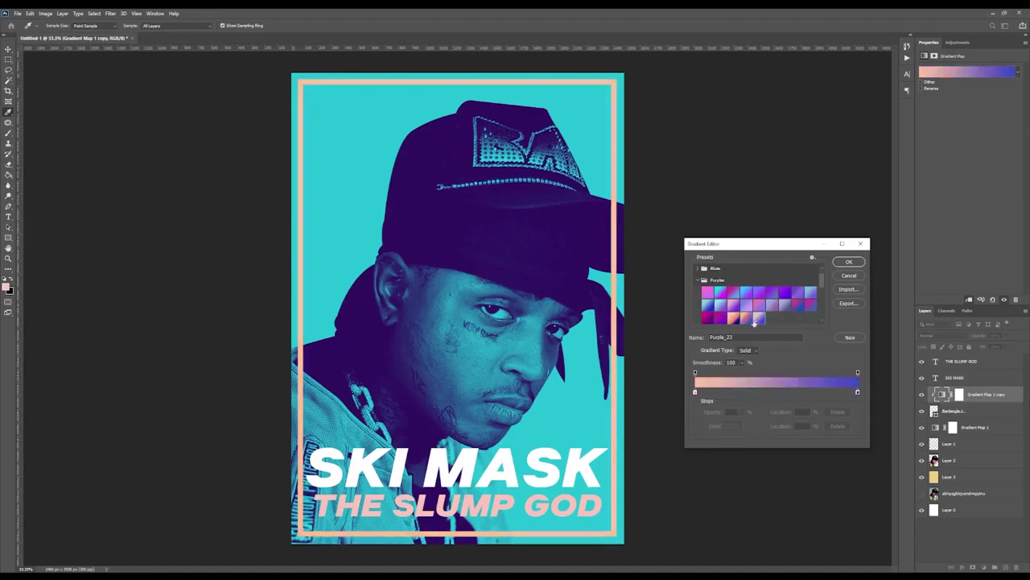
left_click(710, 318)
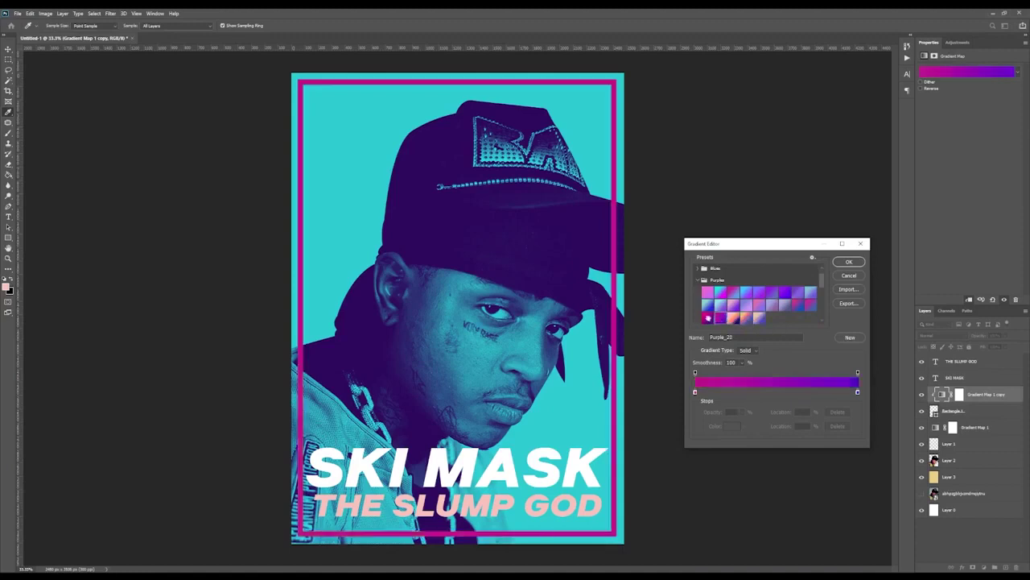
Step: Compare presets from the Reds group and apply Red_06 to the frame's clipped gradient map
scroll(757, 302, "down", 4)
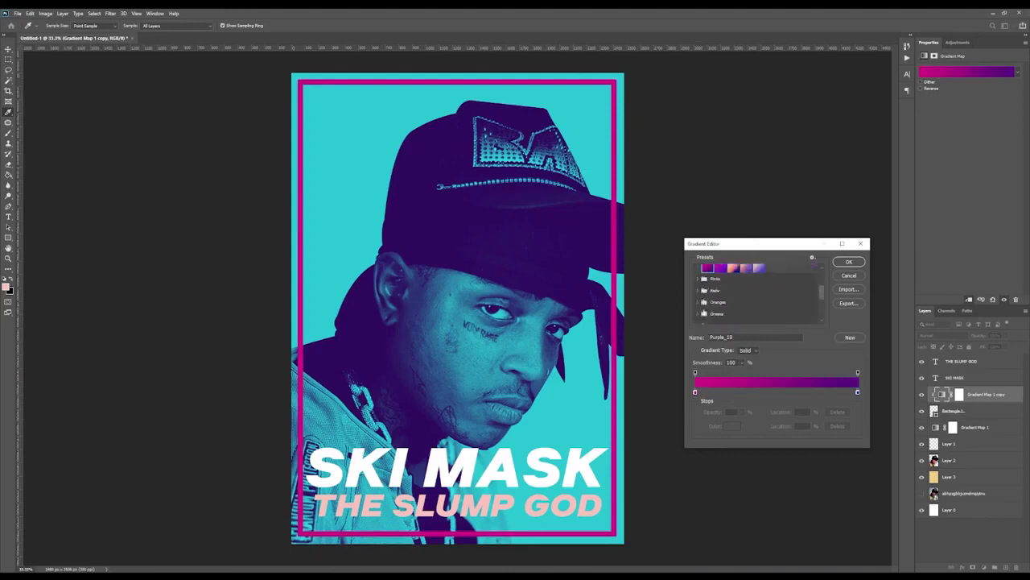
left_click(698, 289)
left_click(722, 304)
left_click(725, 305)
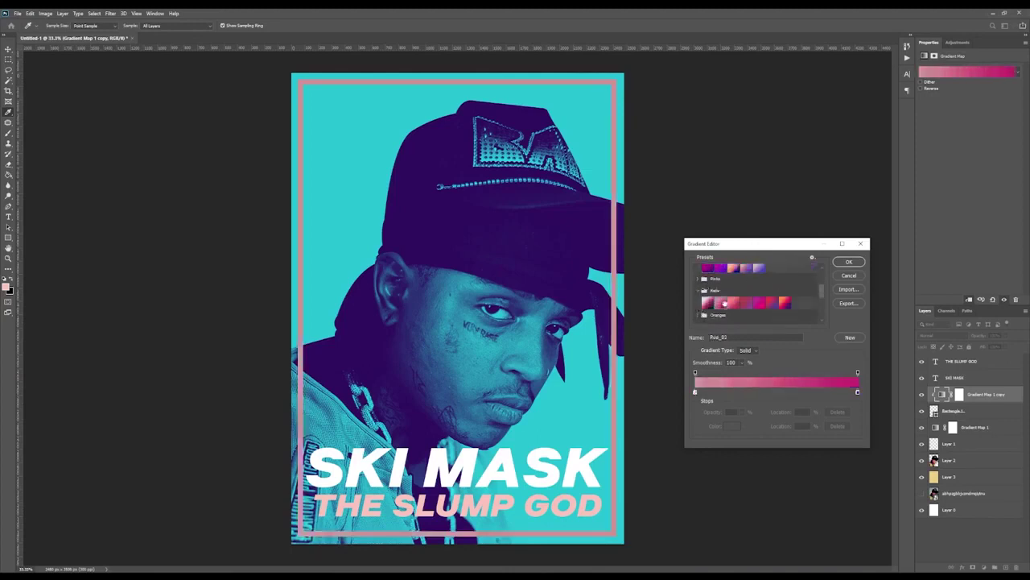
double_click(709, 304)
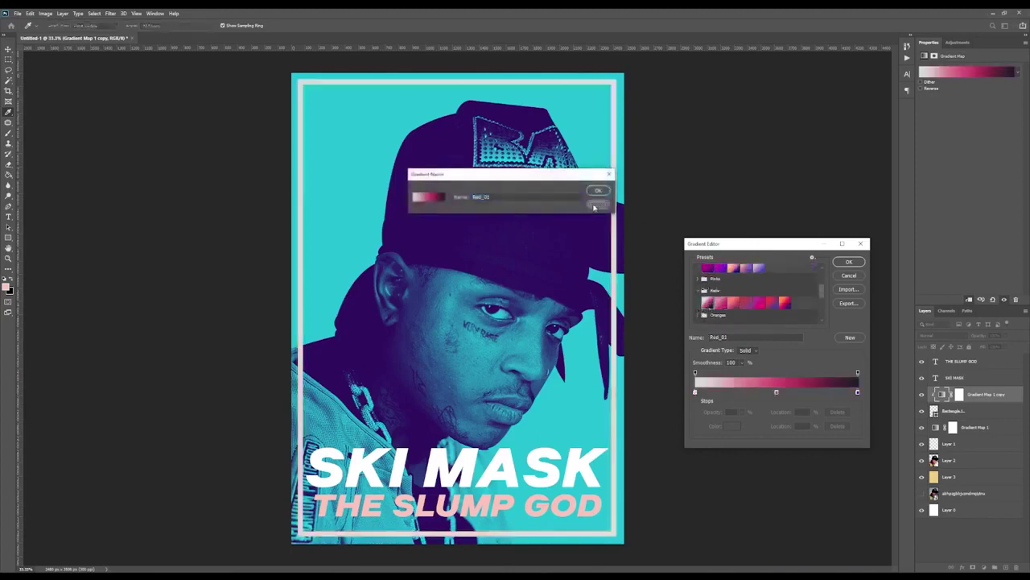
left_click(599, 204)
left_click(733, 303)
left_click(772, 302)
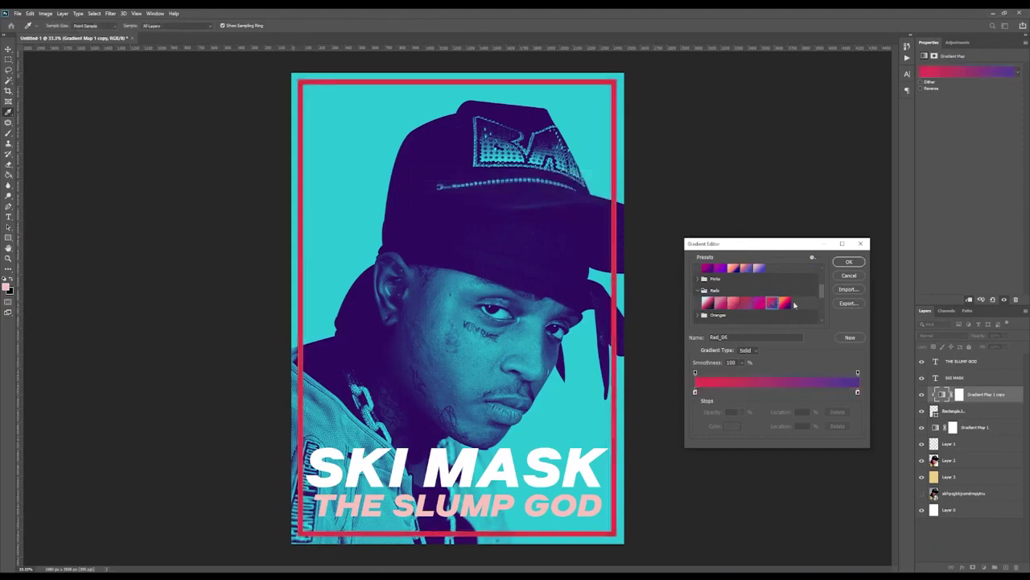
left_click(848, 262)
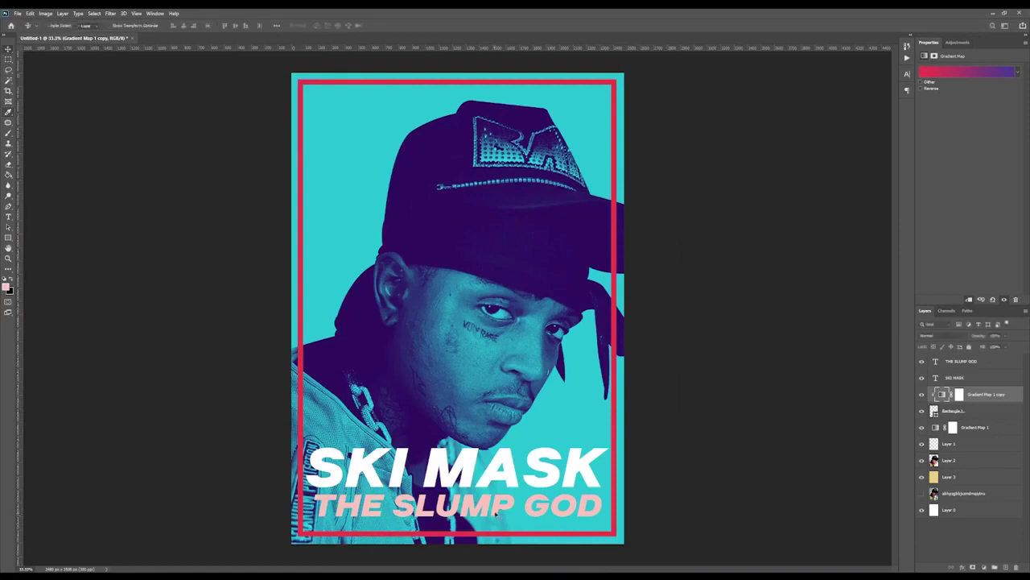
Step: Recolour the THE SLUMP GOD text with the red sampled from the frame
double_click(495, 509)
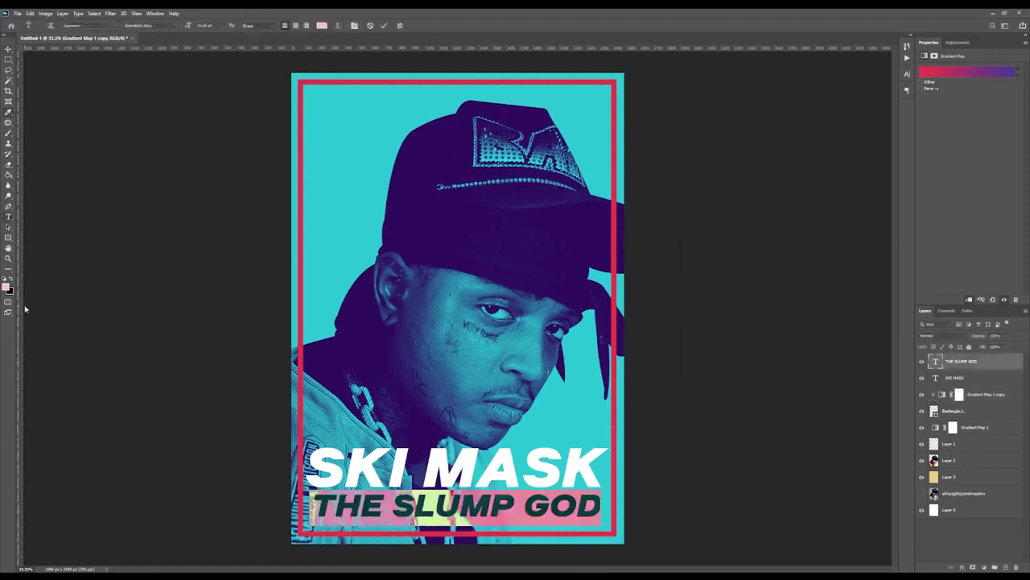
left_click(7, 286)
left_click(303, 321)
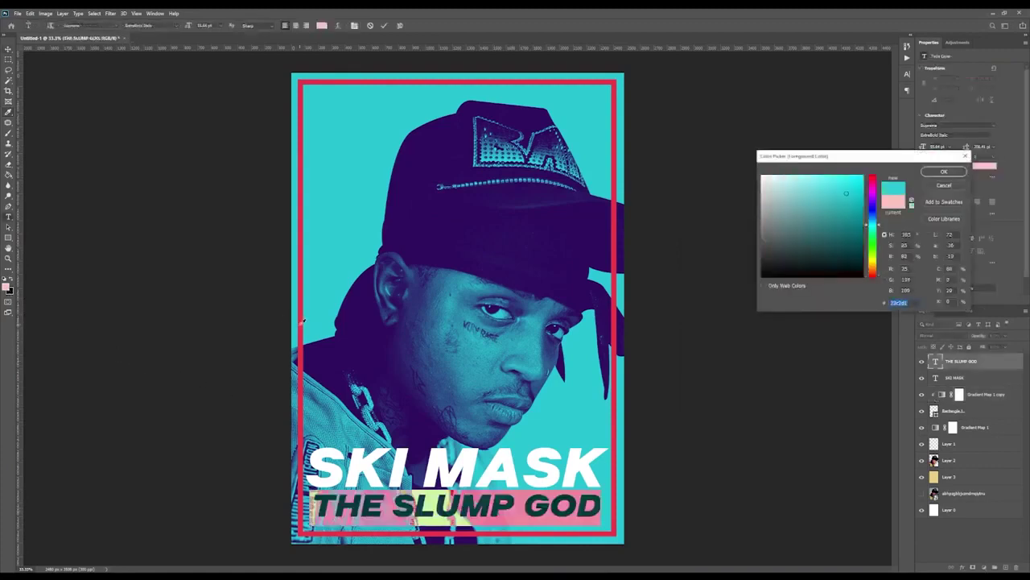
left_click(300, 321)
left_click(930, 174)
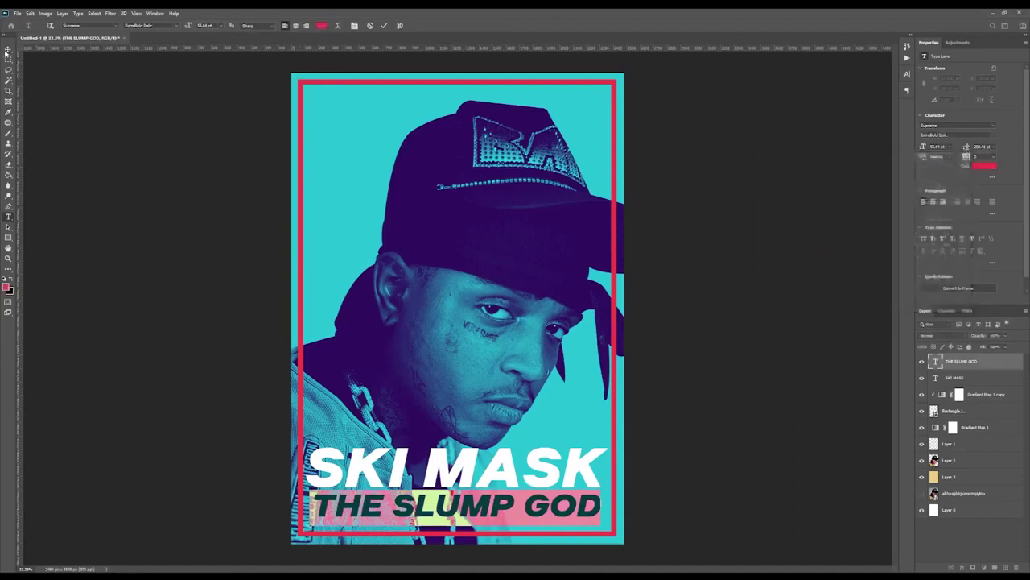
left_click(8, 48)
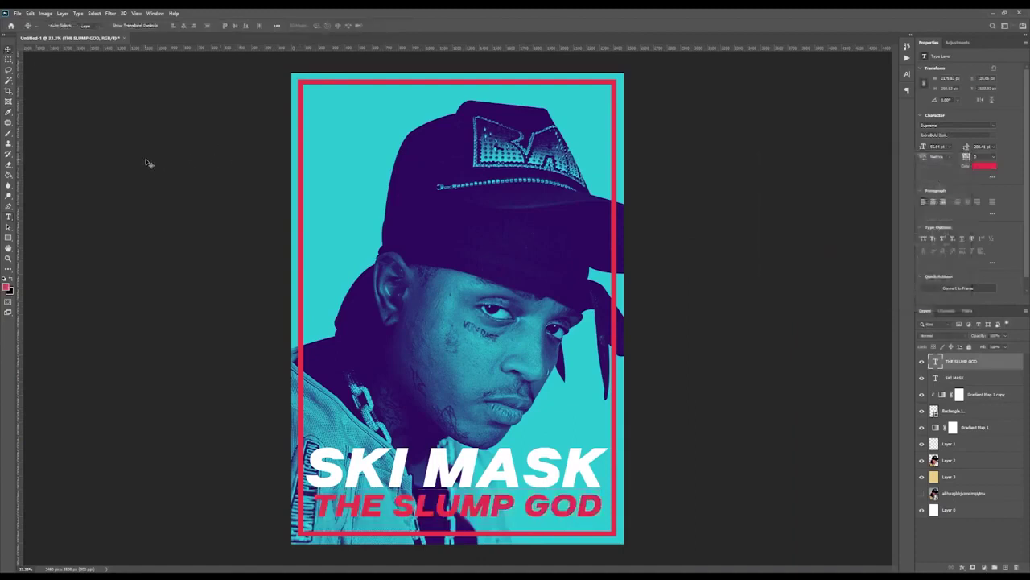
key("t")
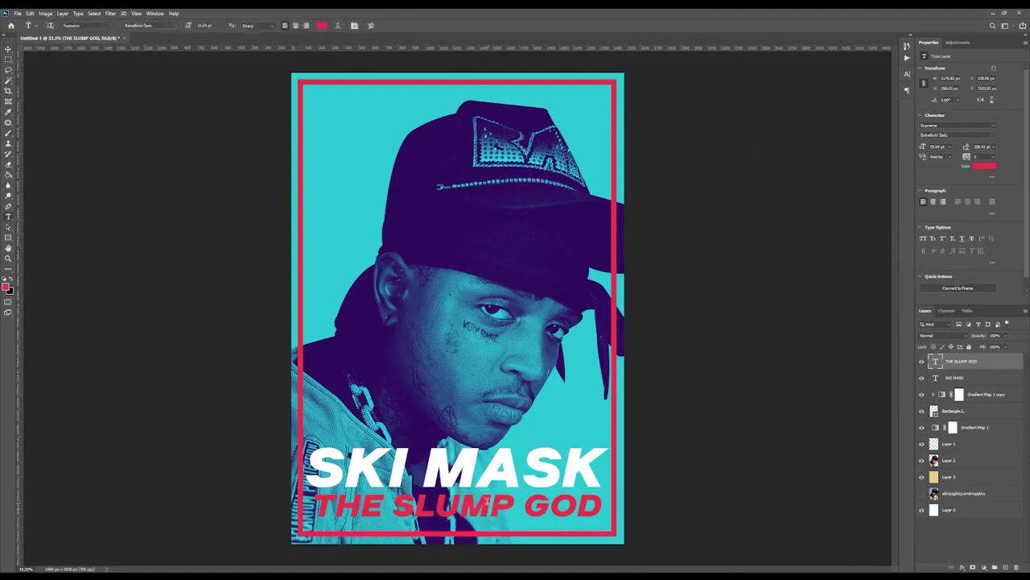
Step: Edit the gradient map clipped to the frame and try presets from the Purples group, including Purple_13
left_click(997, 397)
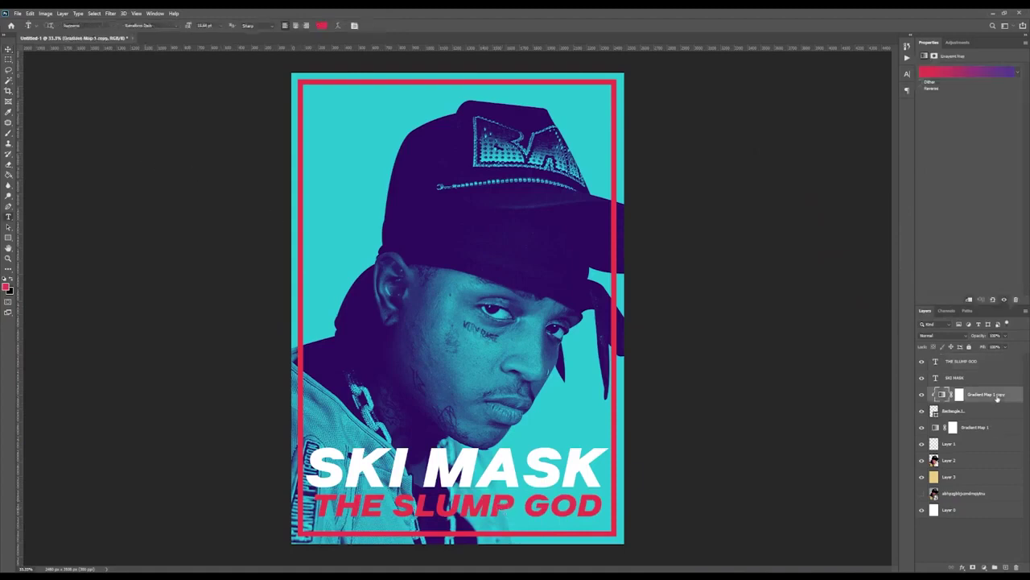
left_click(956, 72)
left_click(698, 270)
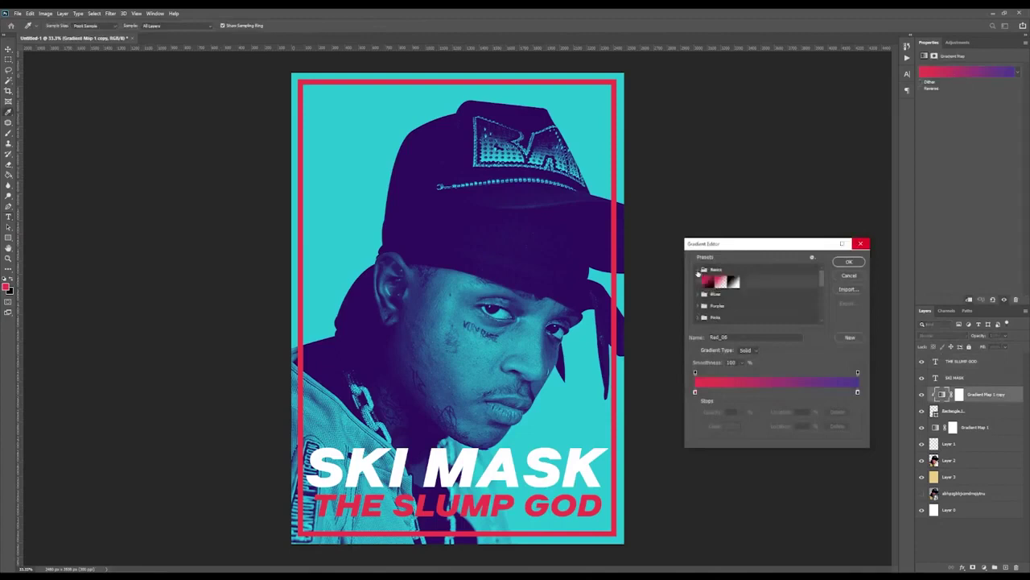
left_click(698, 270)
left_click(698, 294)
scroll(741, 306, "down", 1)
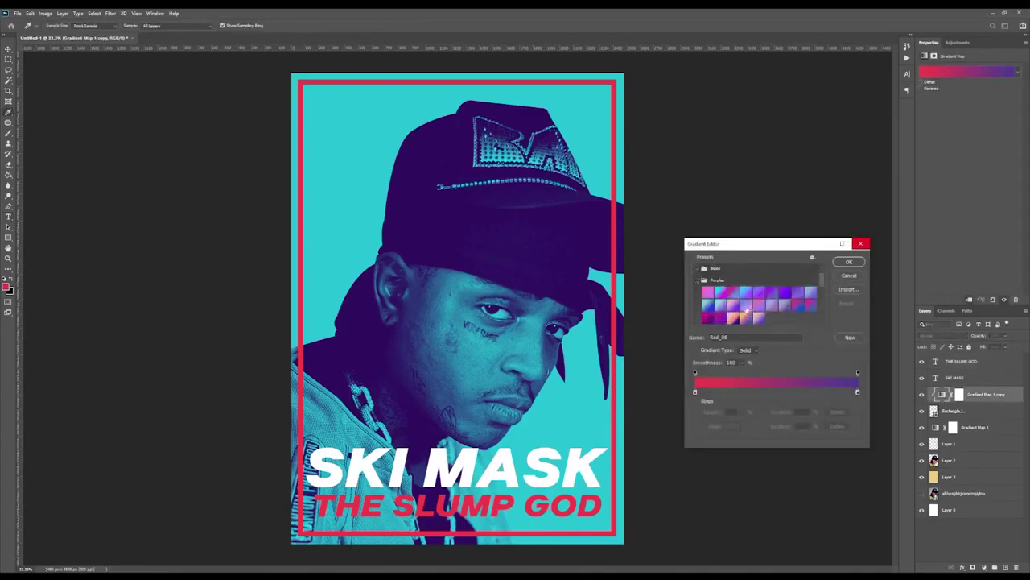
left_click(746, 306)
left_click(733, 306)
left_click(720, 306)
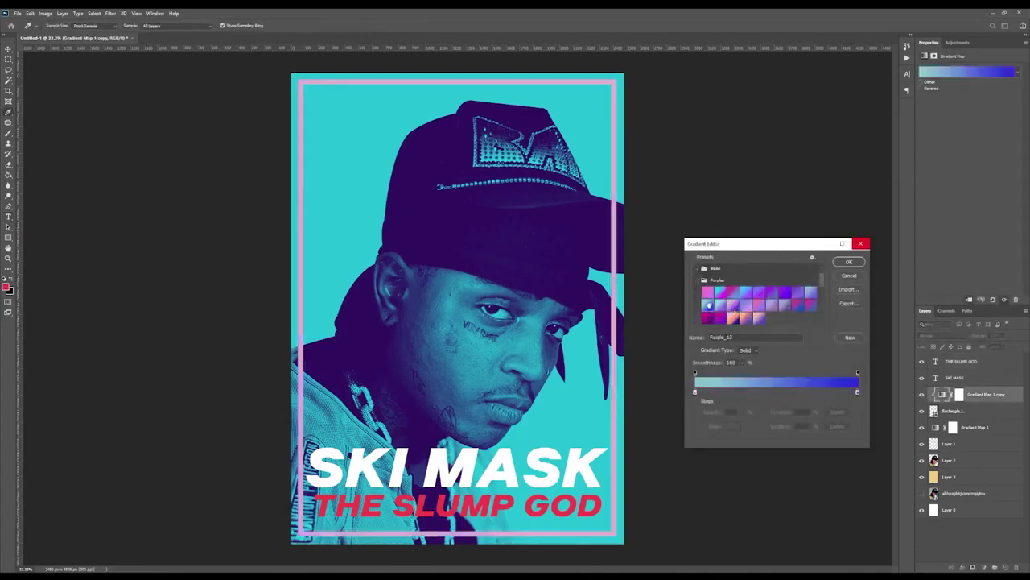
double_click(705, 307)
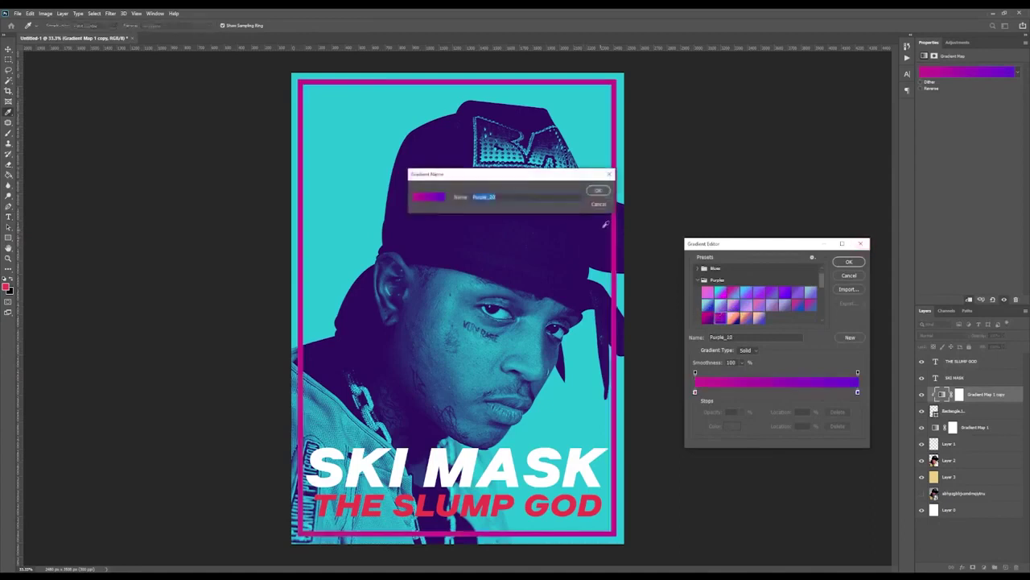
left_click(600, 192)
Step: Compare more Purples presets, including Purple_03, and apply the pink-to-violet Purple_01 to the frame's gradient map
left_click(774, 292)
left_click(762, 293)
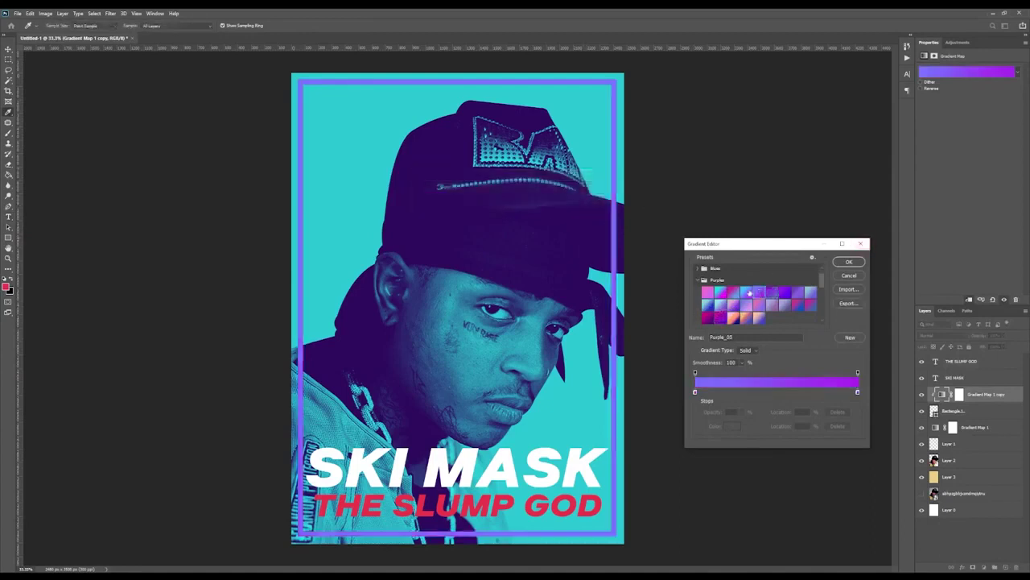
left_click(749, 293)
double_click(733, 293)
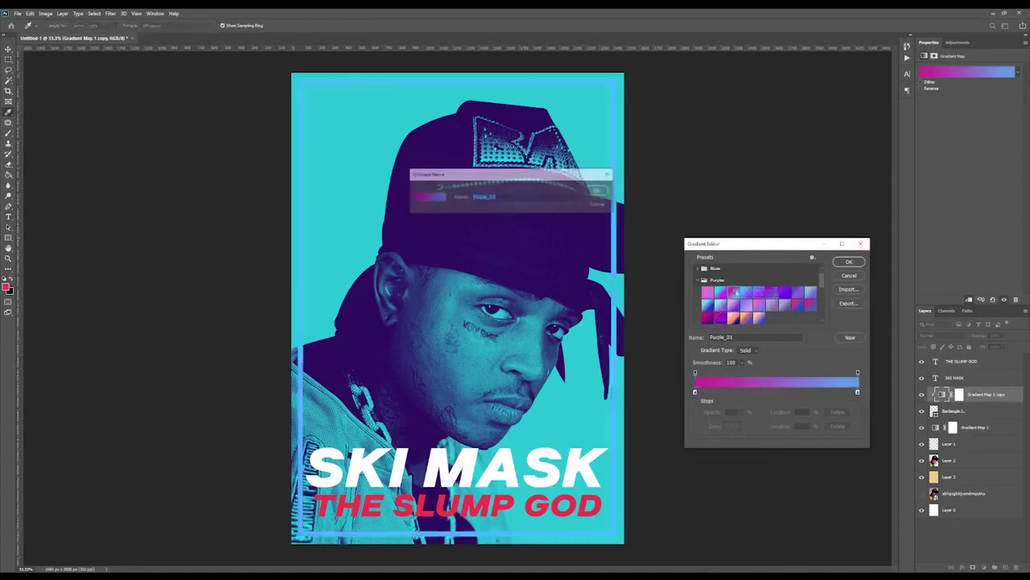
left_click(600, 205)
left_click(722, 293)
left_click(708, 293)
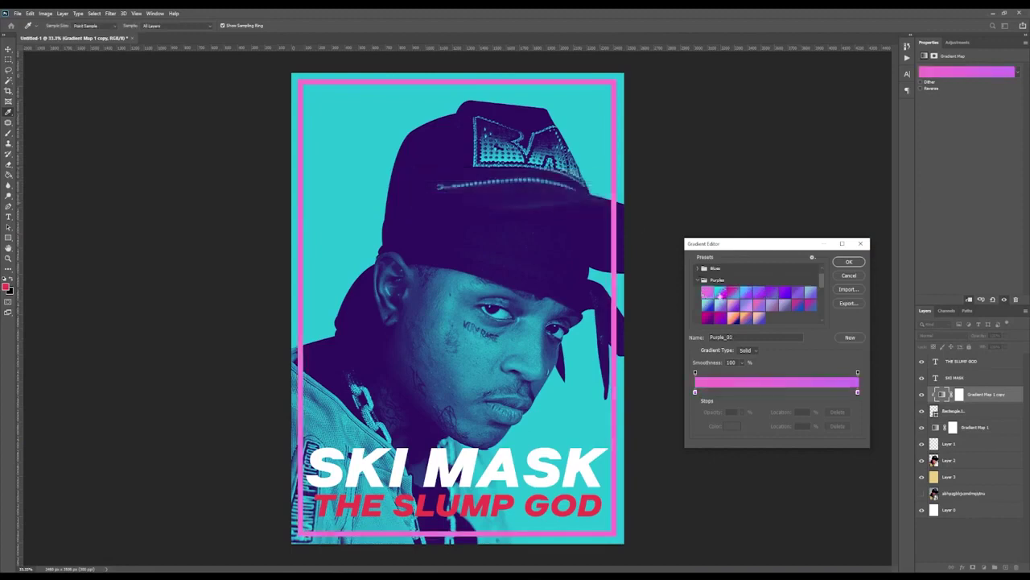
left_click(721, 295)
left_click(708, 293)
left_click(848, 262)
Step: Recolour the whole THE SLUMP GOD text with the bright pink sampled from the frame
key("t")
left_click(515, 505)
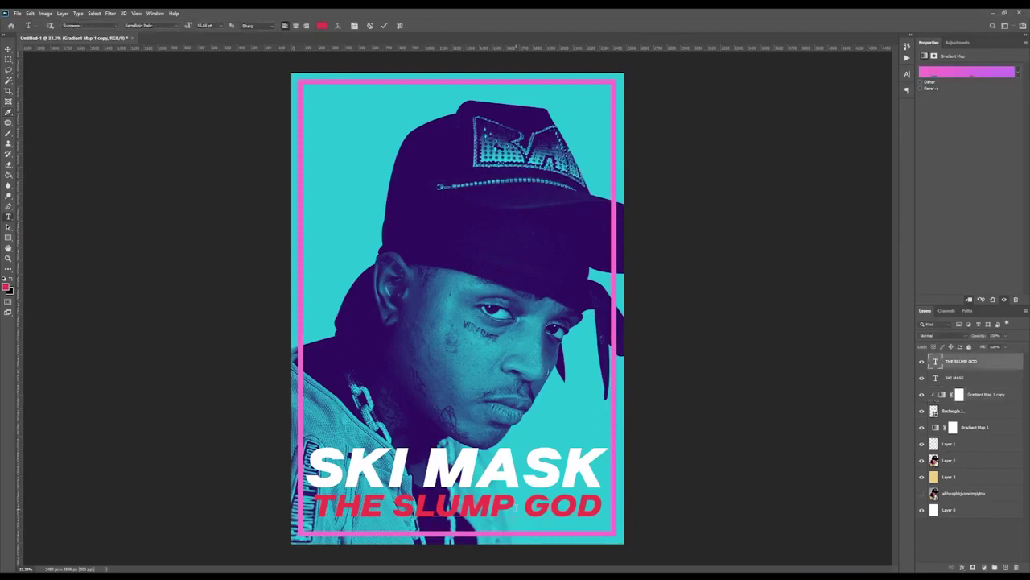
key("ctrl+a")
left_click(6, 285)
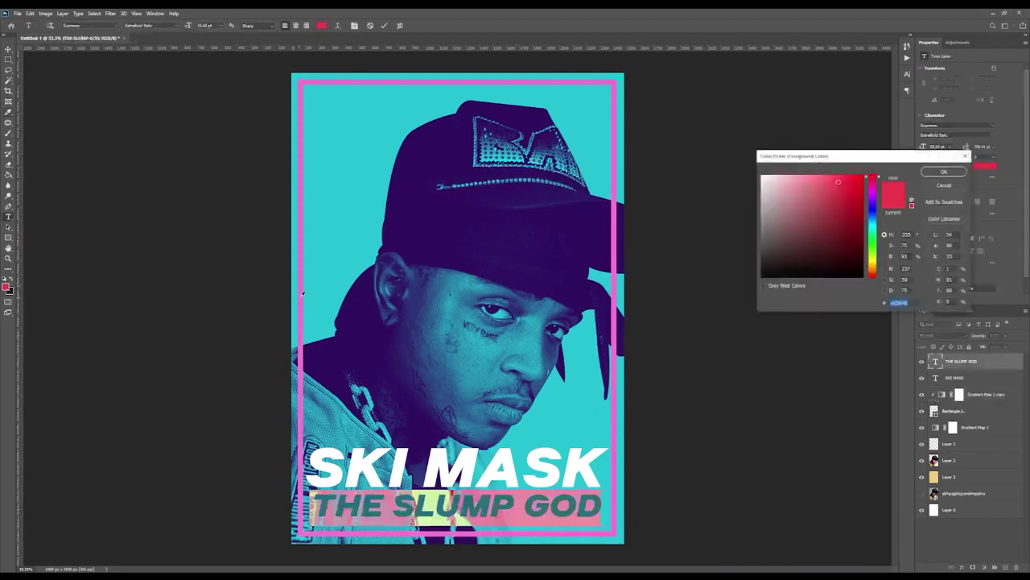
left_click(942, 171)
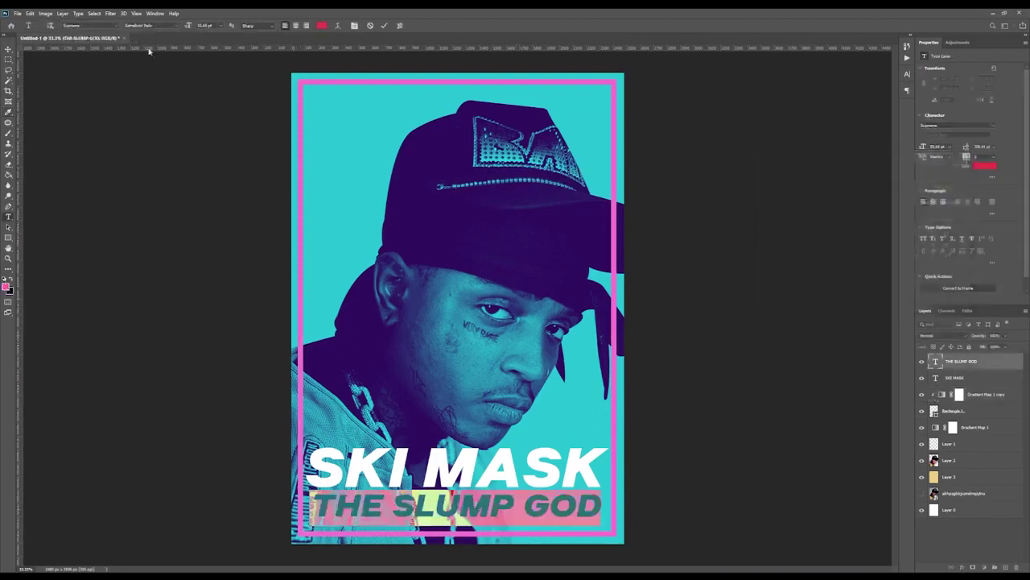
left_click(9, 50)
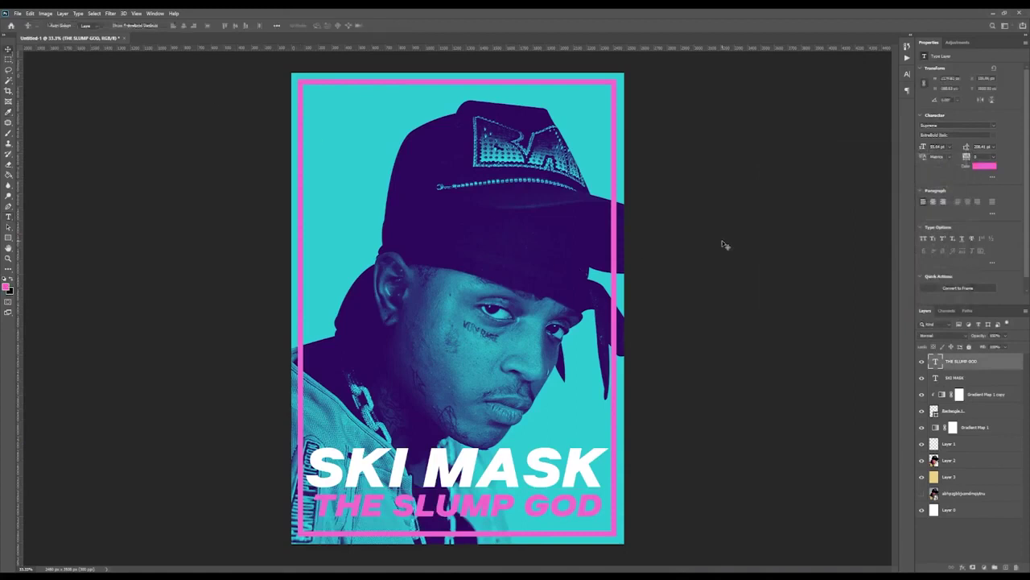
key("ctrl+0")
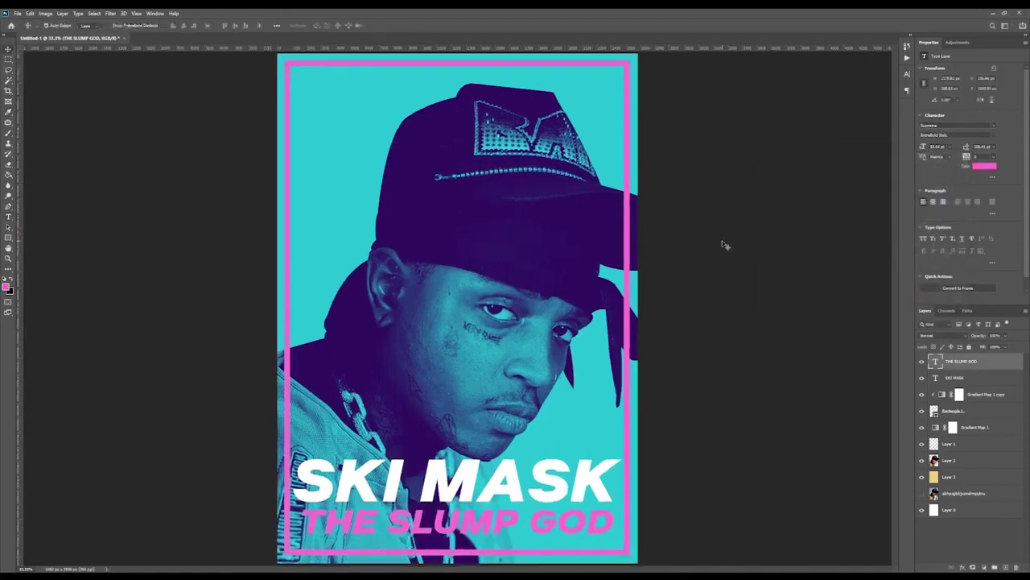